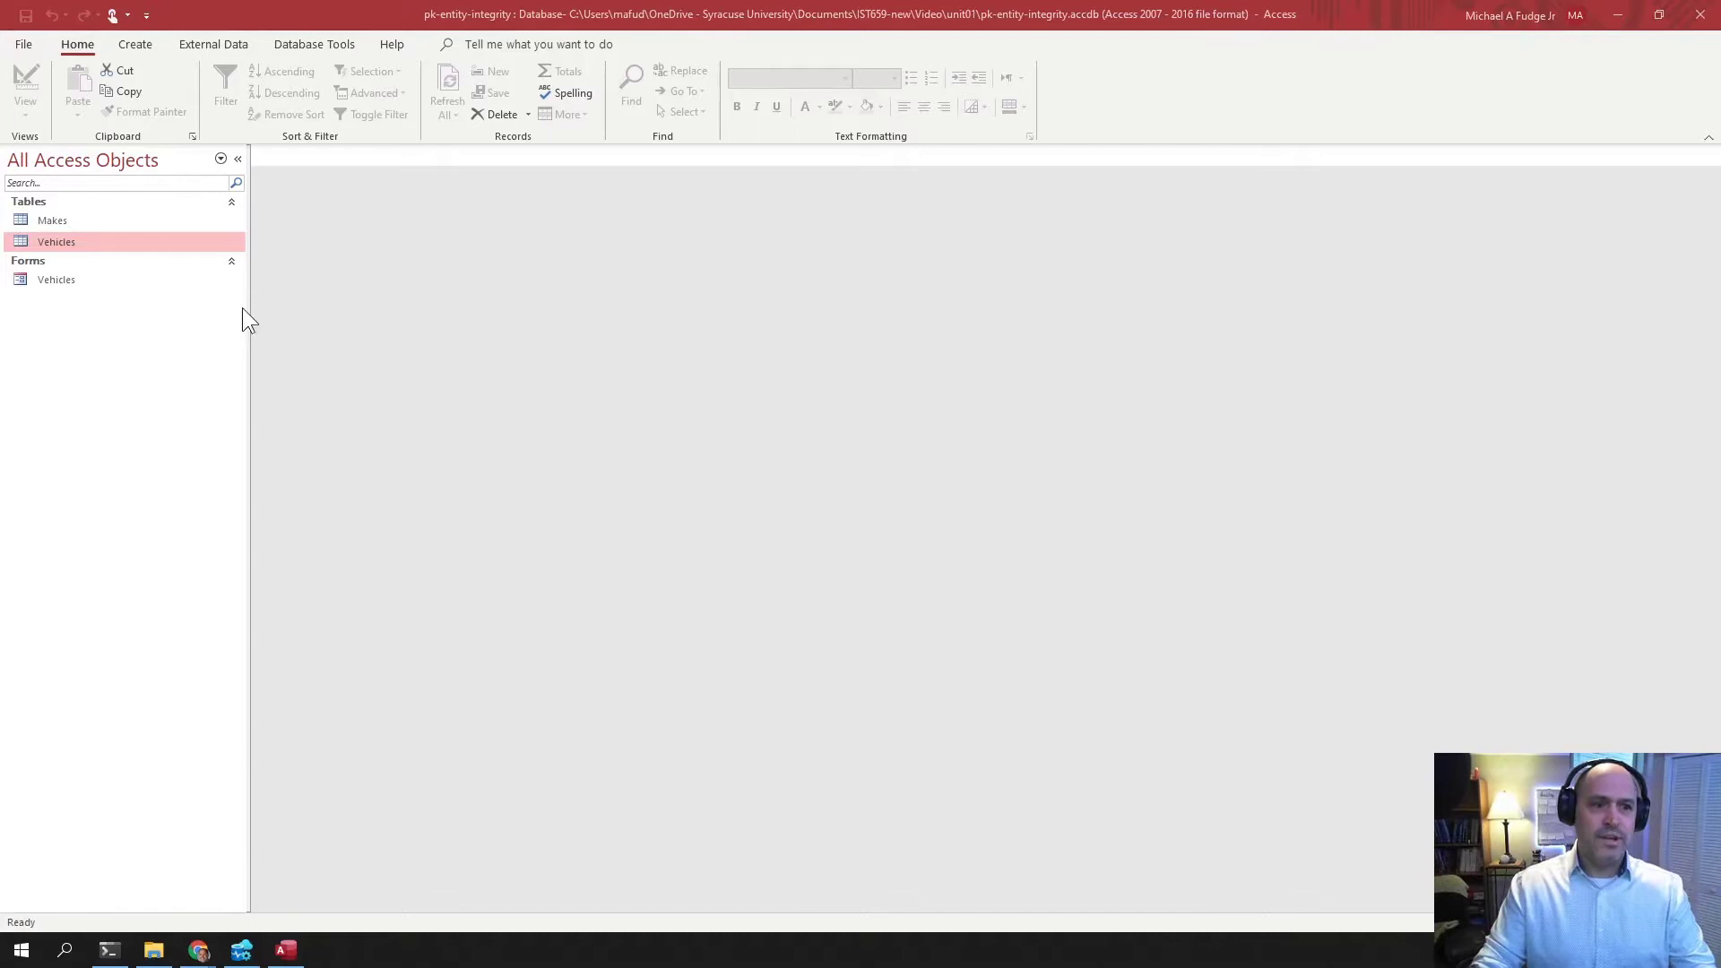
# Step: Open the Vehicles table in Datasheet View and move through its first records and fields
pyautogui.doubleClick(54, 242)
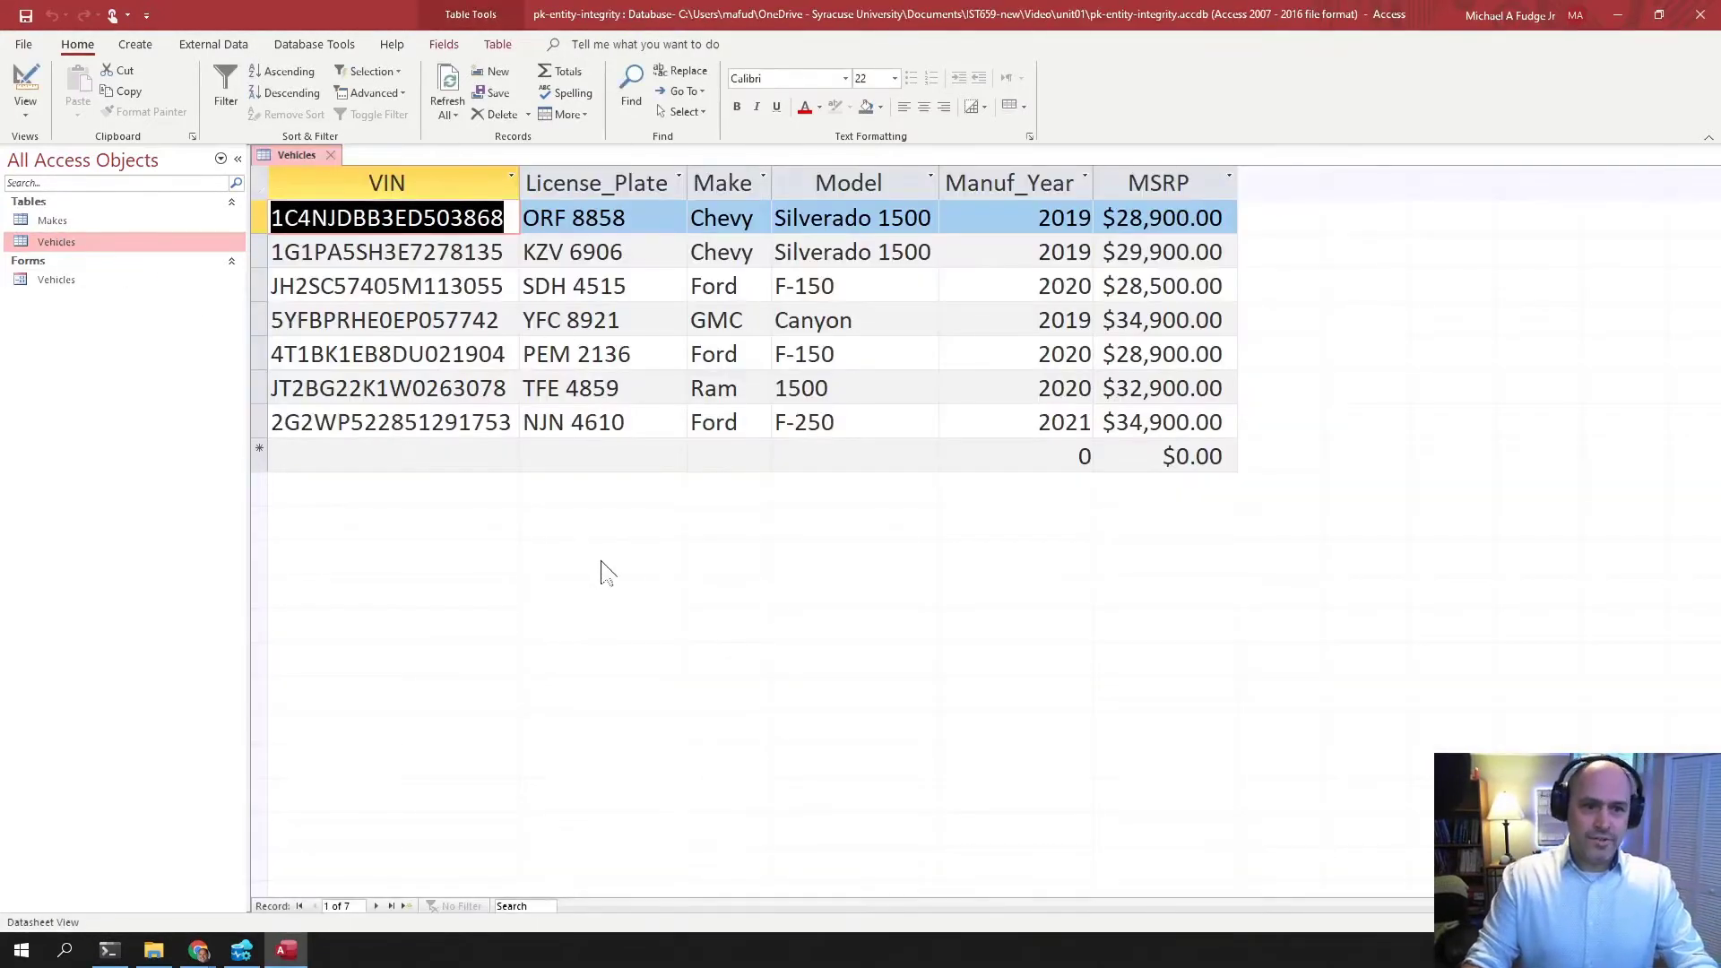
pyautogui.click(559, 462)
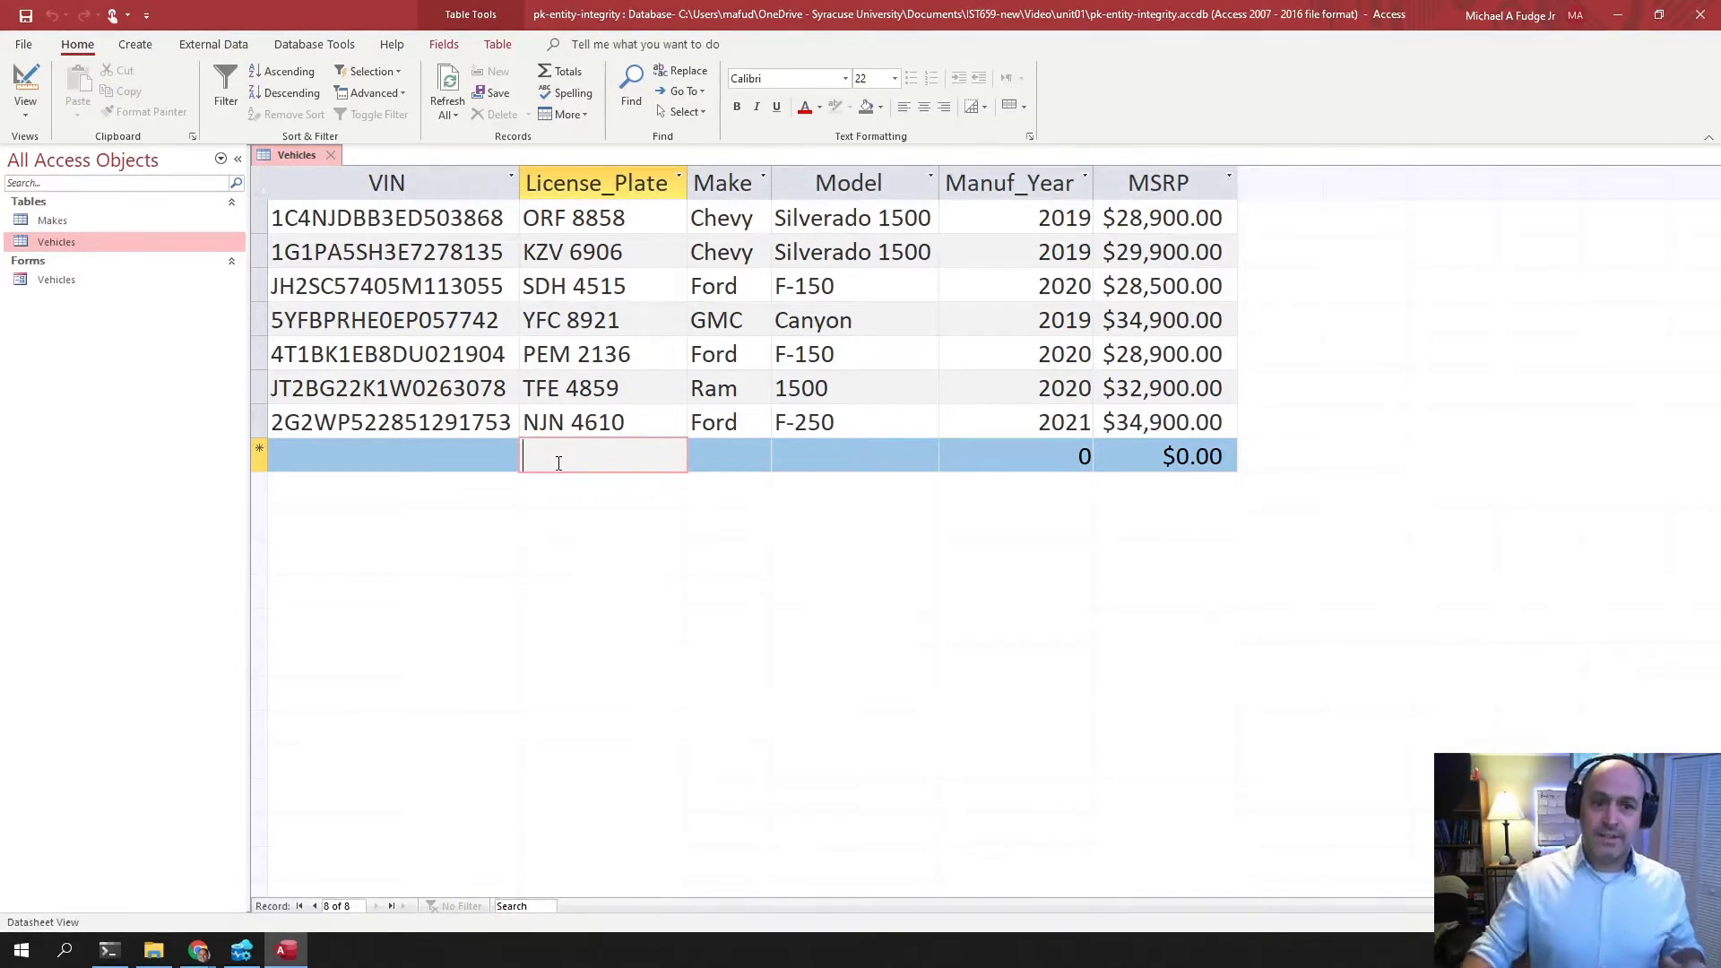
pyautogui.click(584, 222)
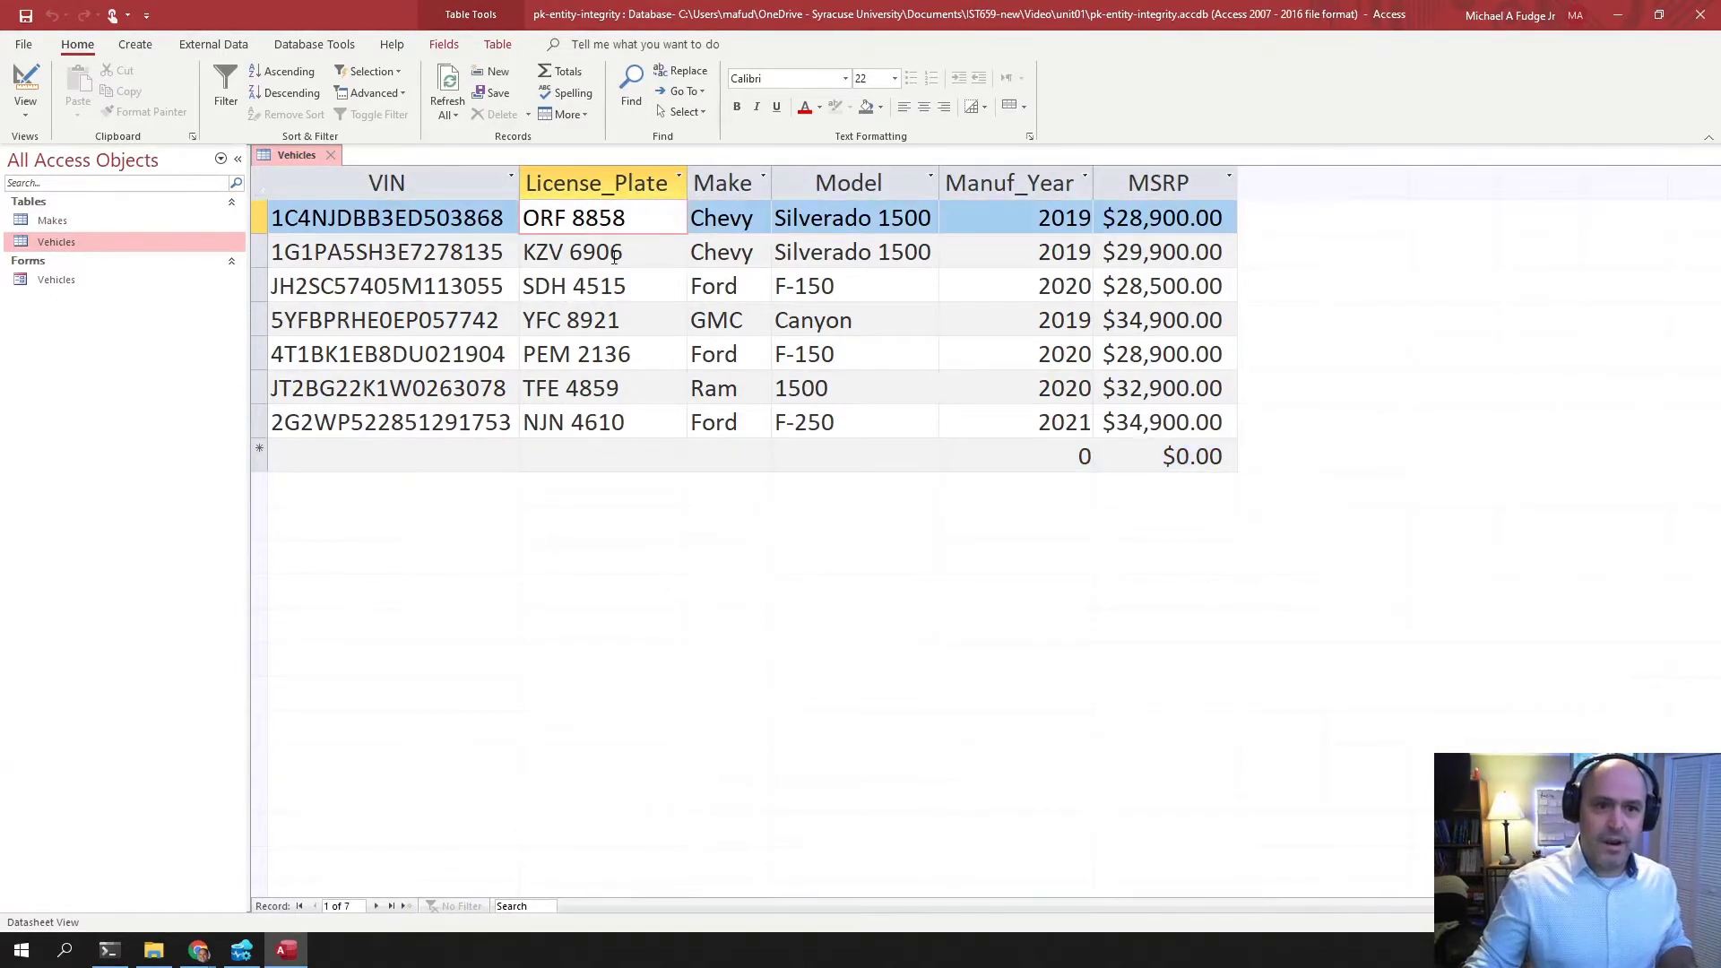
pyautogui.click(614, 255)
pyautogui.click(617, 289)
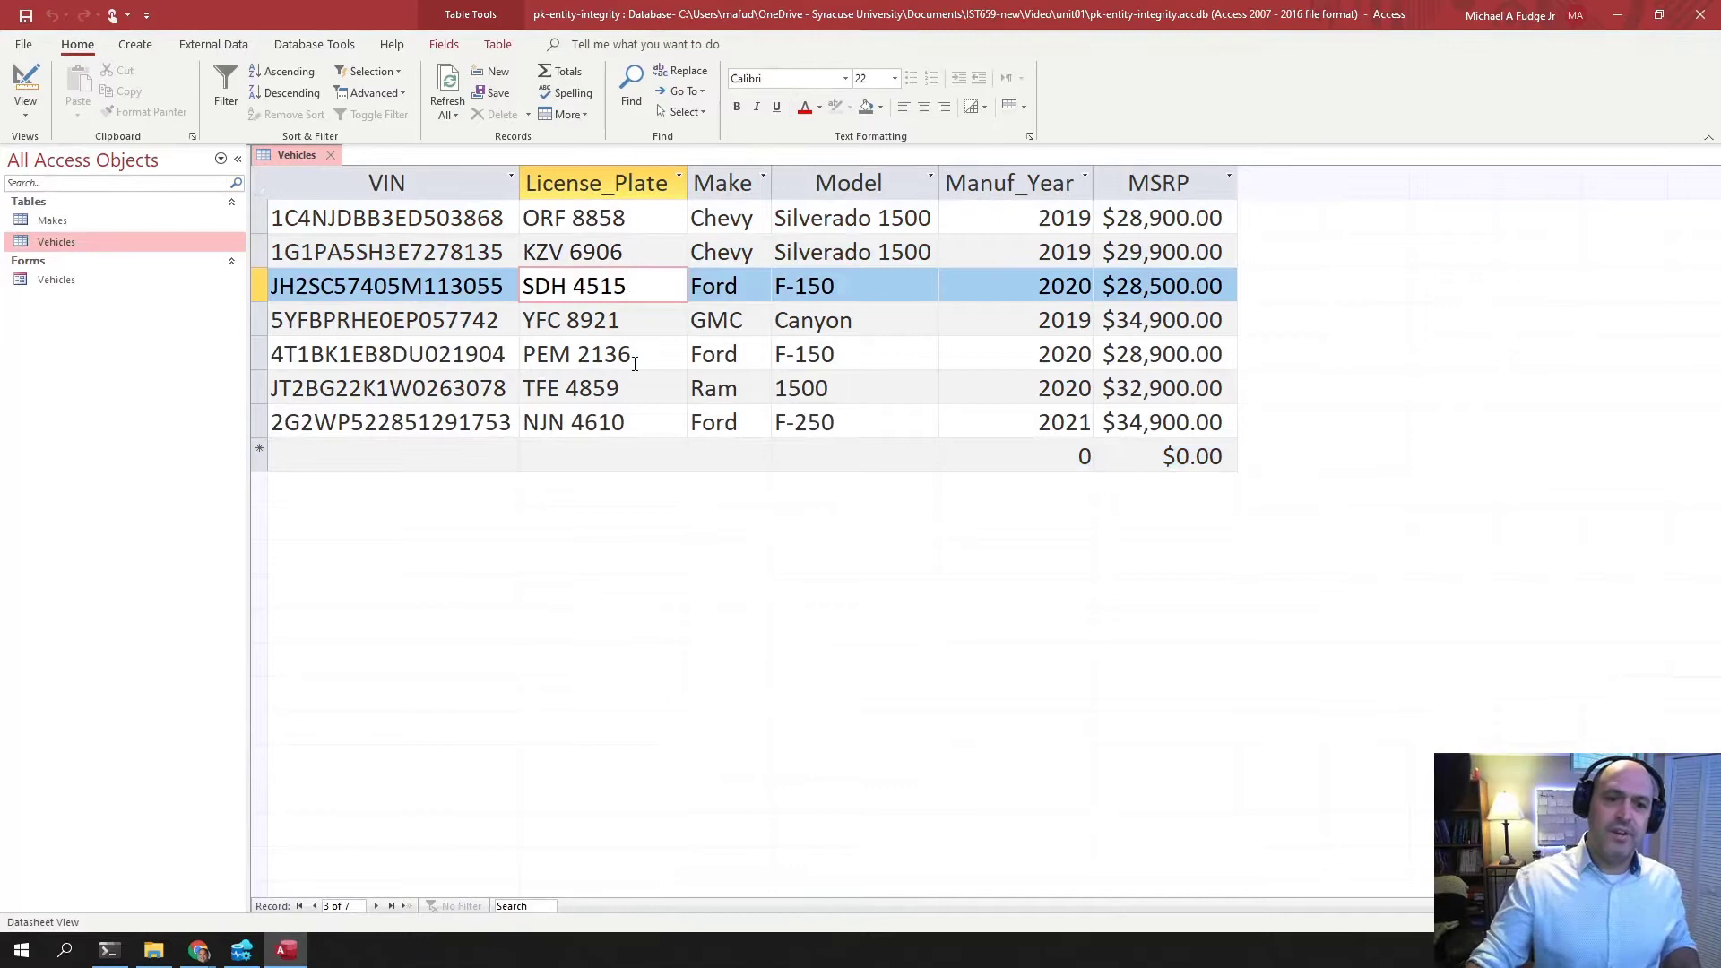
pyautogui.click(627, 421)
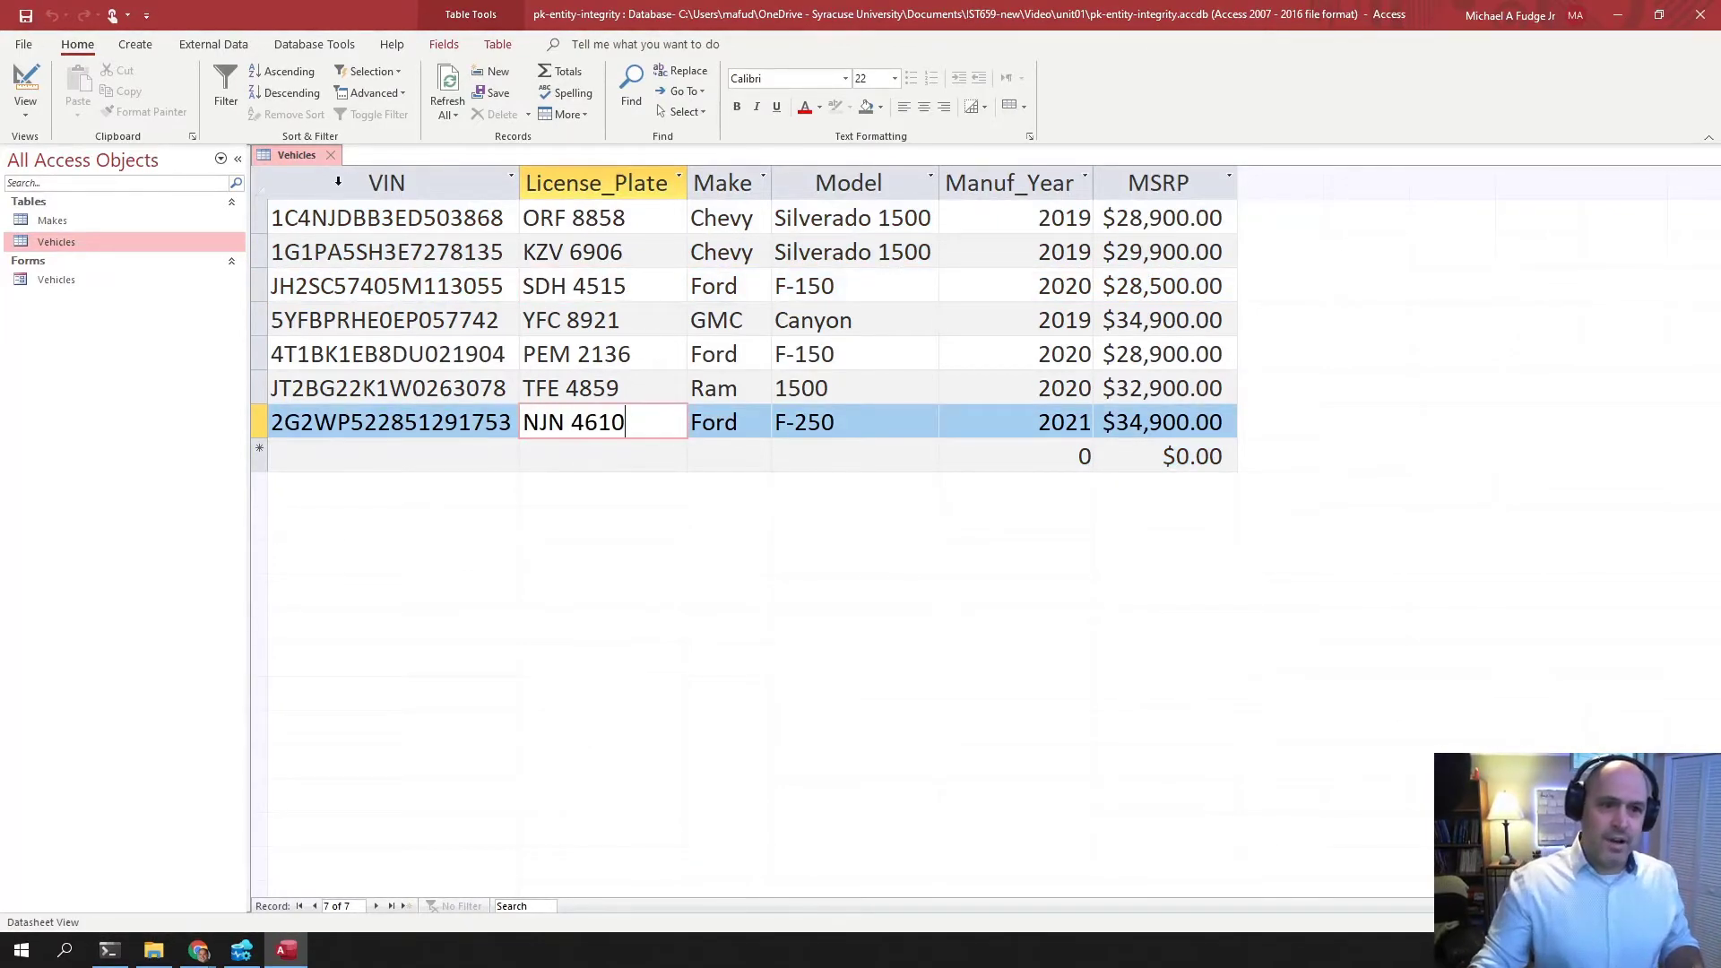
pyautogui.click(382, 218)
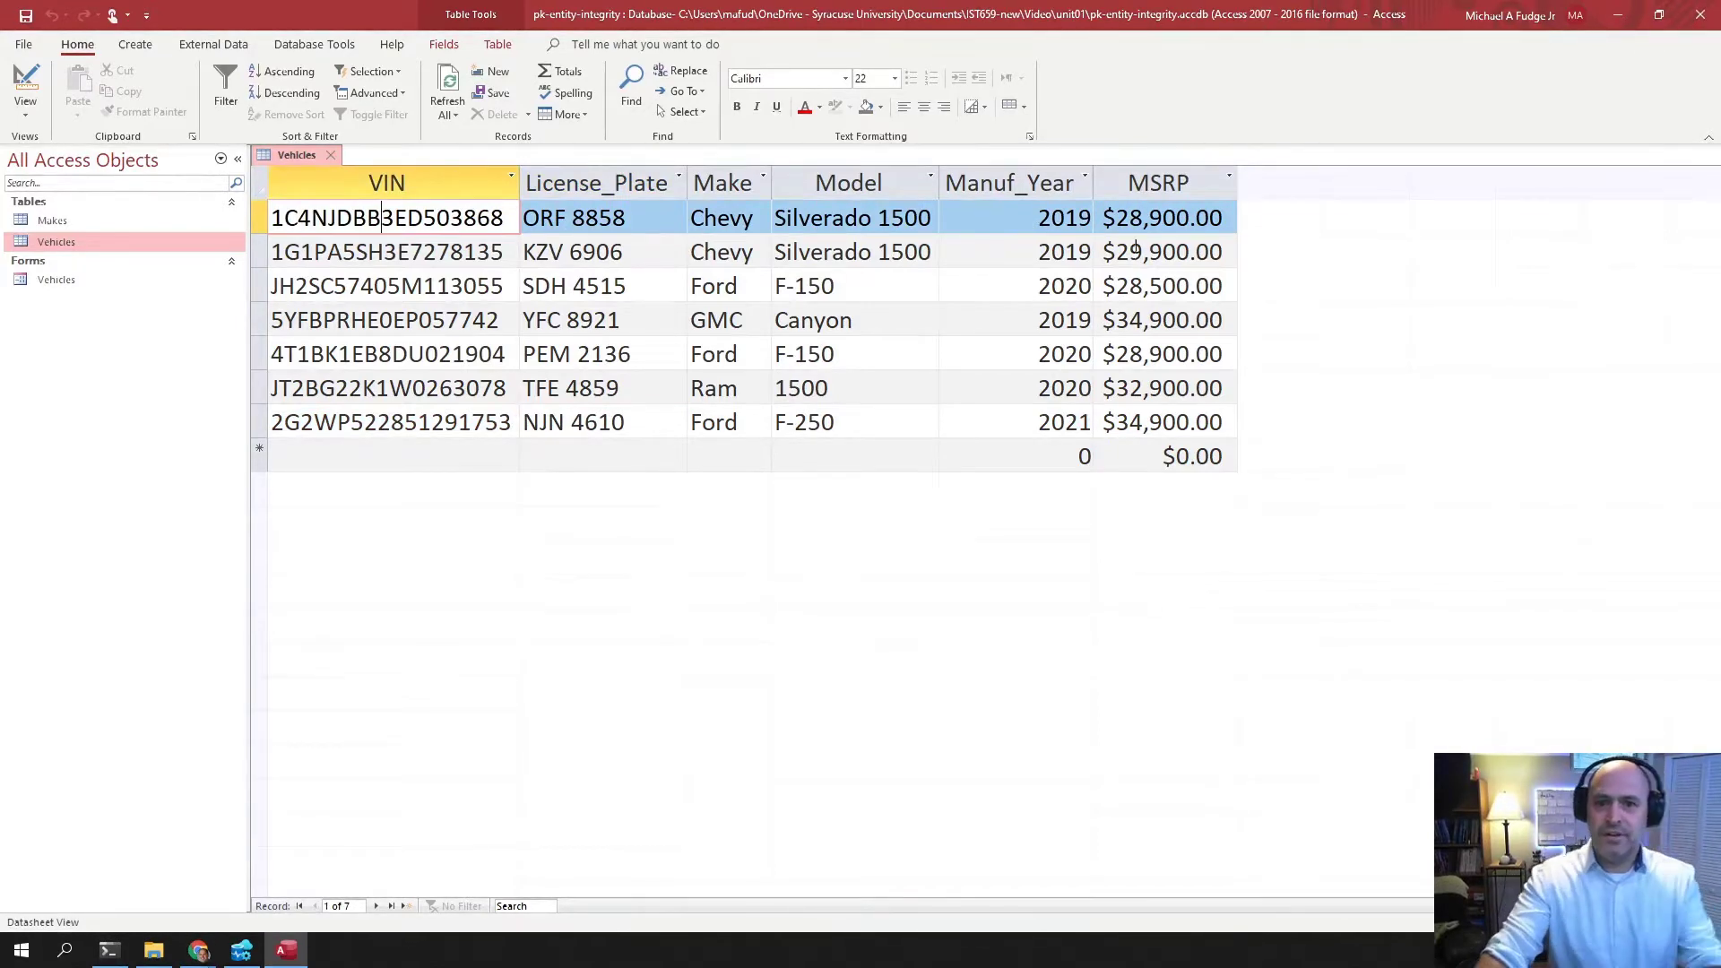
pyautogui.click(1161, 218)
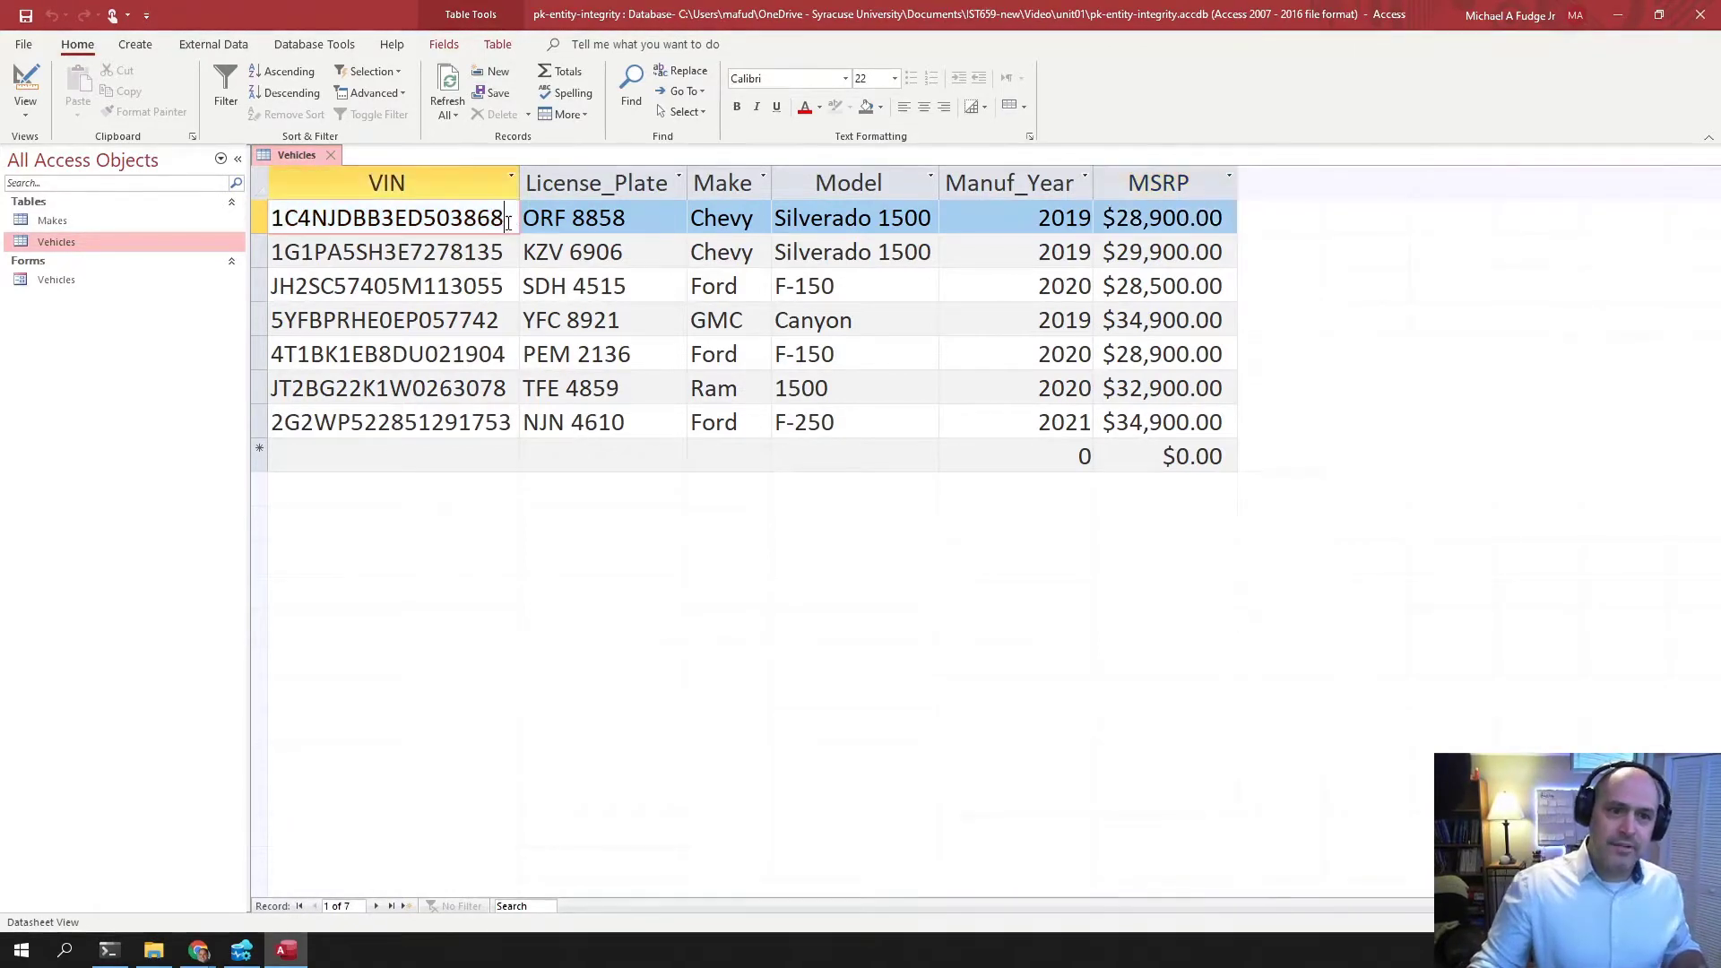
# Step: Select each vehicle record in turn, ending in the 2021 Ford F-250's VIN
pyautogui.click(516, 242)
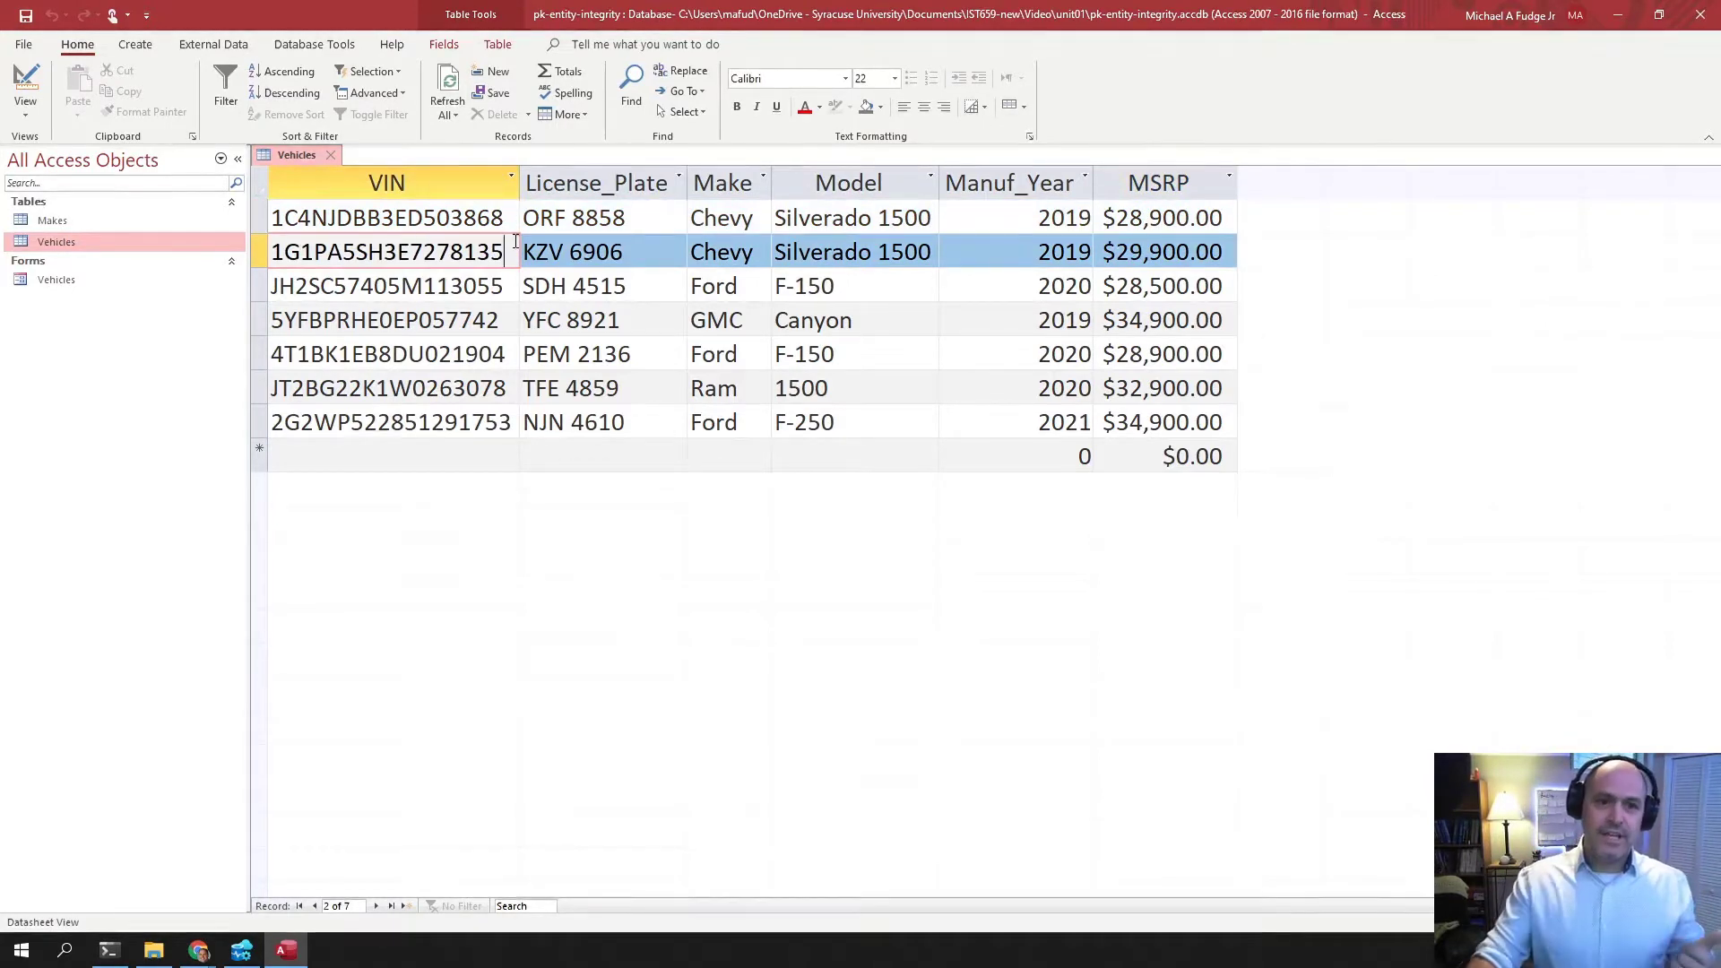
pyautogui.click(266, 287)
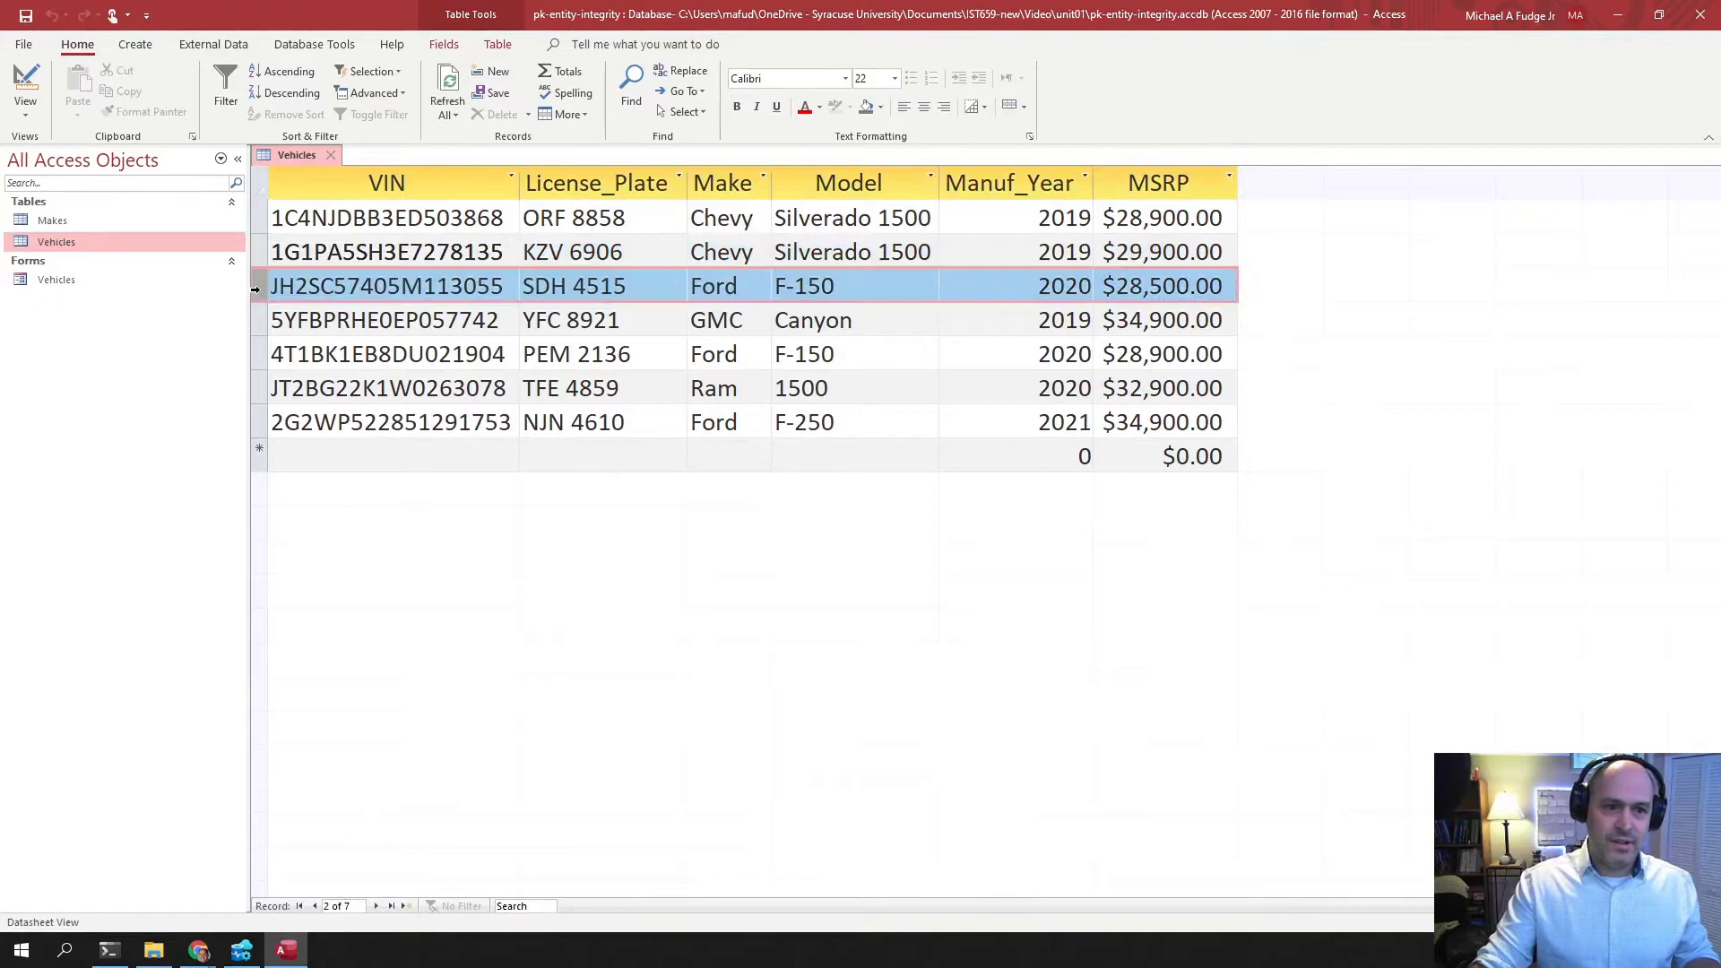
pyautogui.click(259, 320)
pyautogui.click(257, 356)
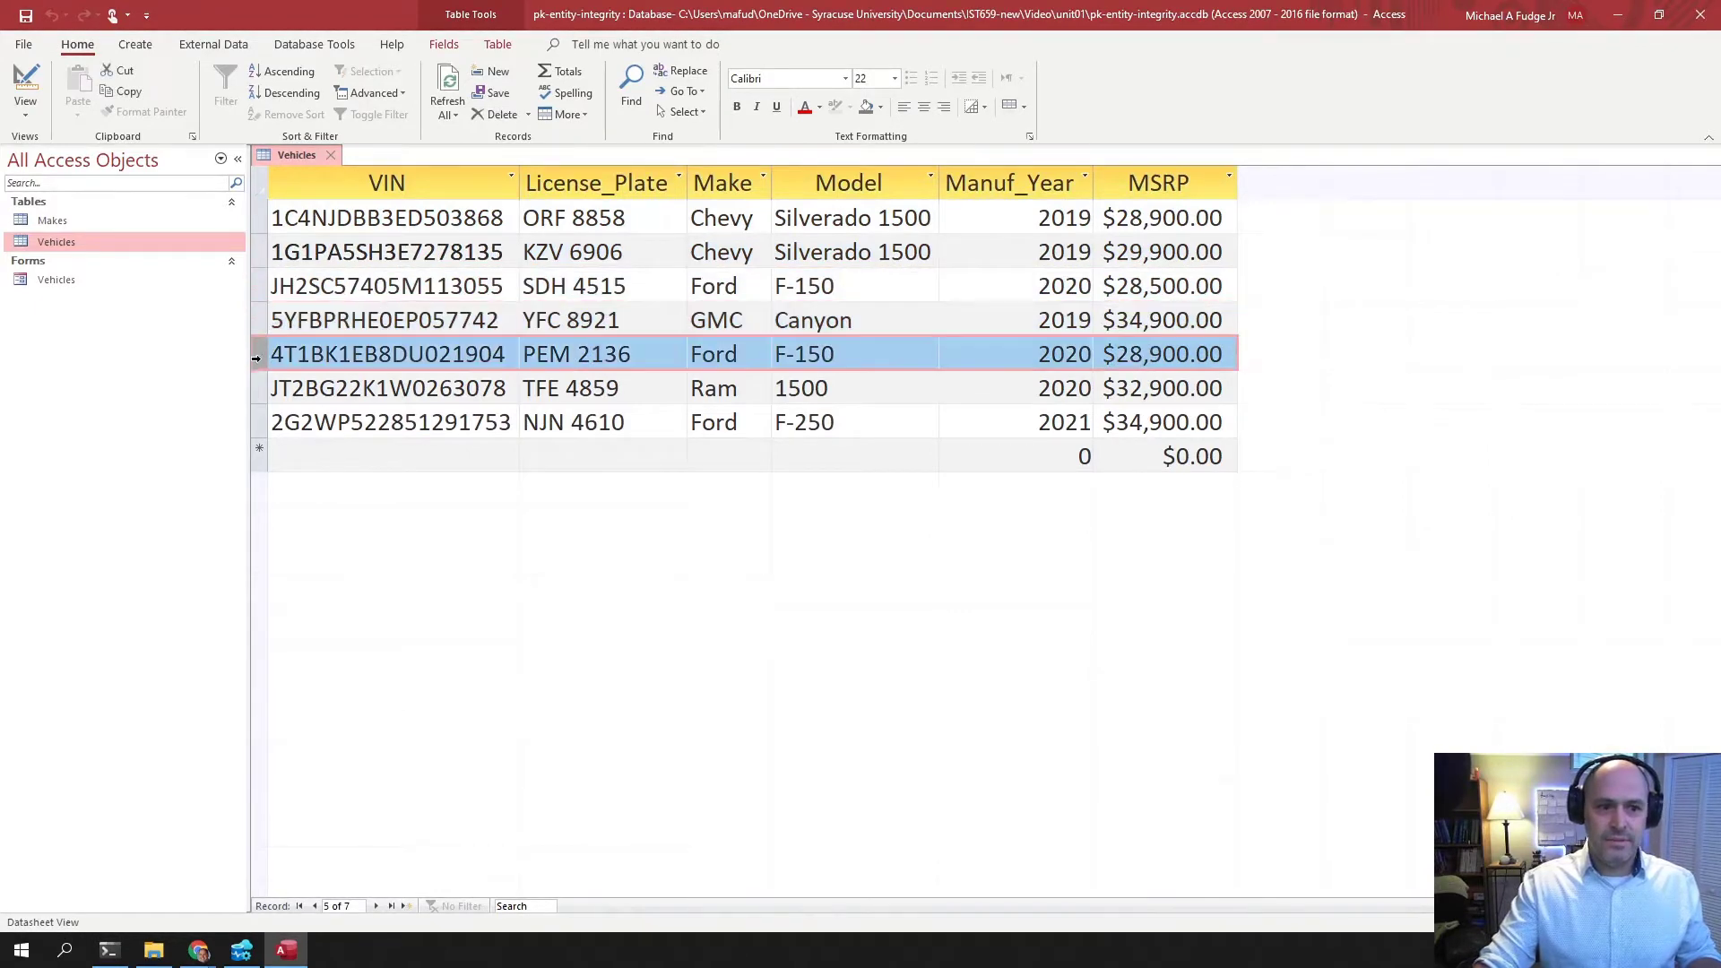
pyautogui.click(256, 390)
pyautogui.click(256, 423)
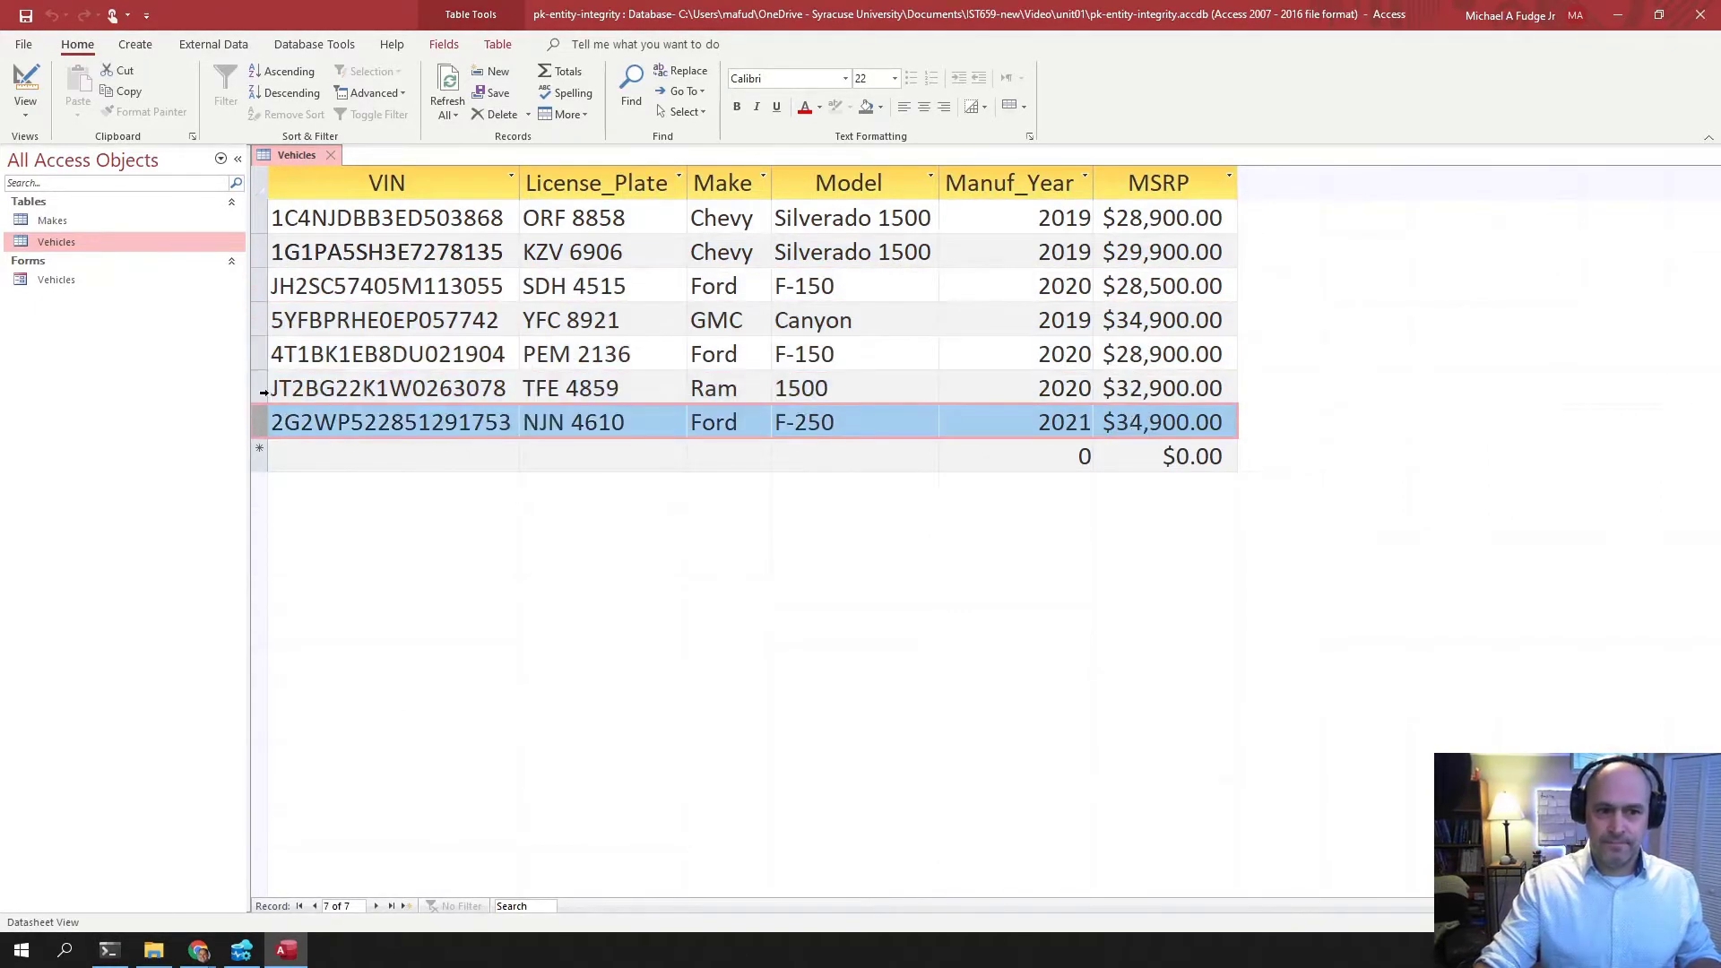
pyautogui.click(261, 262)
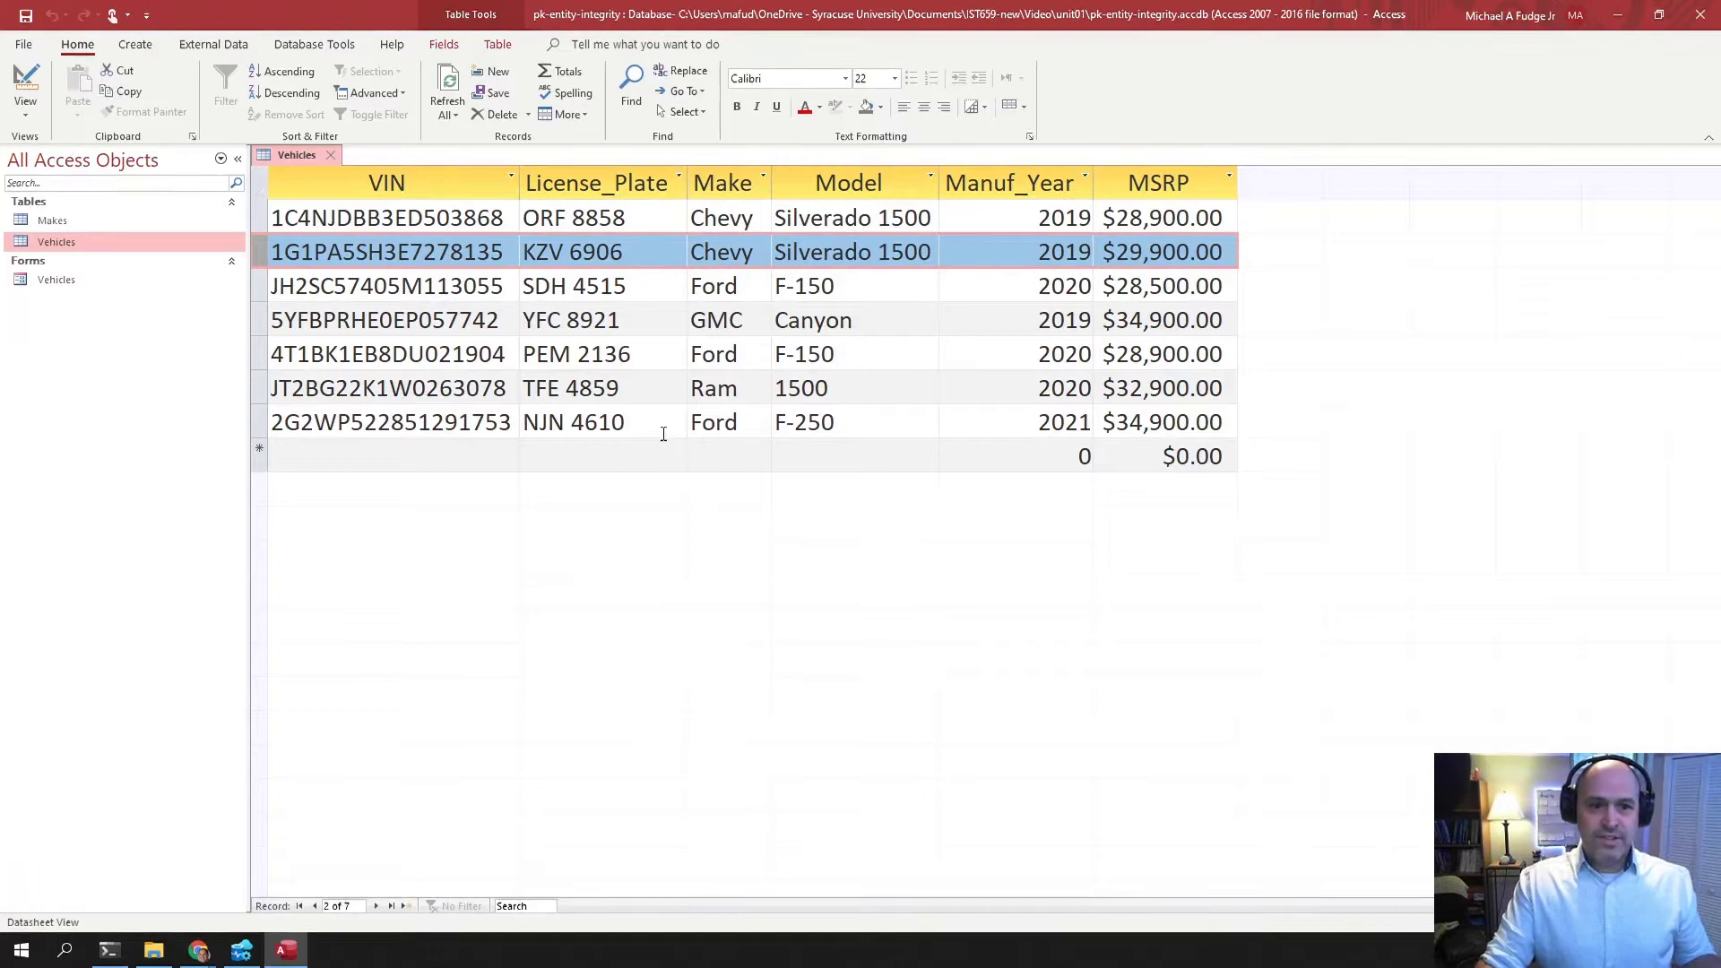
pyautogui.click(776, 422)
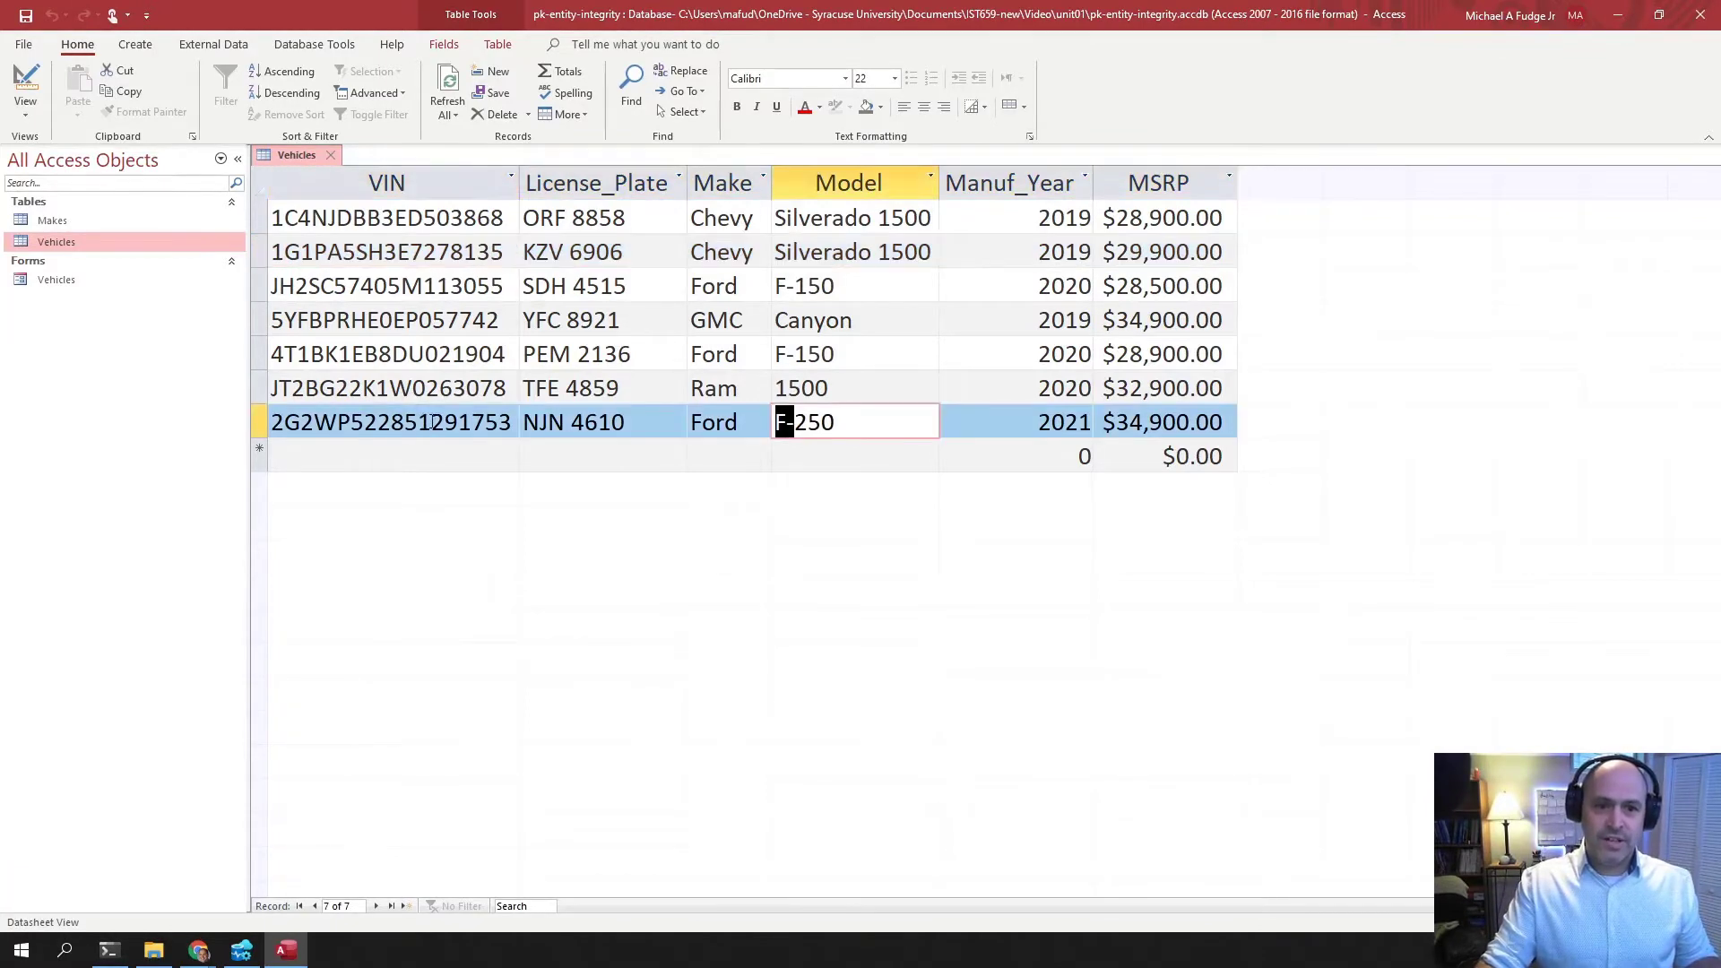
pyautogui.click(417, 422)
# Step: Copy the F-250's VIN into a new row with the same plate, Ford, and 34900 MSRP
pyautogui.doubleClick(417, 422)
pyautogui.hotkey('ctrl', 'c')
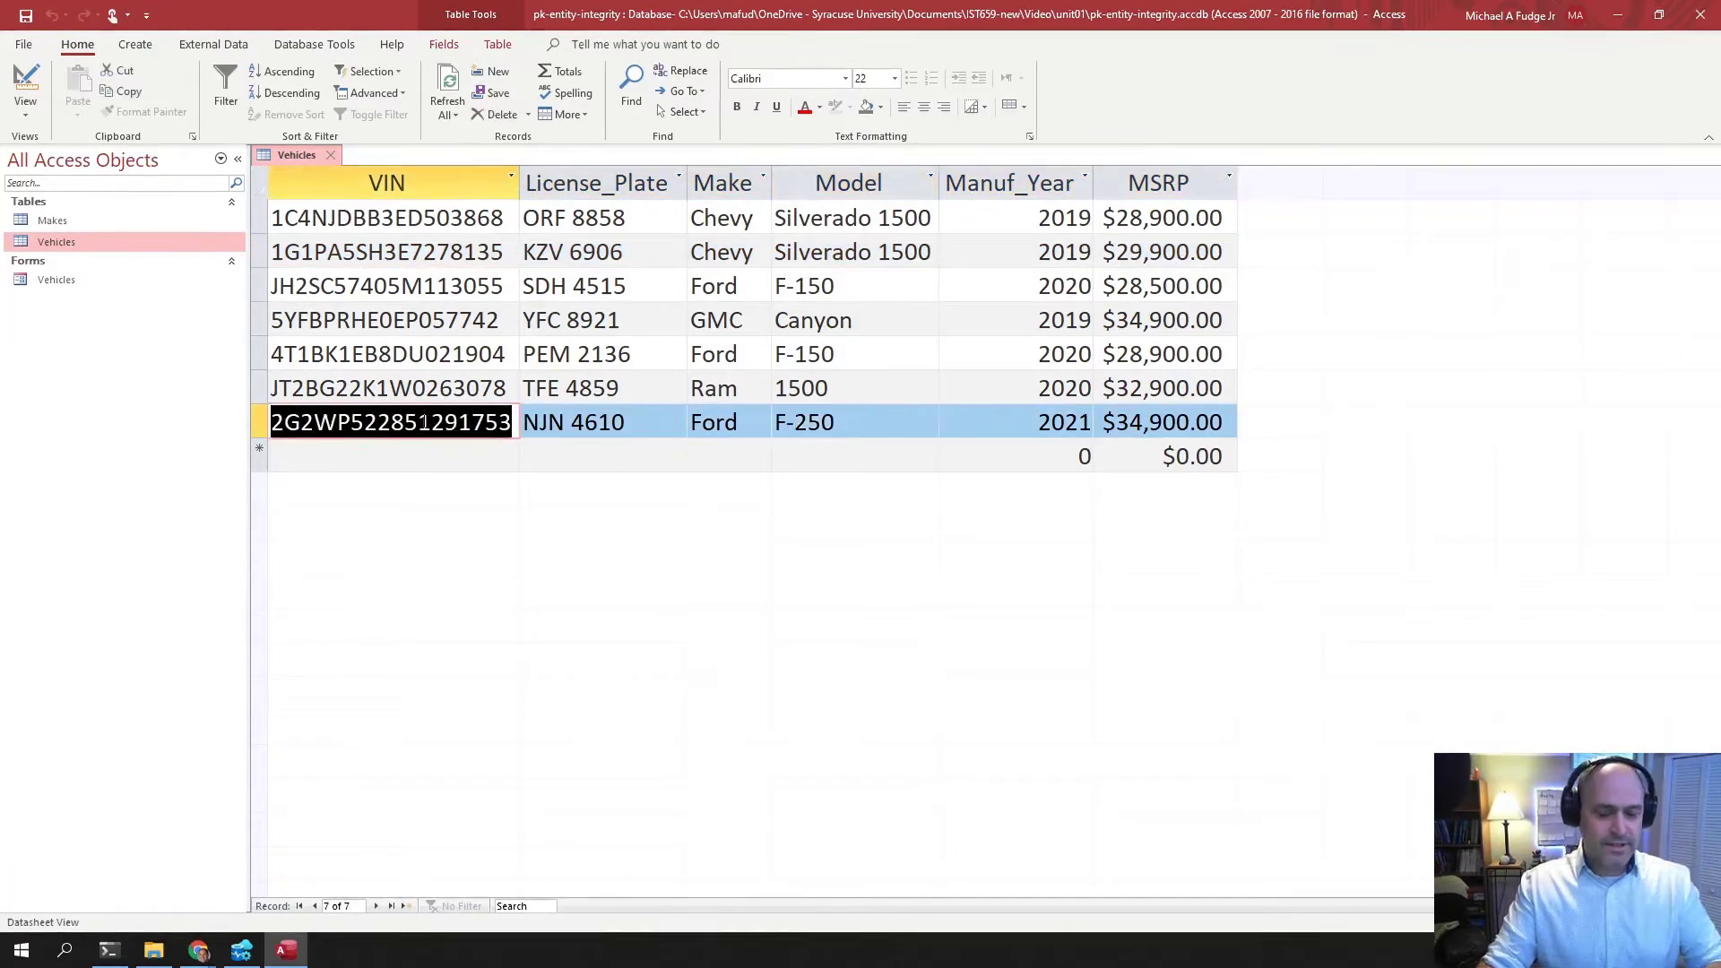
pyautogui.click(430, 458)
pyautogui.hotkey('ctrl', 'v')
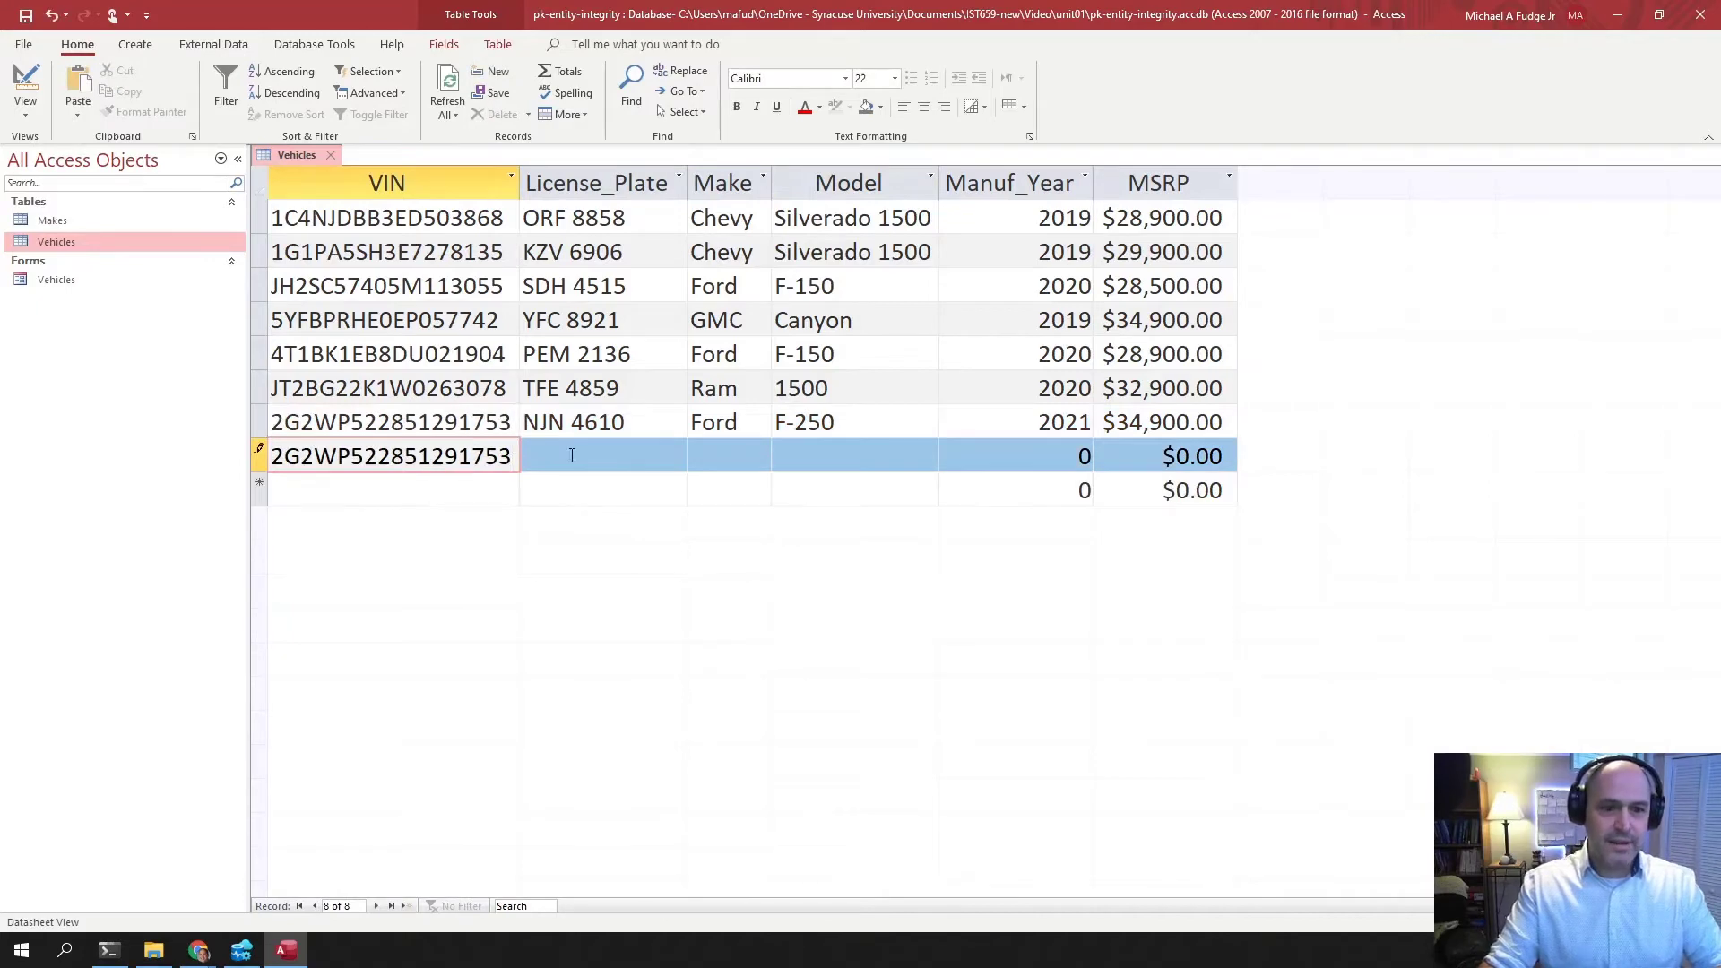
pyautogui.press('Tab')
pyautogui.hotkey('ctrl', "'")
pyautogui.press('Tab')
pyautogui.write('Fo')
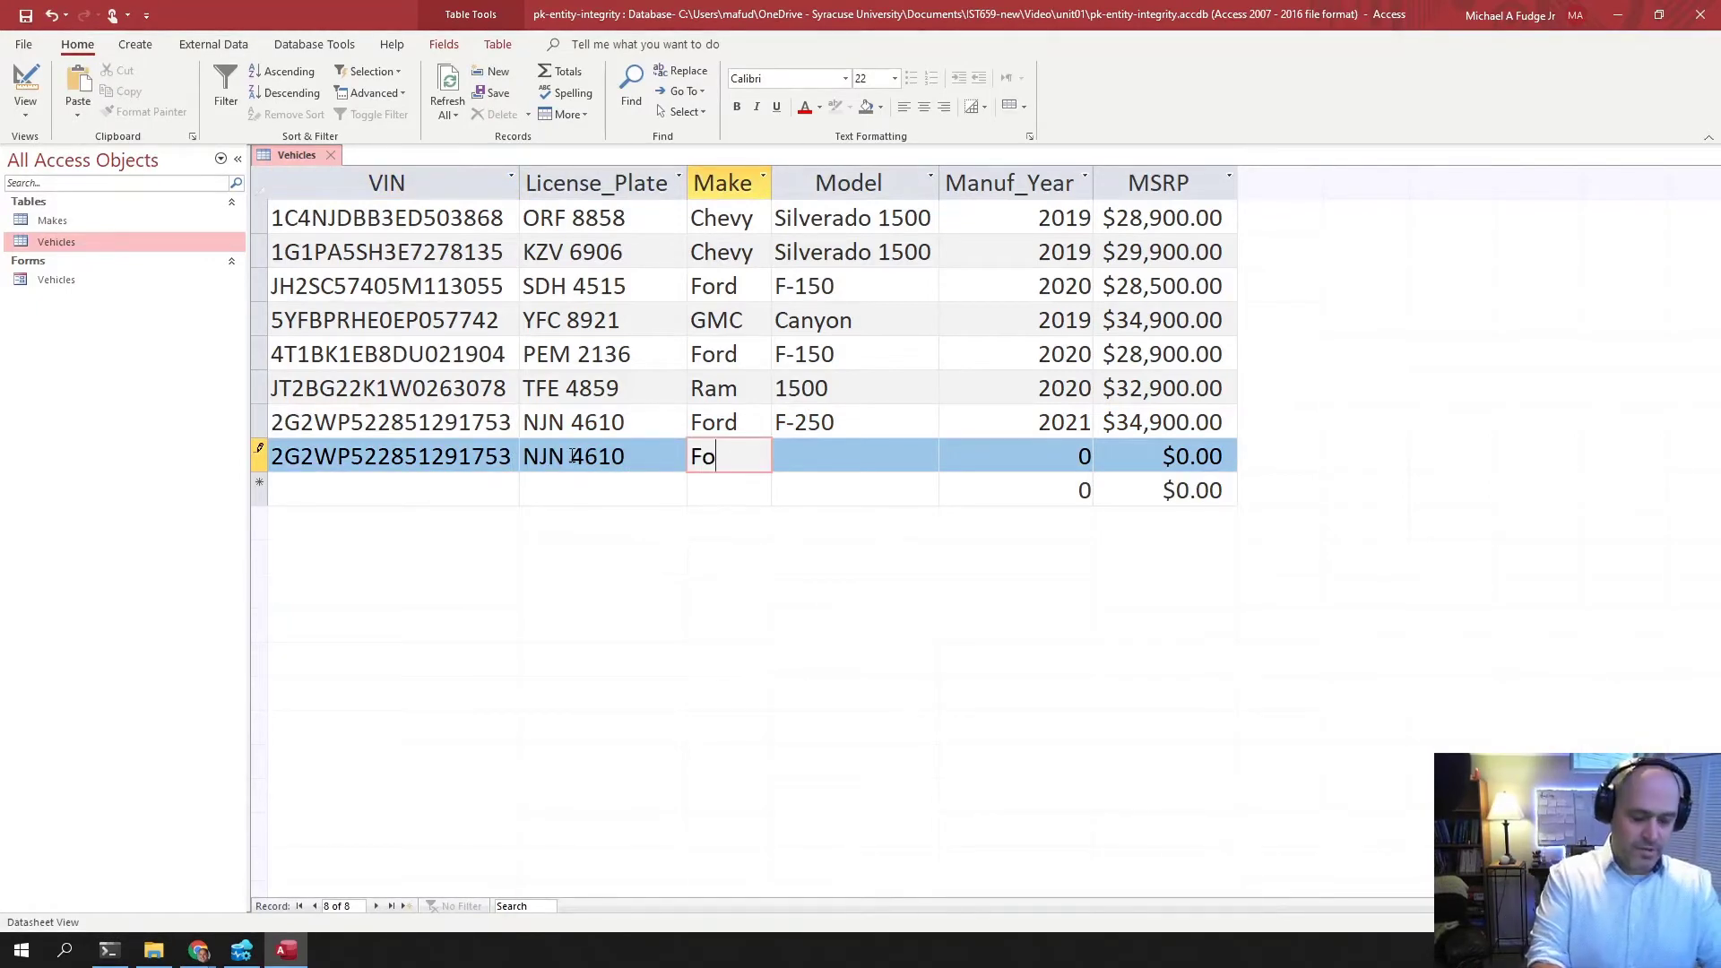
pyautogui.write('rd')
pyautogui.press('Tab')
pyautogui.hotkey('ctrl', "'")
pyautogui.press('Tab')
pyautogui.hotkey('ctrl', "'")
pyautogui.press('Tab')
pyautogui.write('34900')
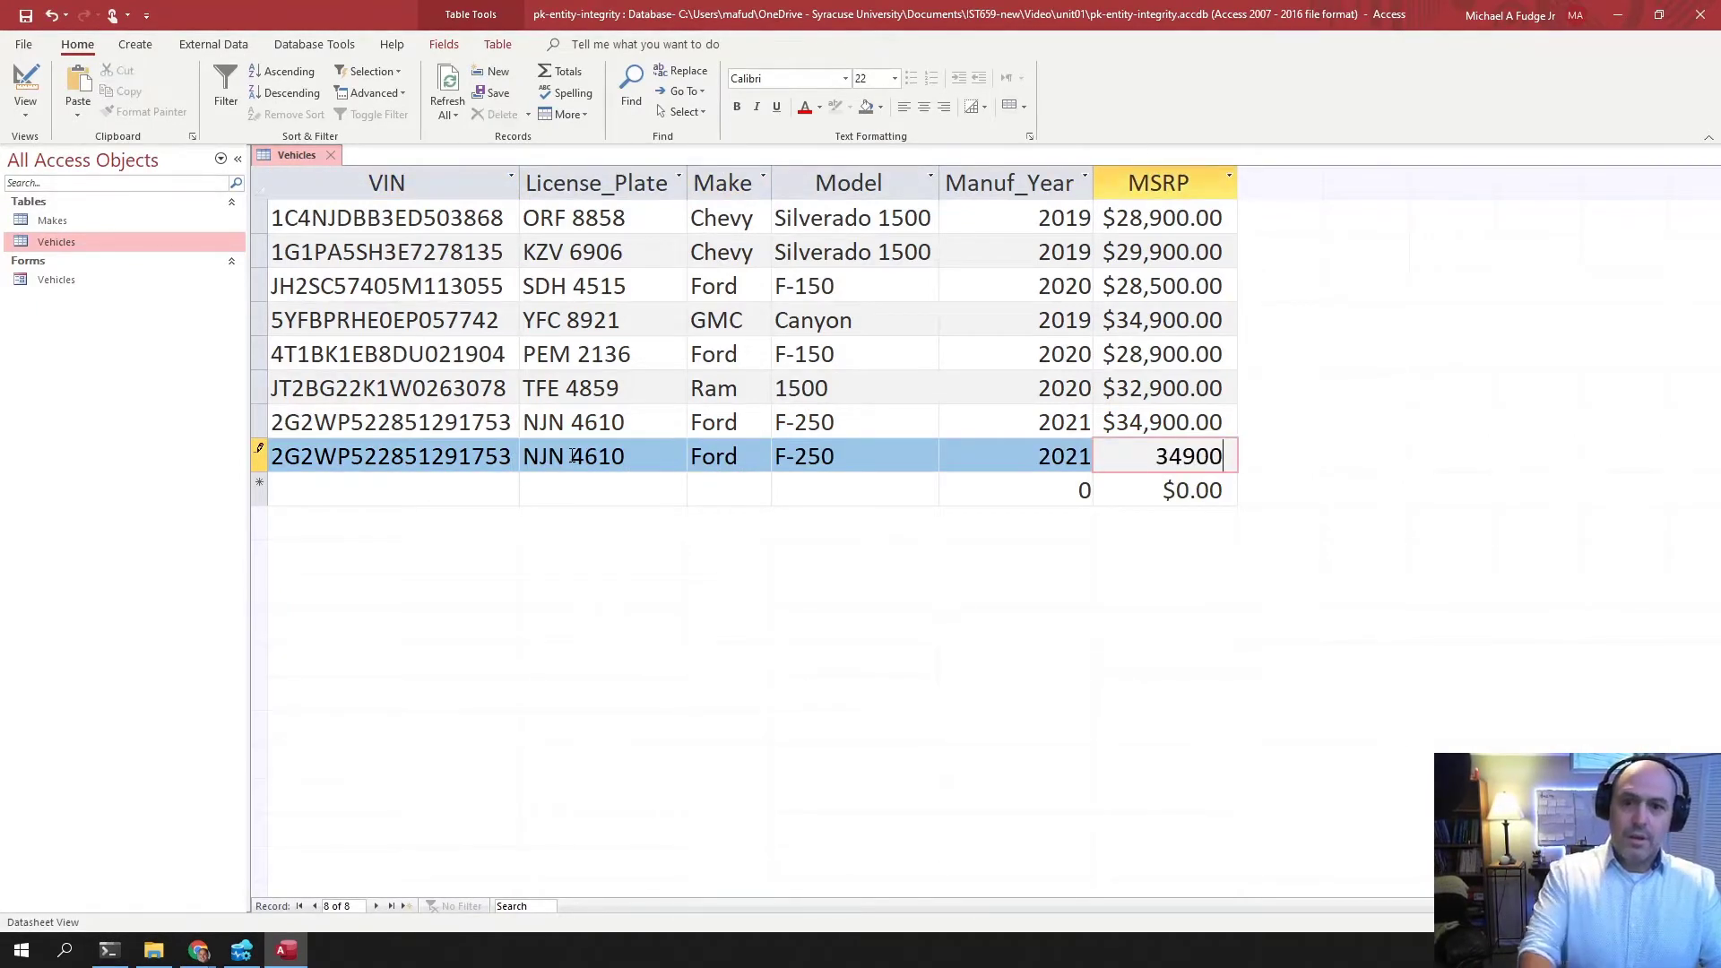
pyautogui.press('Tab')
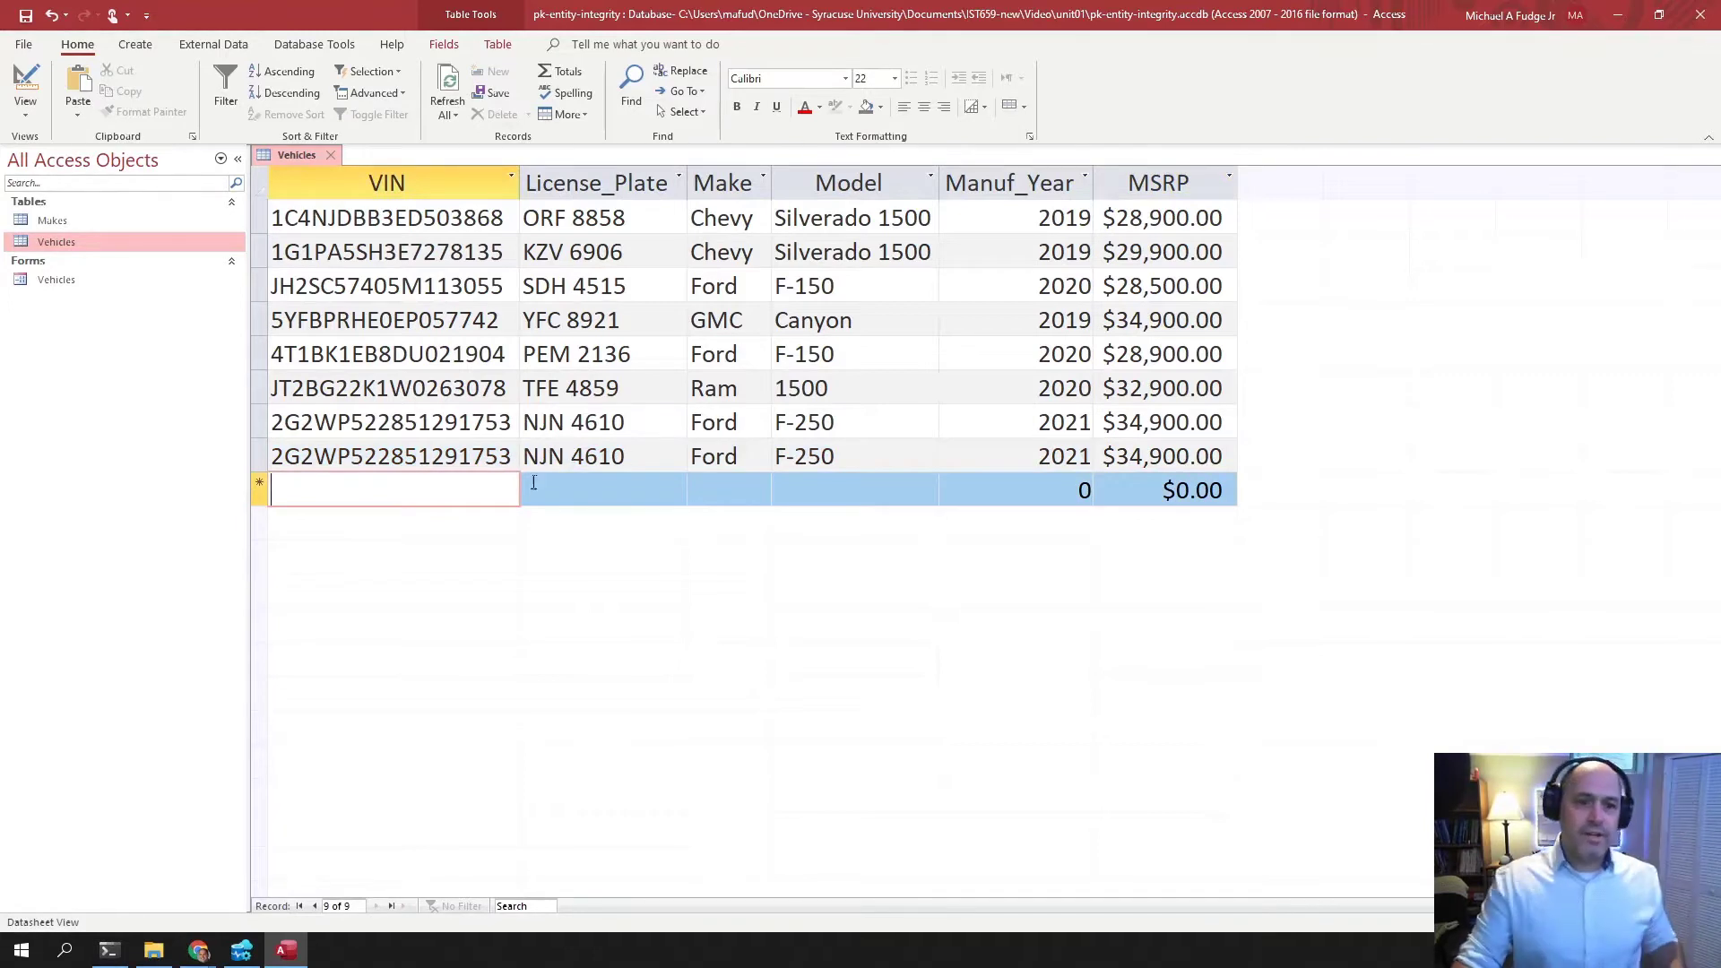
# Step: Compare the original and duplicate F-250 rows, selecting both identical records
pyautogui.click(536, 422)
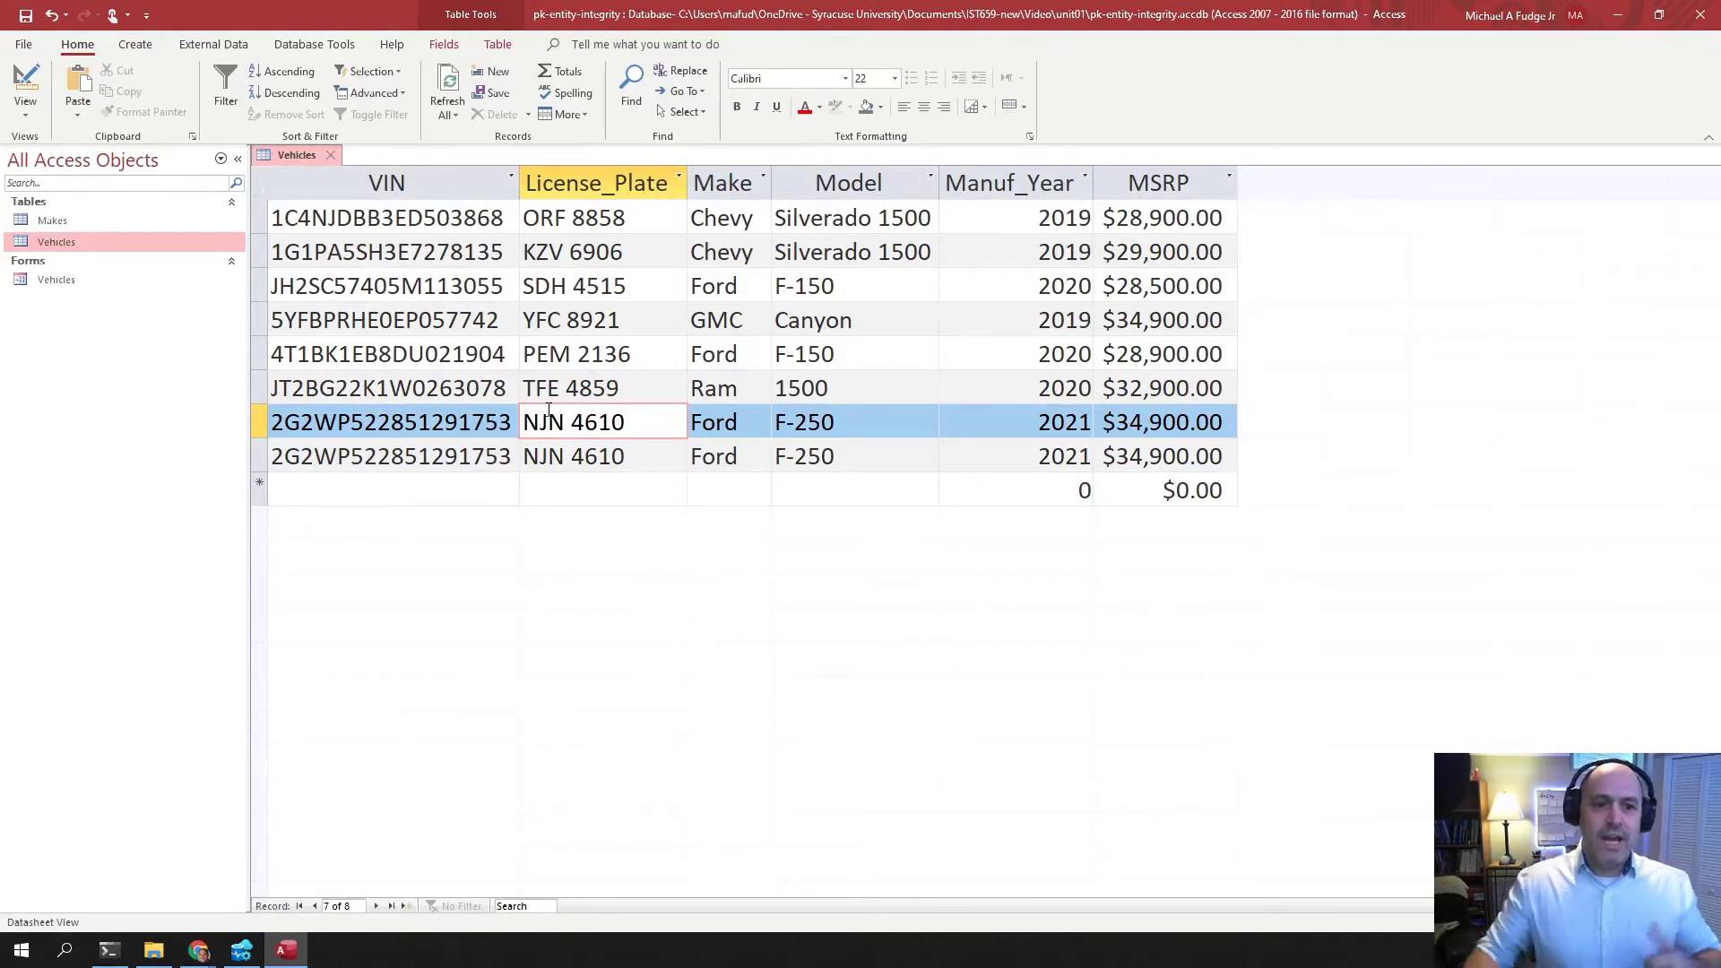
pyautogui.click(574, 459)
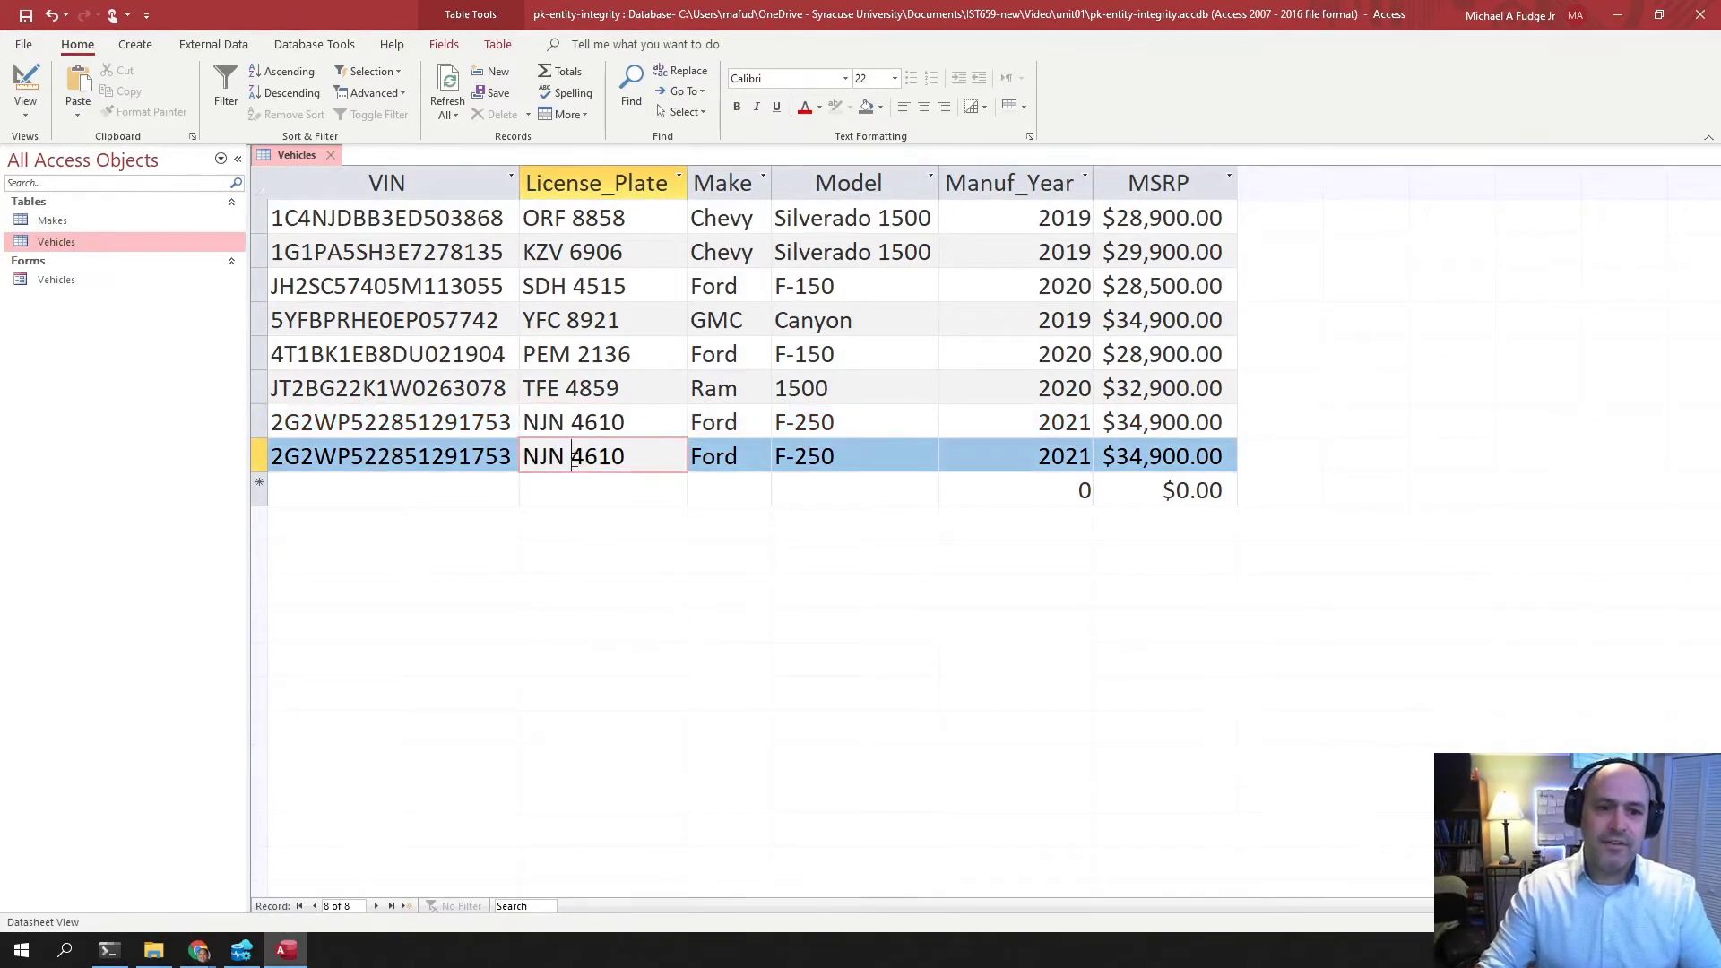
pyautogui.moveTo(265, 433); pyautogui.dragTo(253, 454)
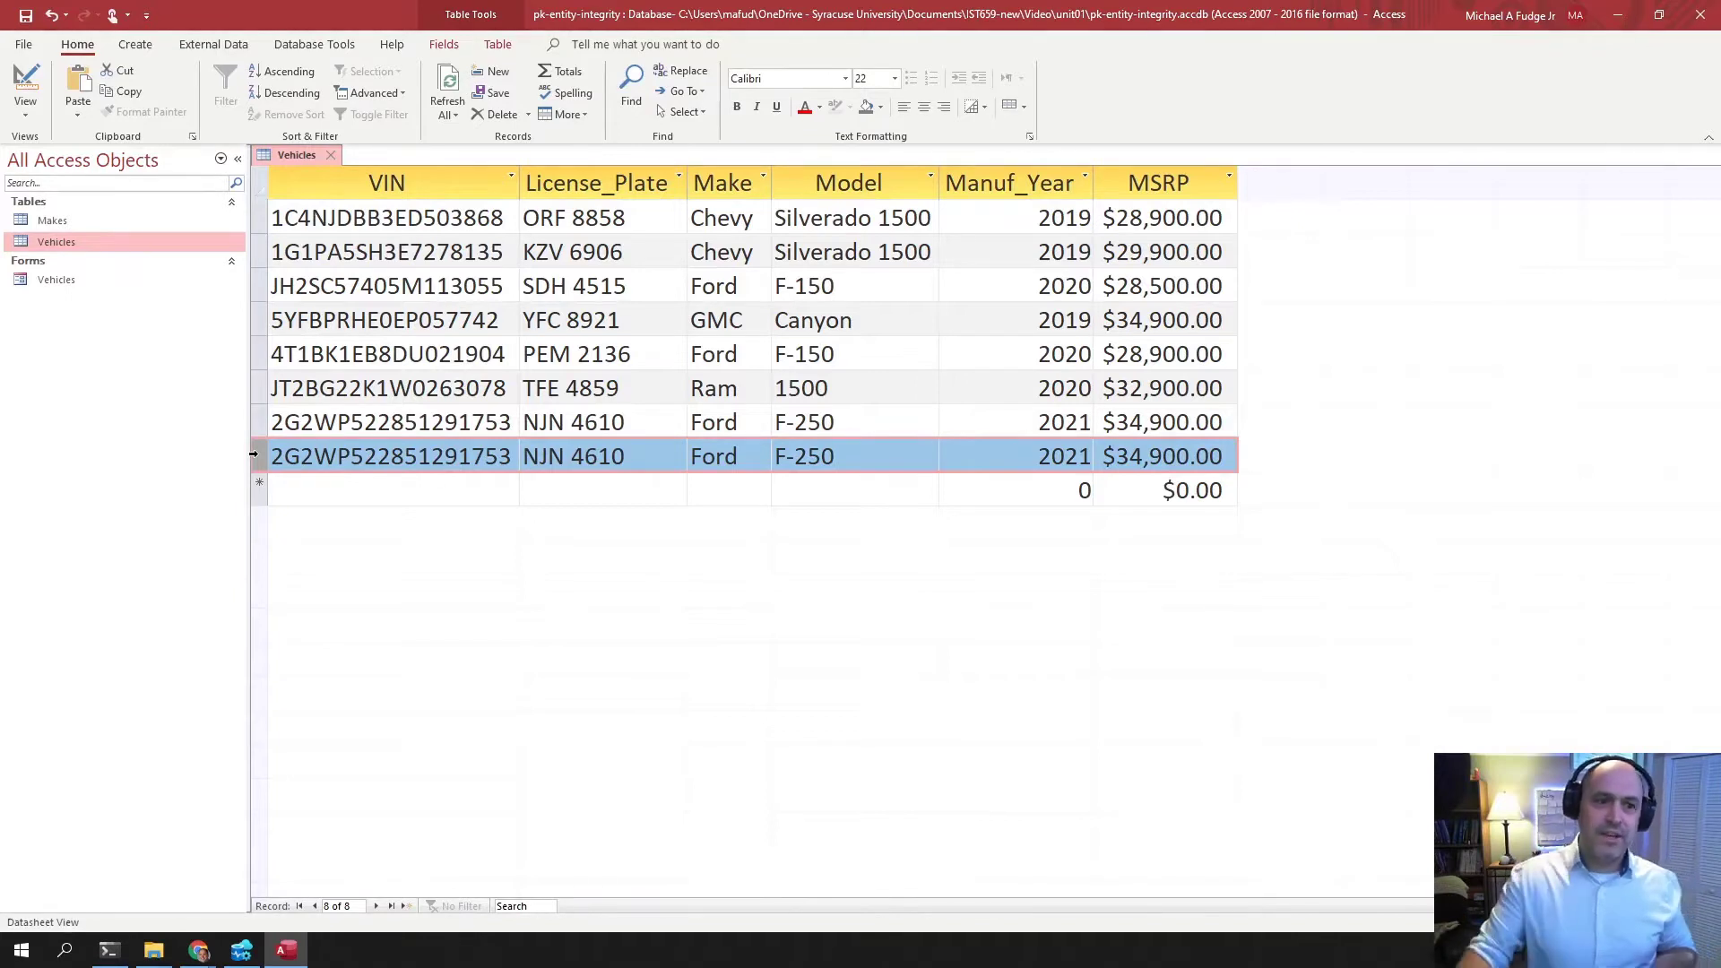
pyautogui.click(265, 422)
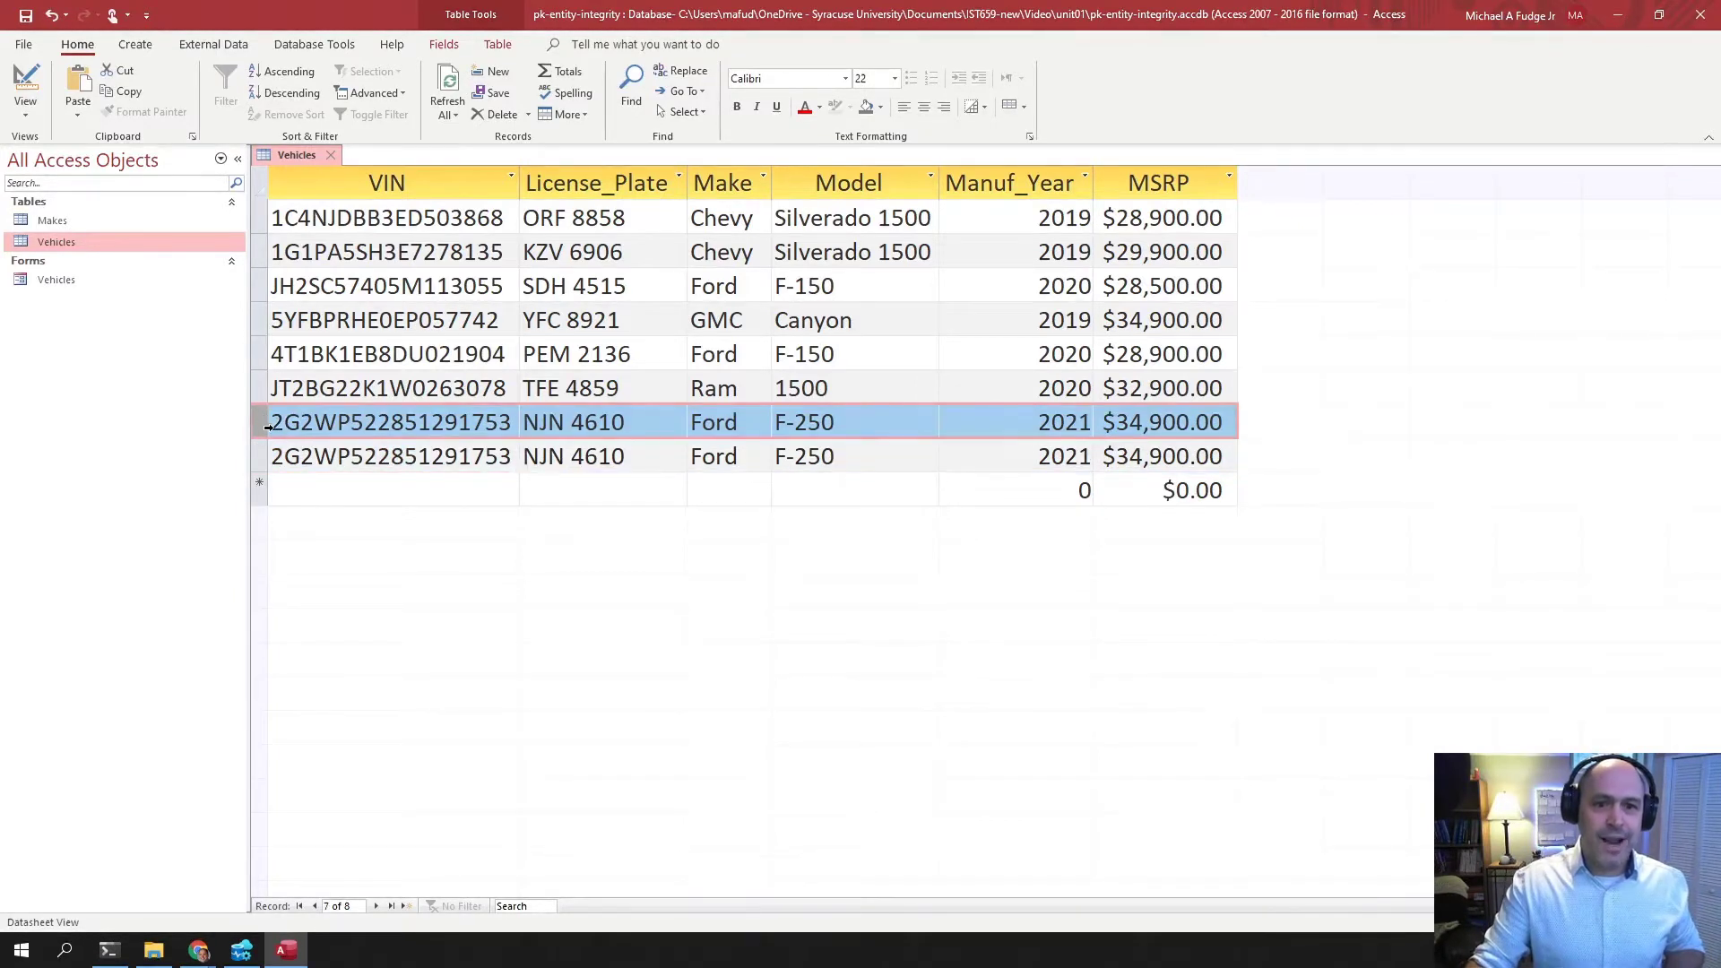
pyautogui.click(289, 450)
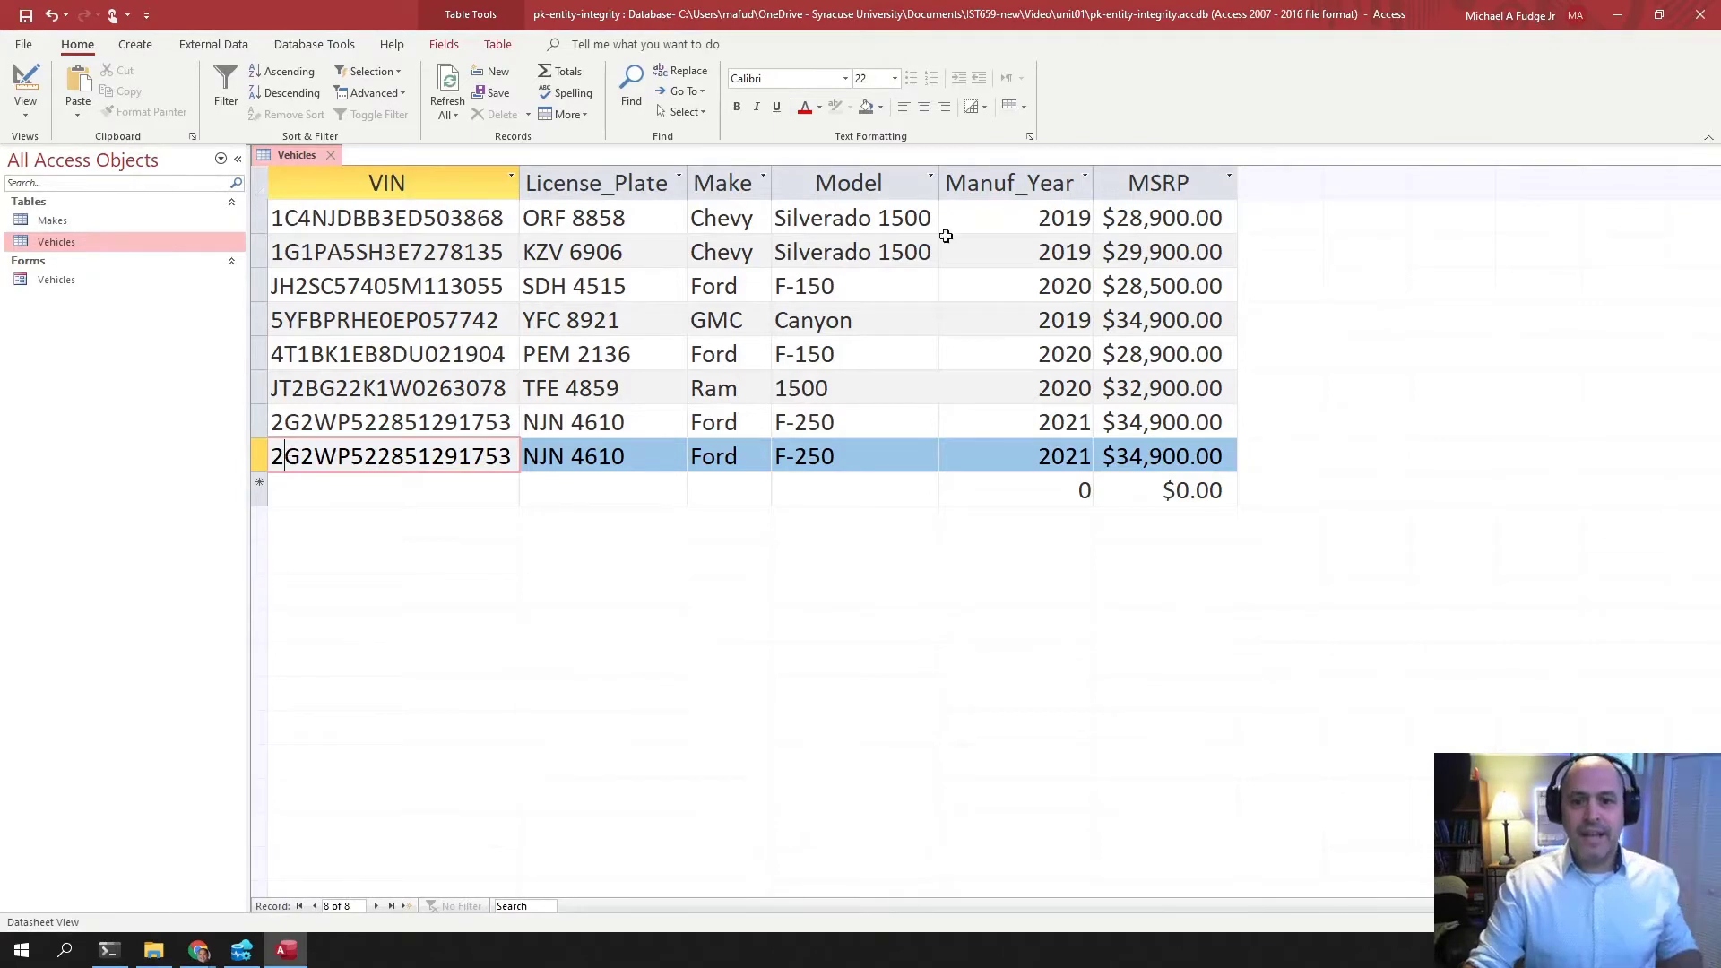
# Step: Open the Vehicles form and page forward to the 2021 Ford F-250 record
pyautogui.doubleClick(59, 279)
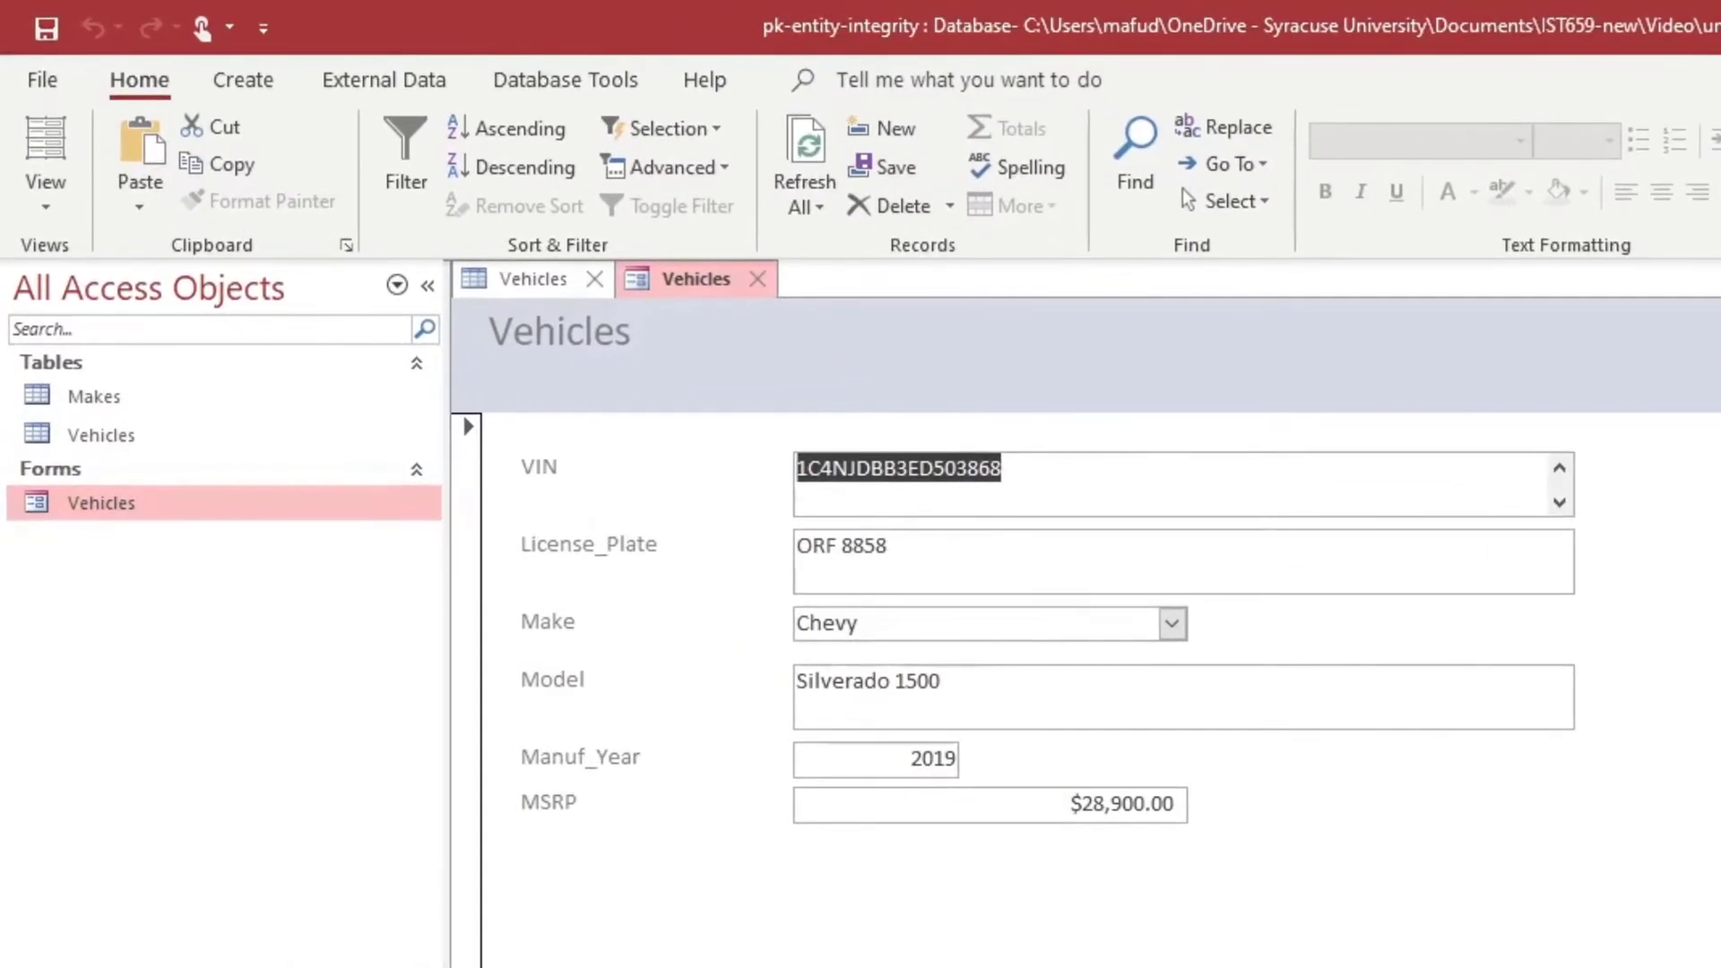
pyautogui.press('pagedown')
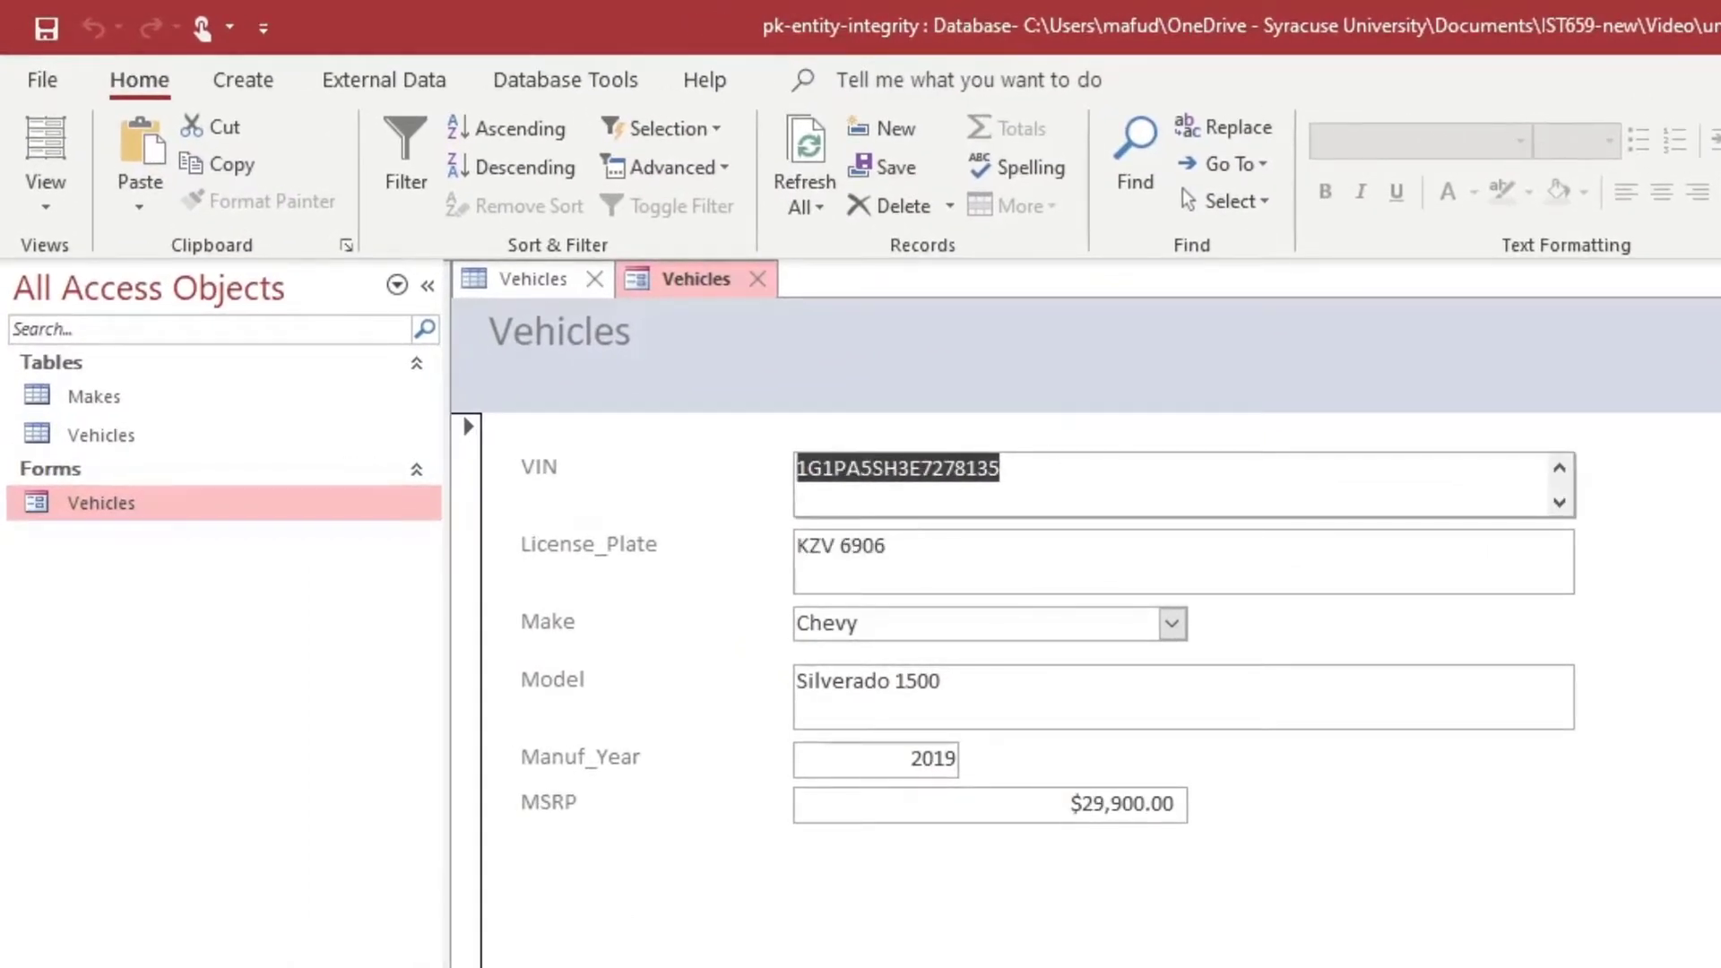
pyautogui.press('pagedown')
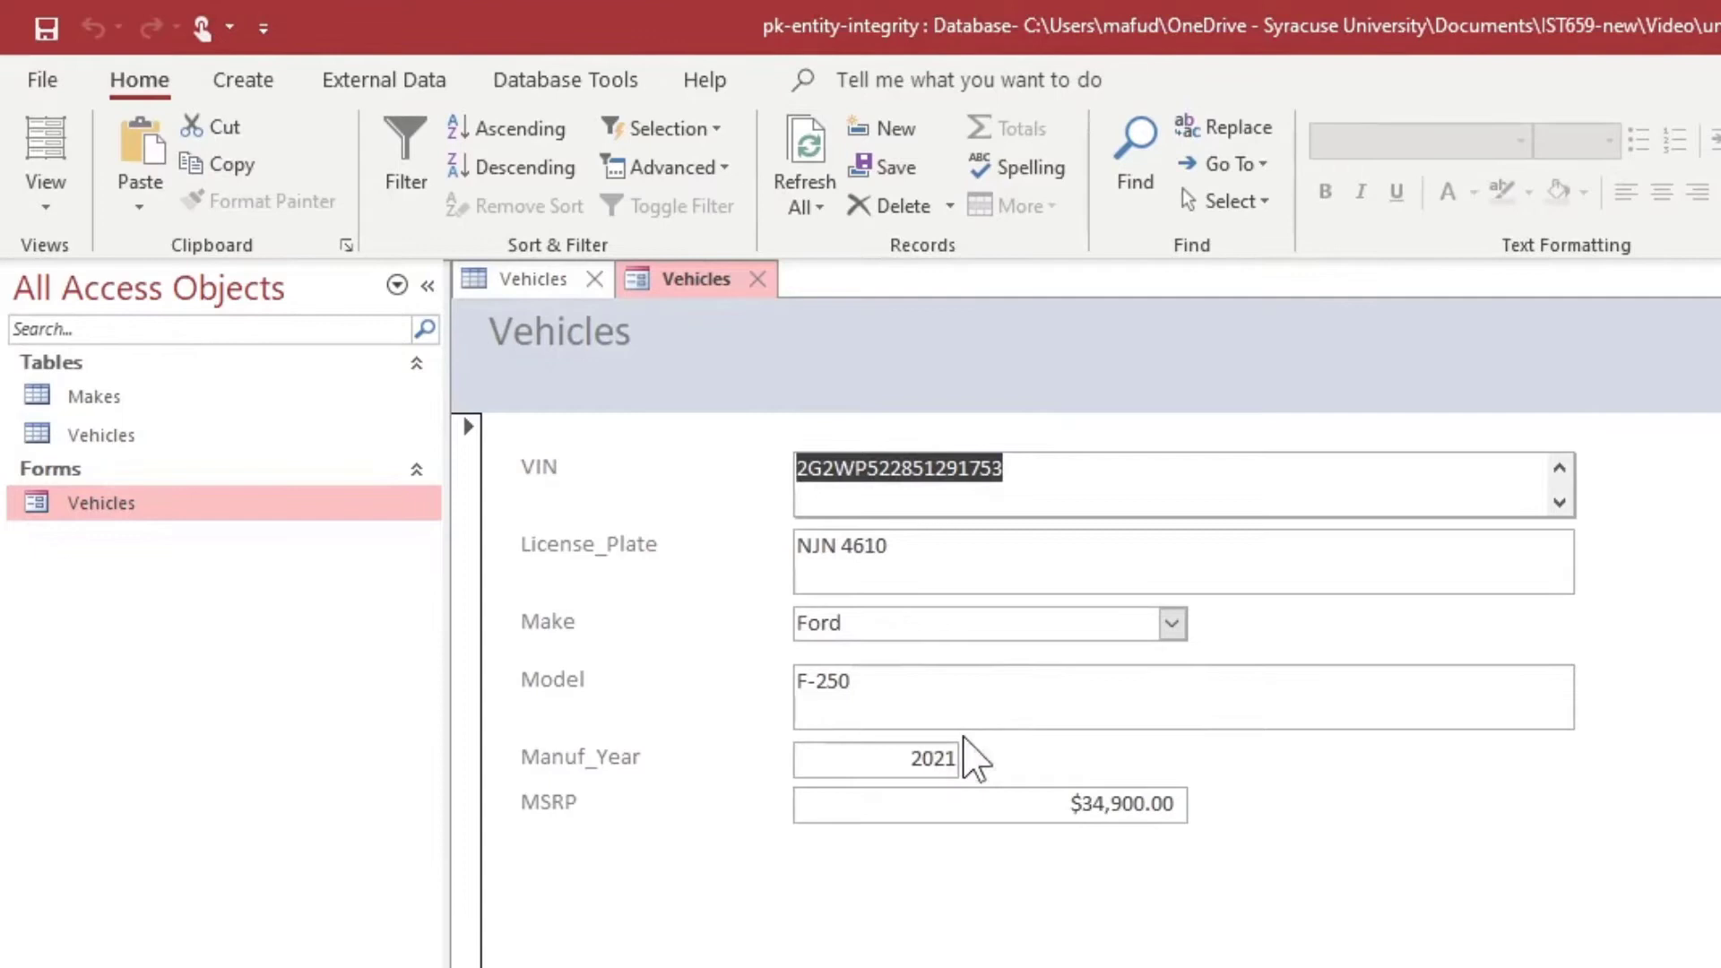
# Step: Change the F-250's MSRP to 50000, then undo, redo and undo back to $34,900.00
pyautogui.moveTo(1037, 810); pyautogui.dragTo(1215, 804)
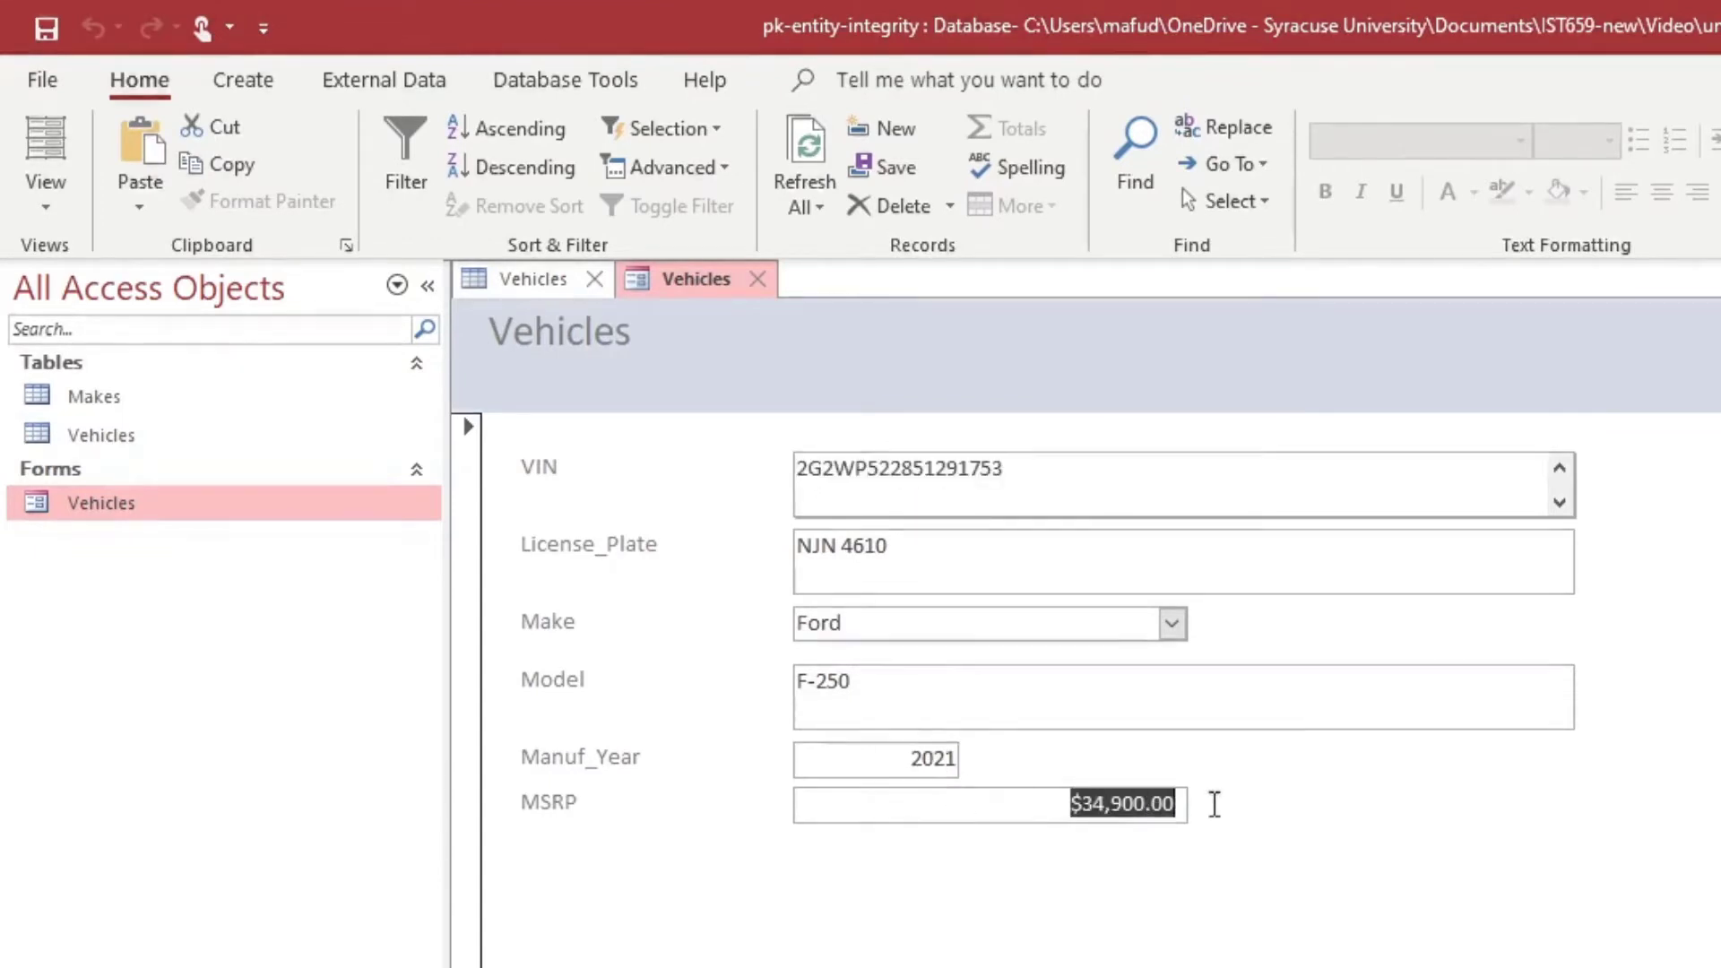
pyautogui.write('50000')
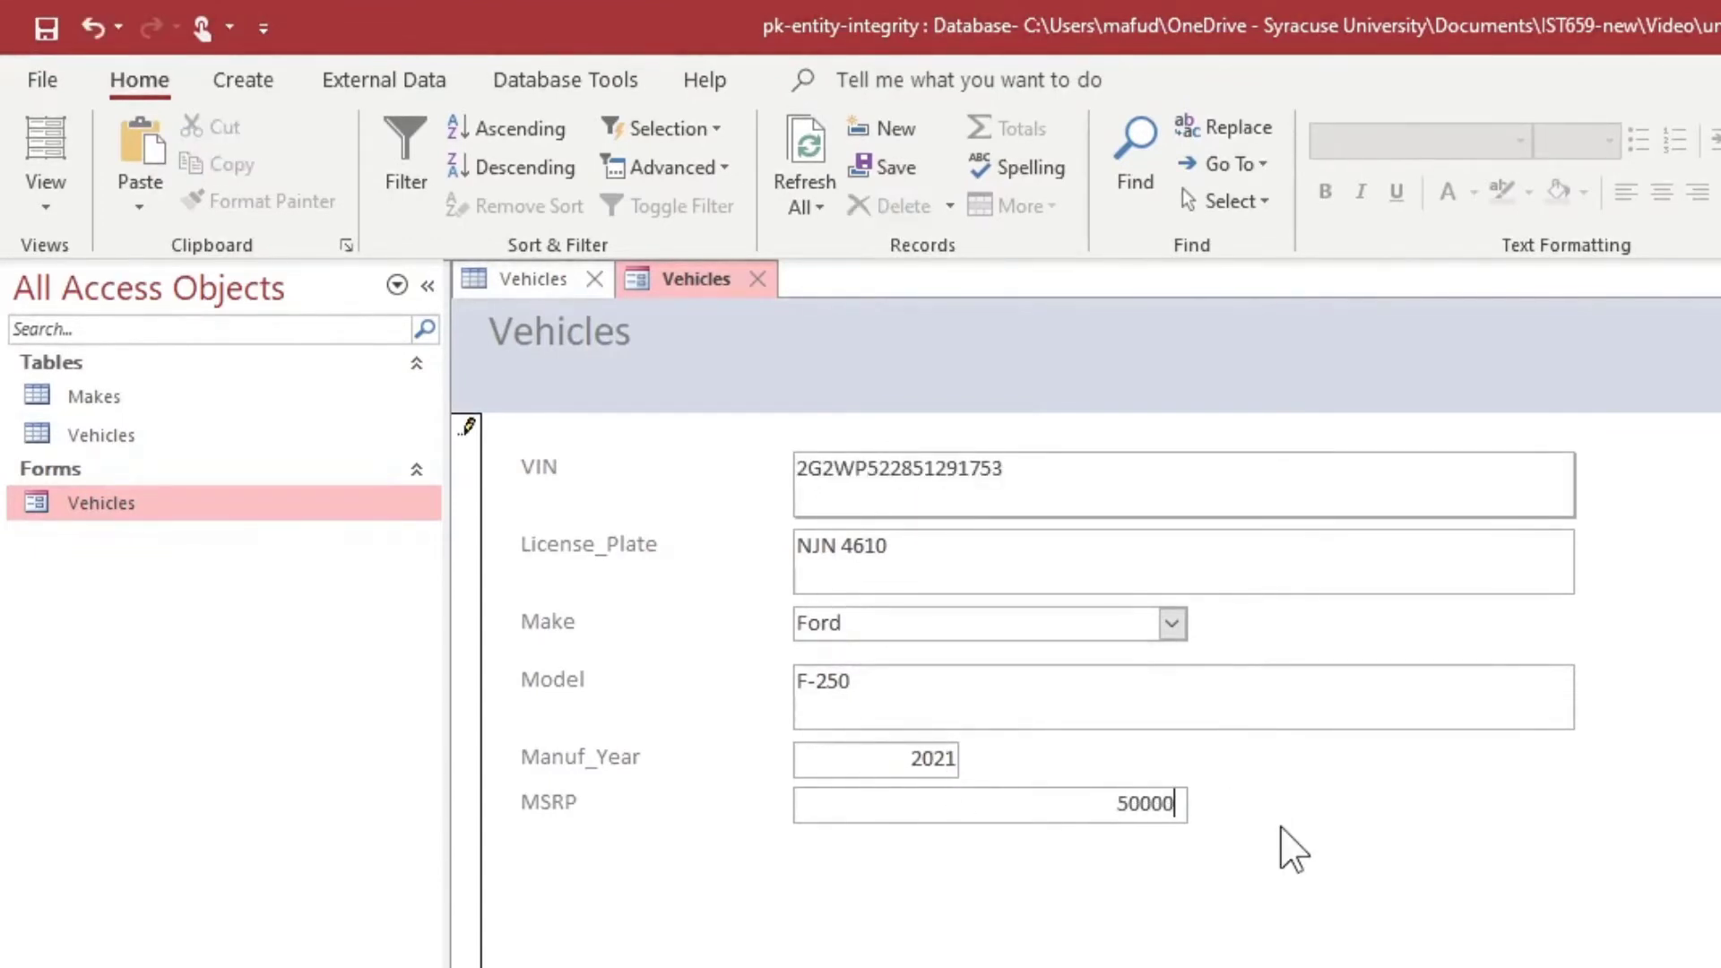
pyautogui.press('Tab')
pyautogui.hotkey('shift', 'Tab')
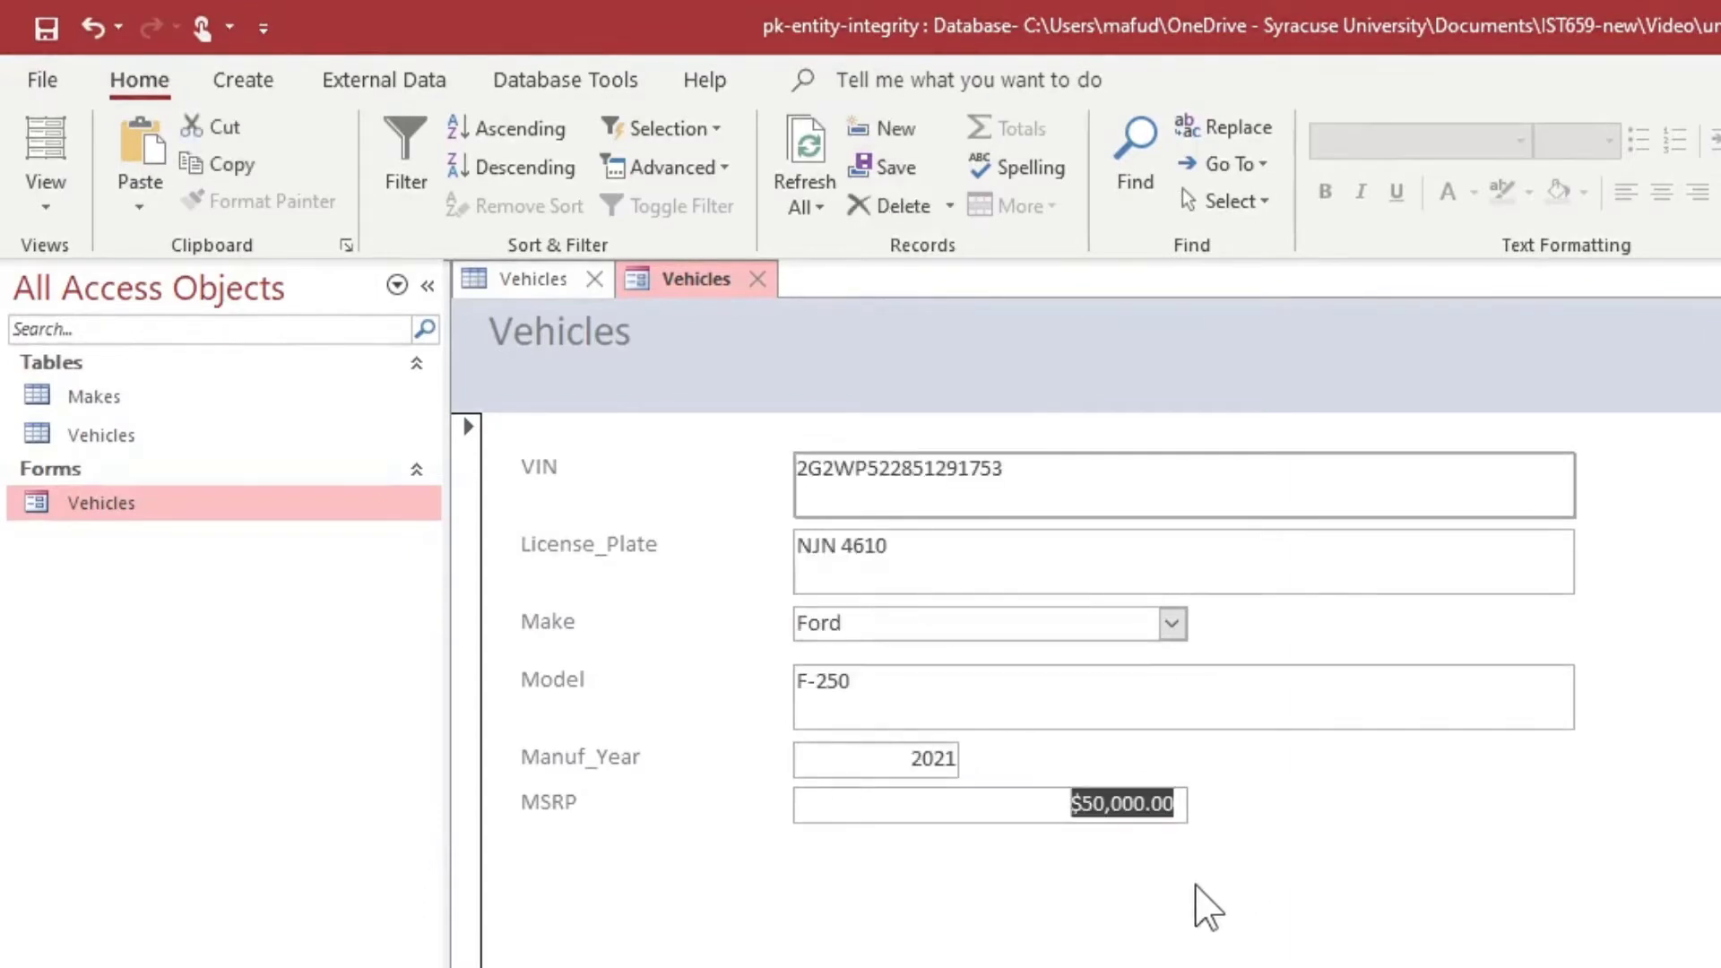
pyautogui.hotkey('ctrl', 'z')
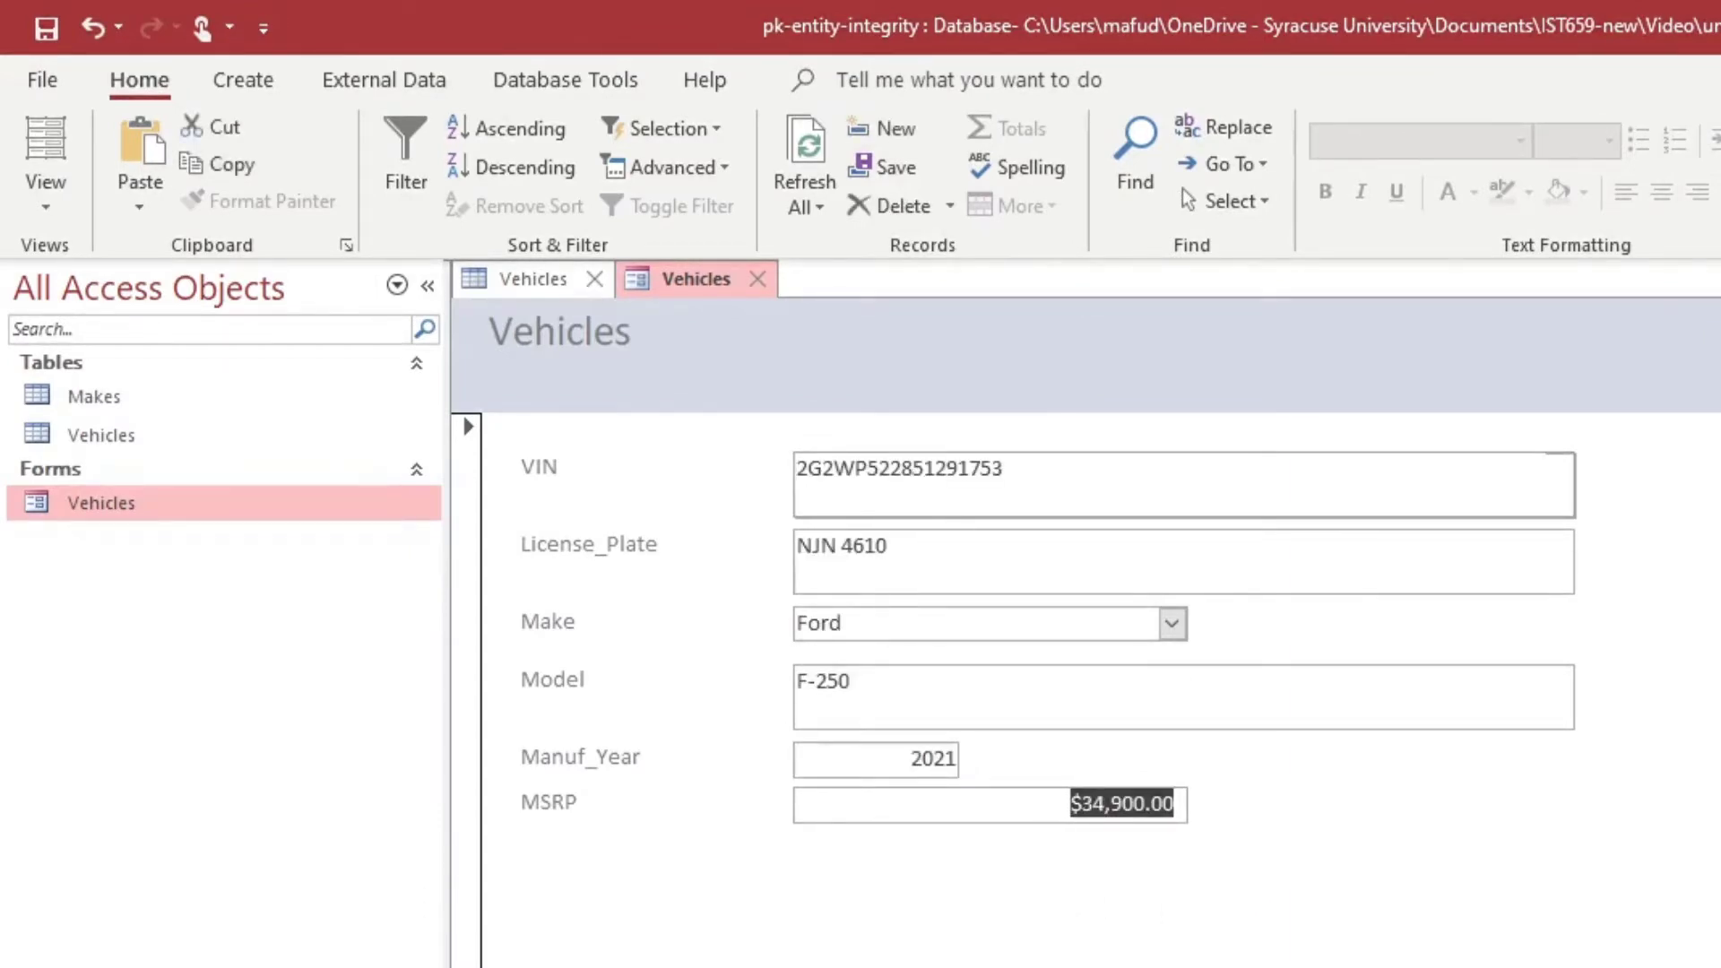
pyautogui.hotkey('ctrl', 'y')
pyautogui.doubleClick(938, 472)
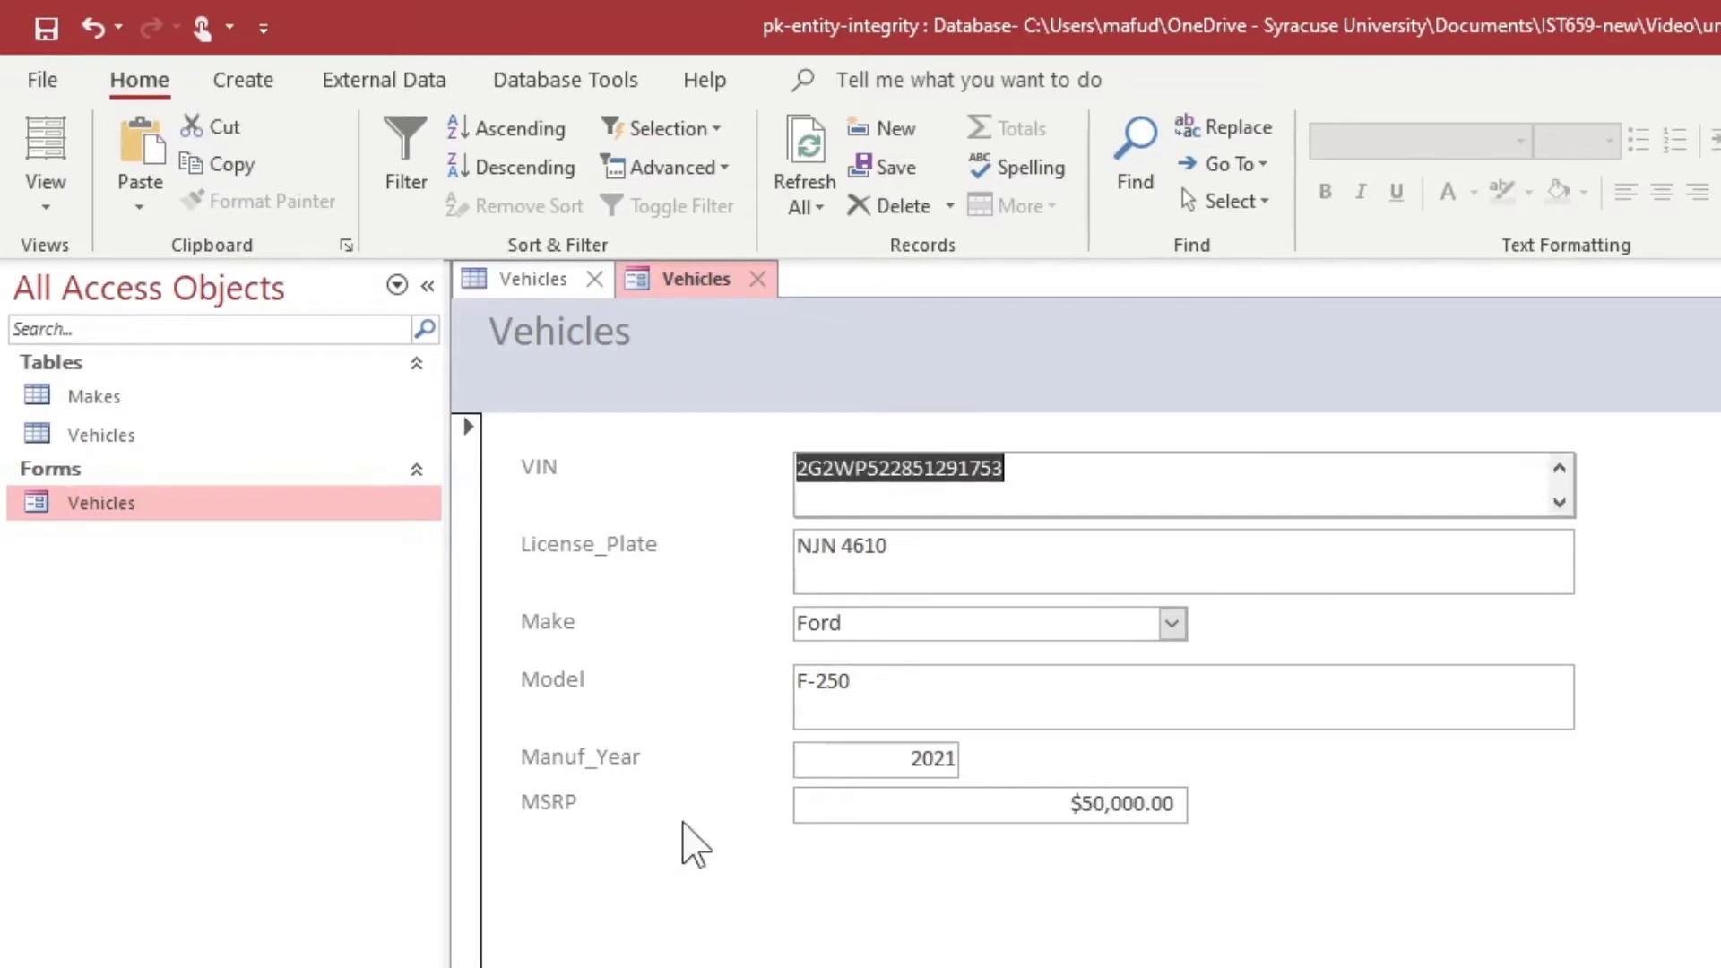
pyautogui.hotkey('ctrl', 'z')
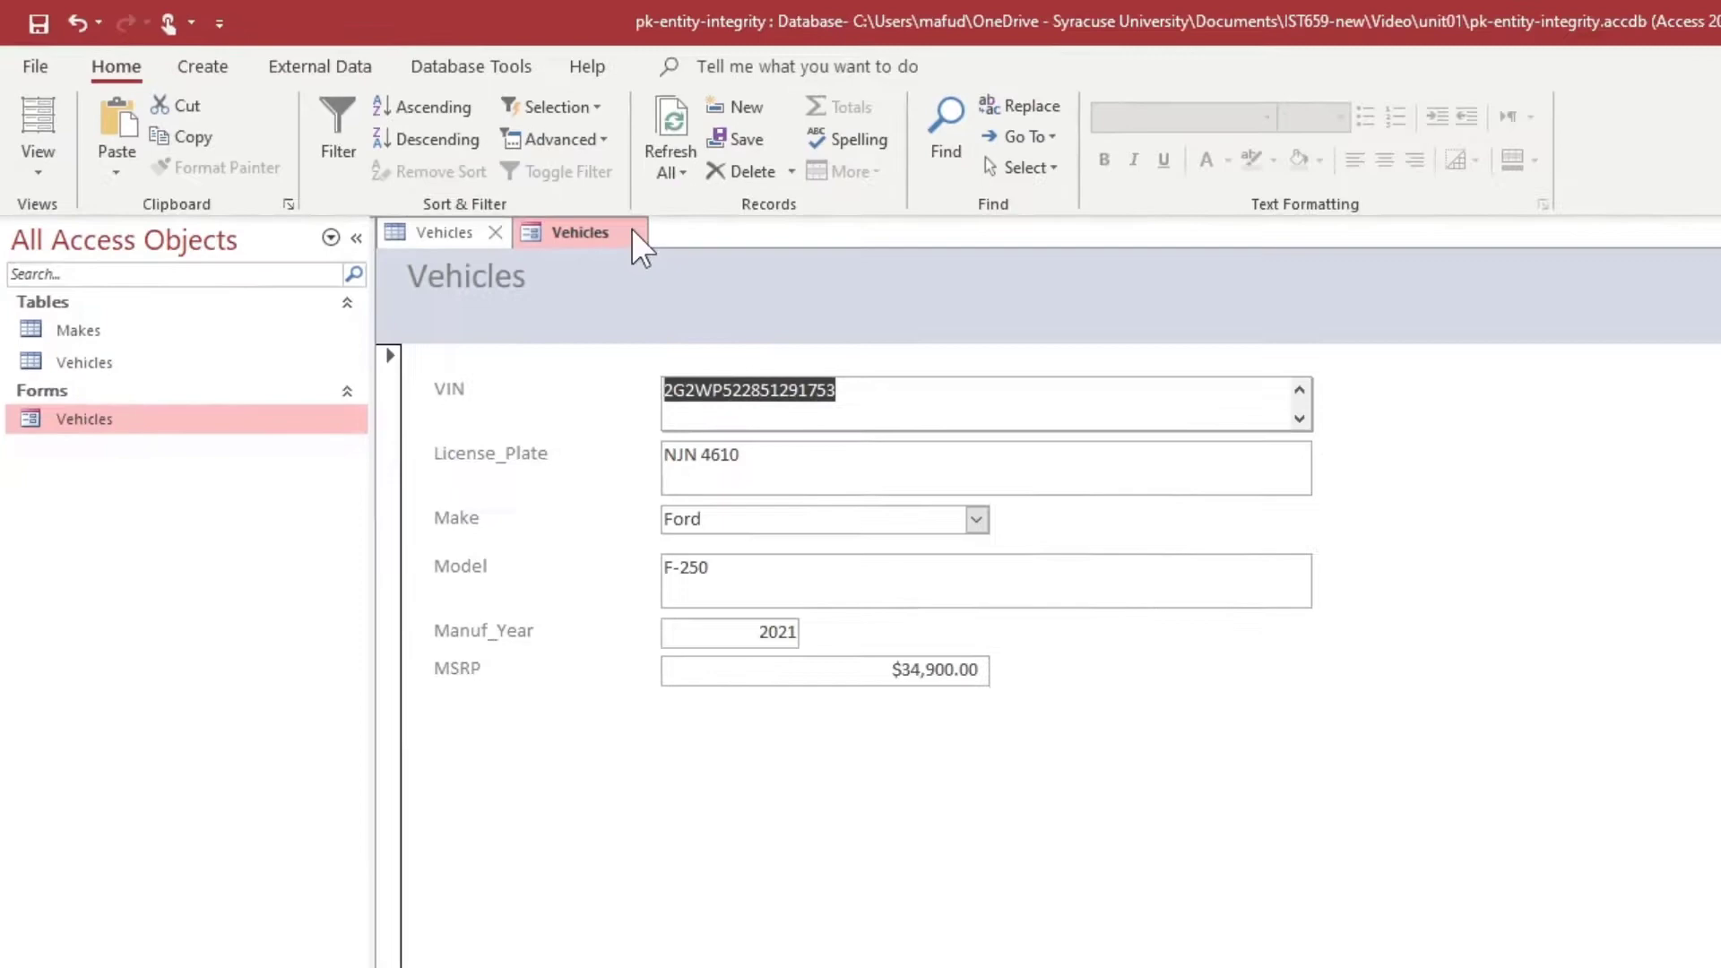
# Step: Close the form and compare the two F-250 rows' shared VIN and their $34,900.00 and $50,000.00 prices
pyautogui.click(634, 232)
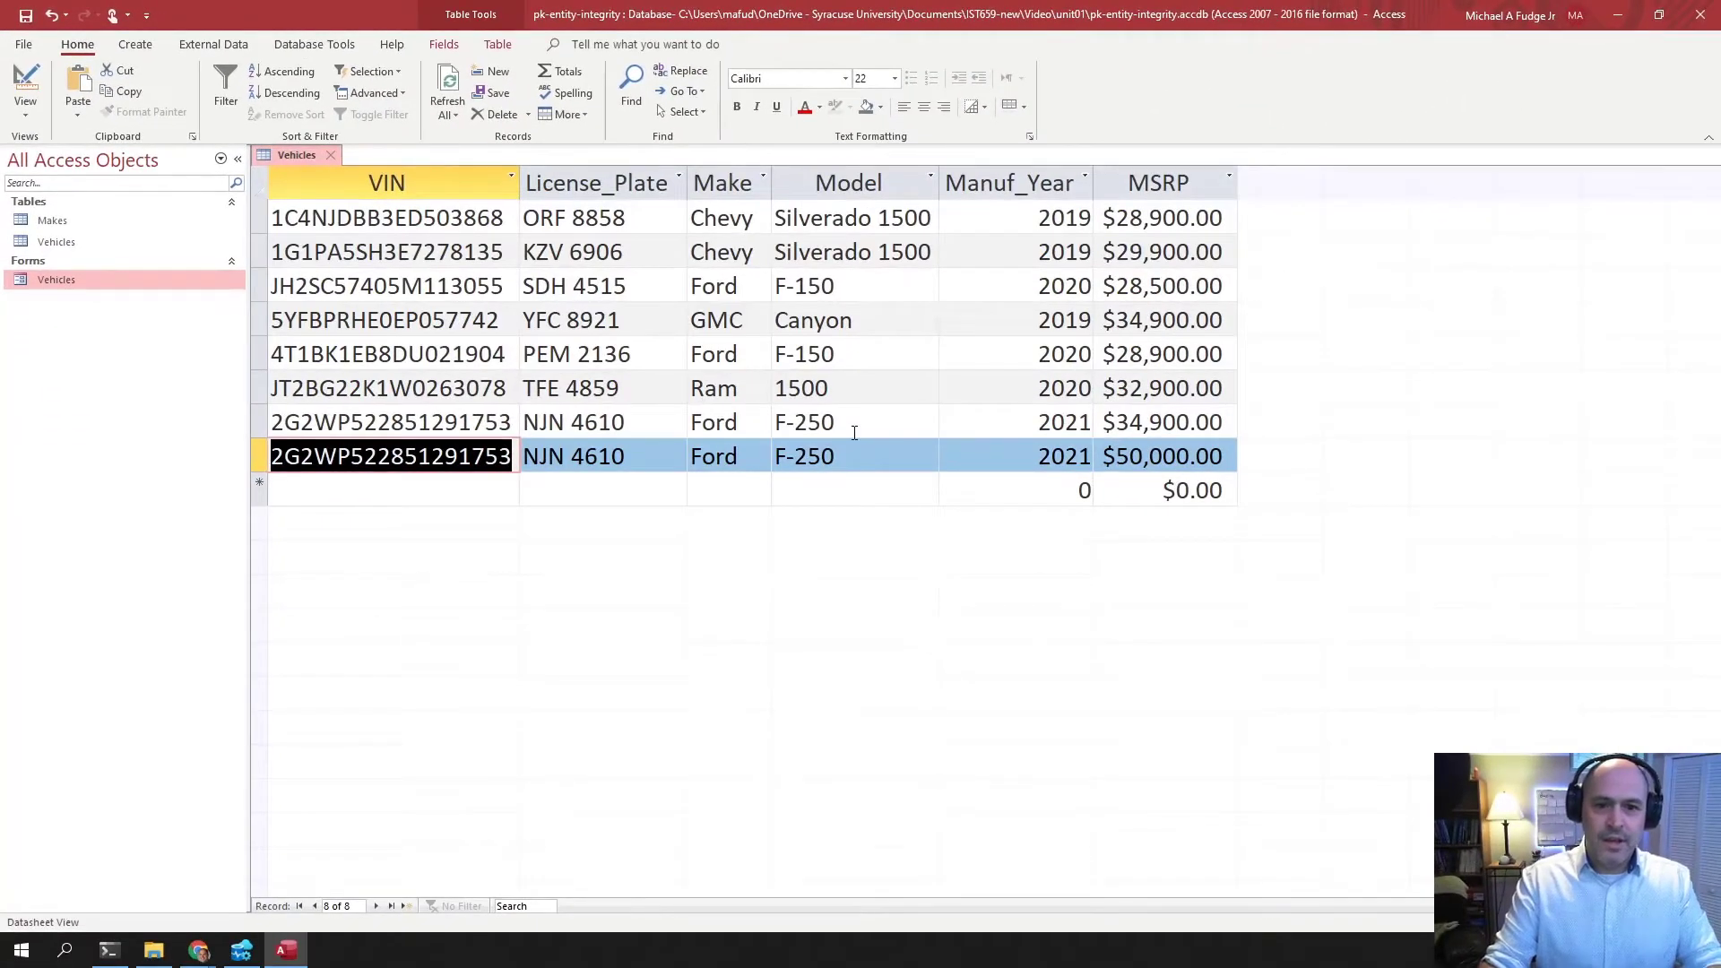
pyautogui.click(854, 432)
pyautogui.click(453, 422)
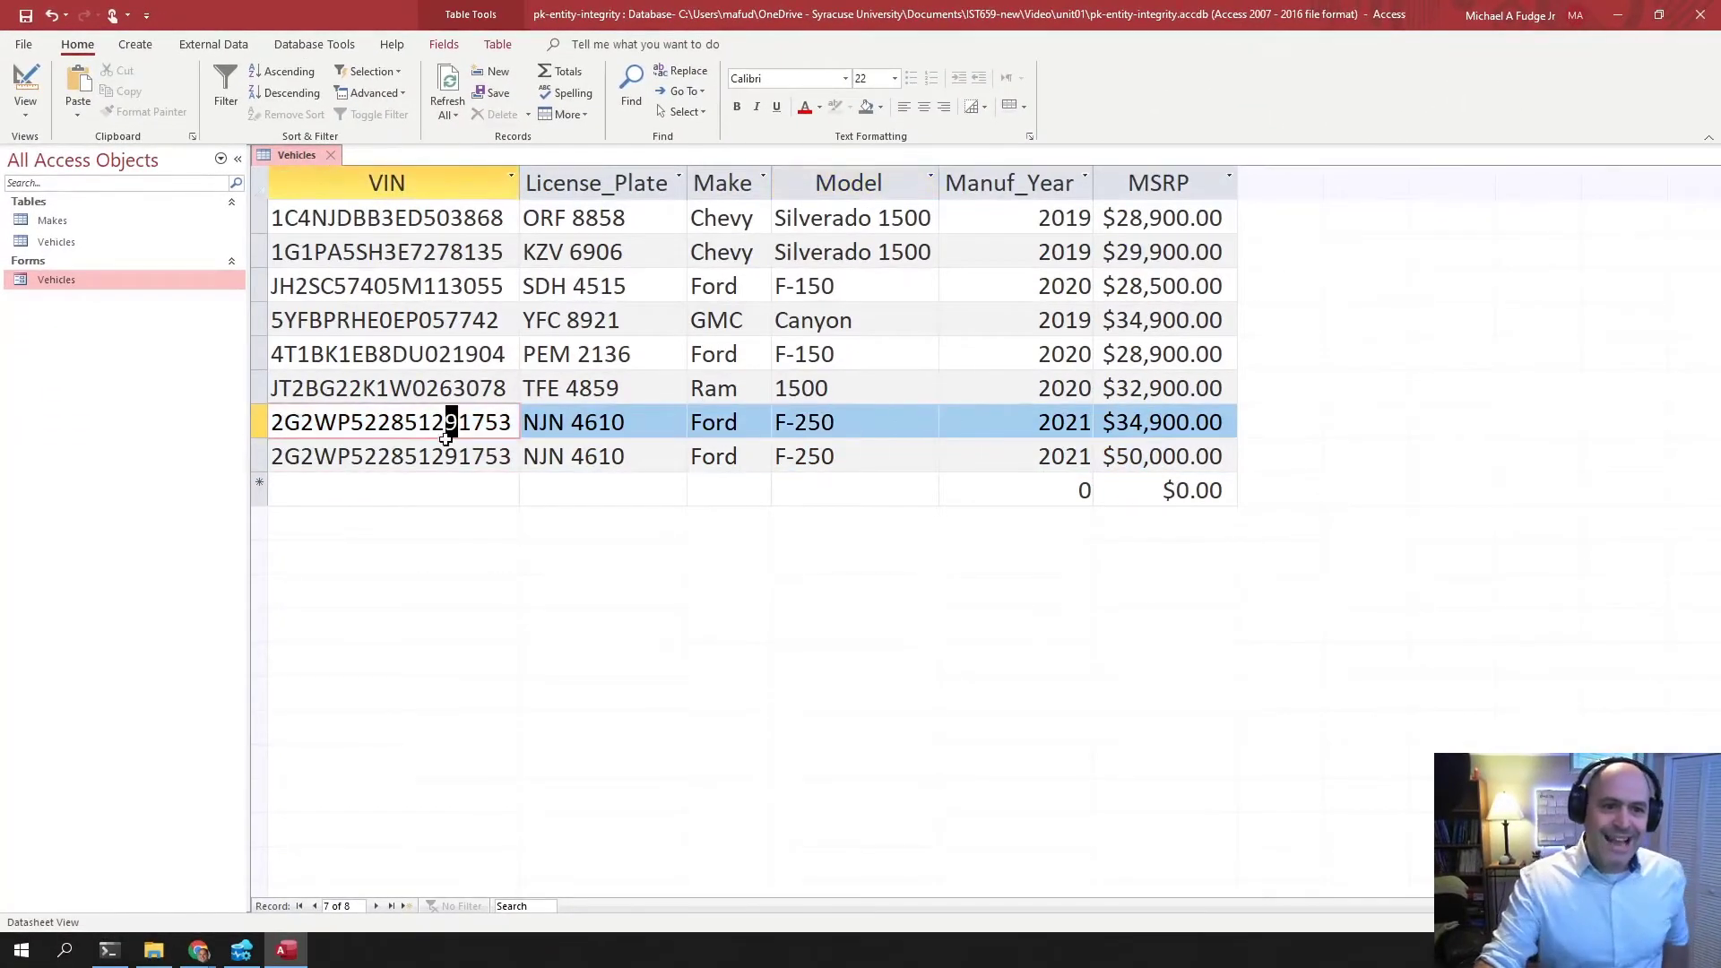
pyautogui.click(464, 458)
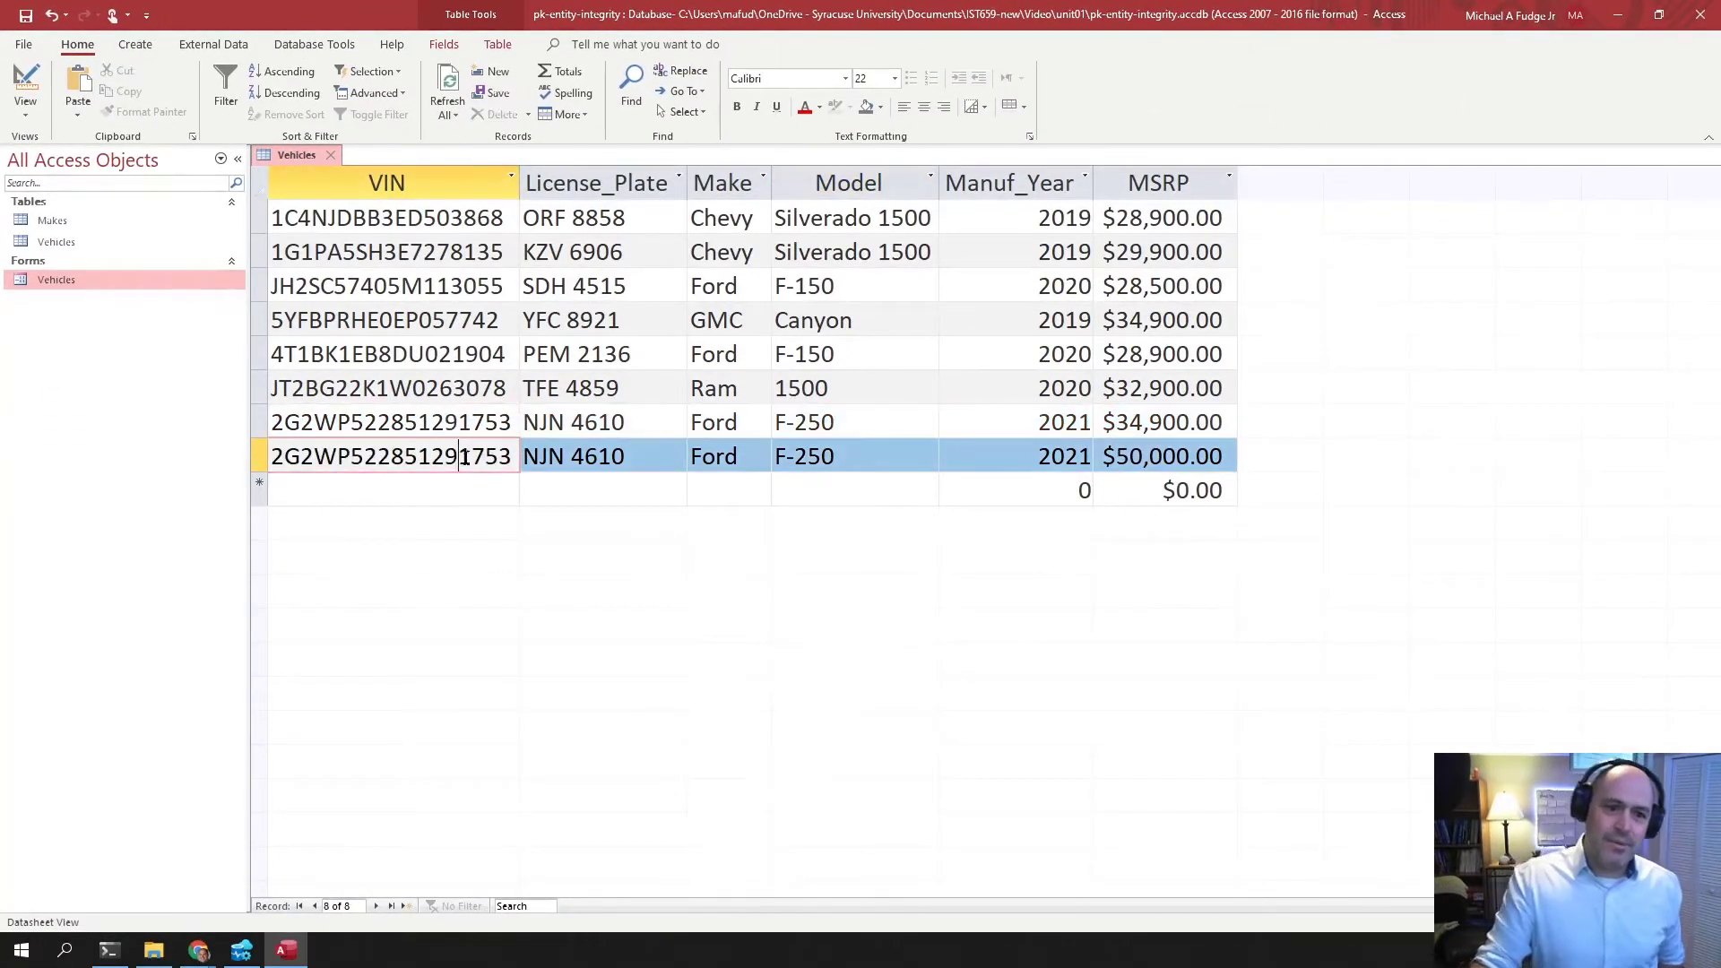
pyautogui.click(1185, 426)
pyautogui.click(1150, 456)
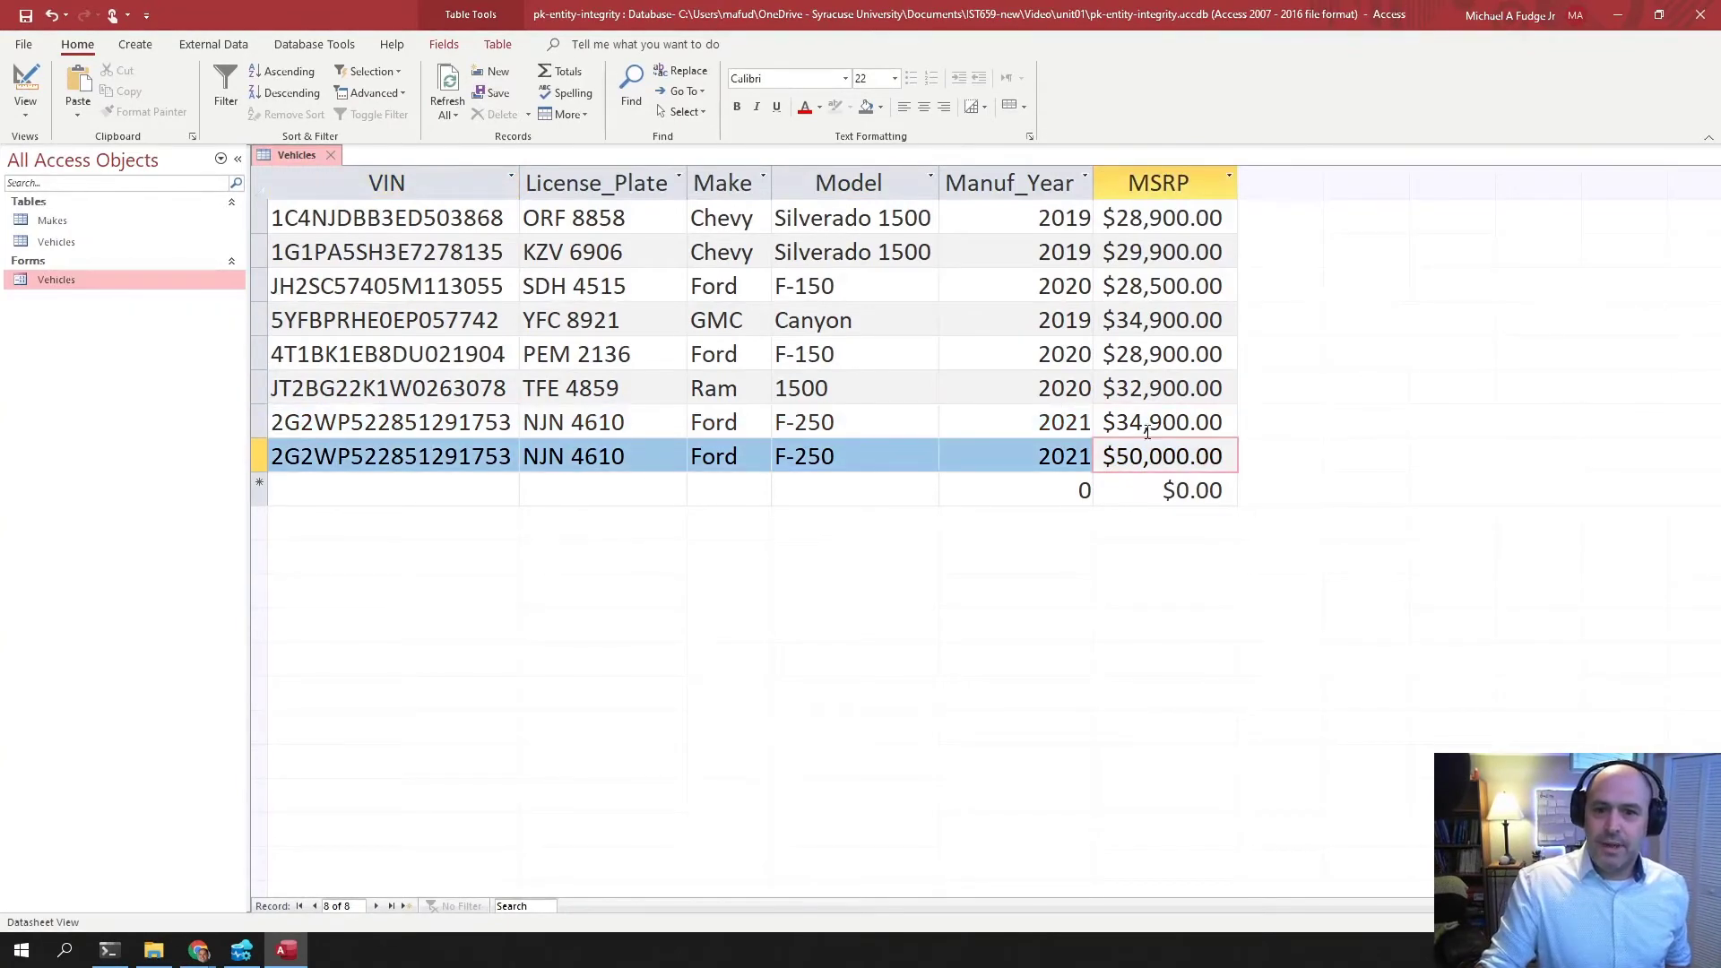
pyautogui.click(1145, 425)
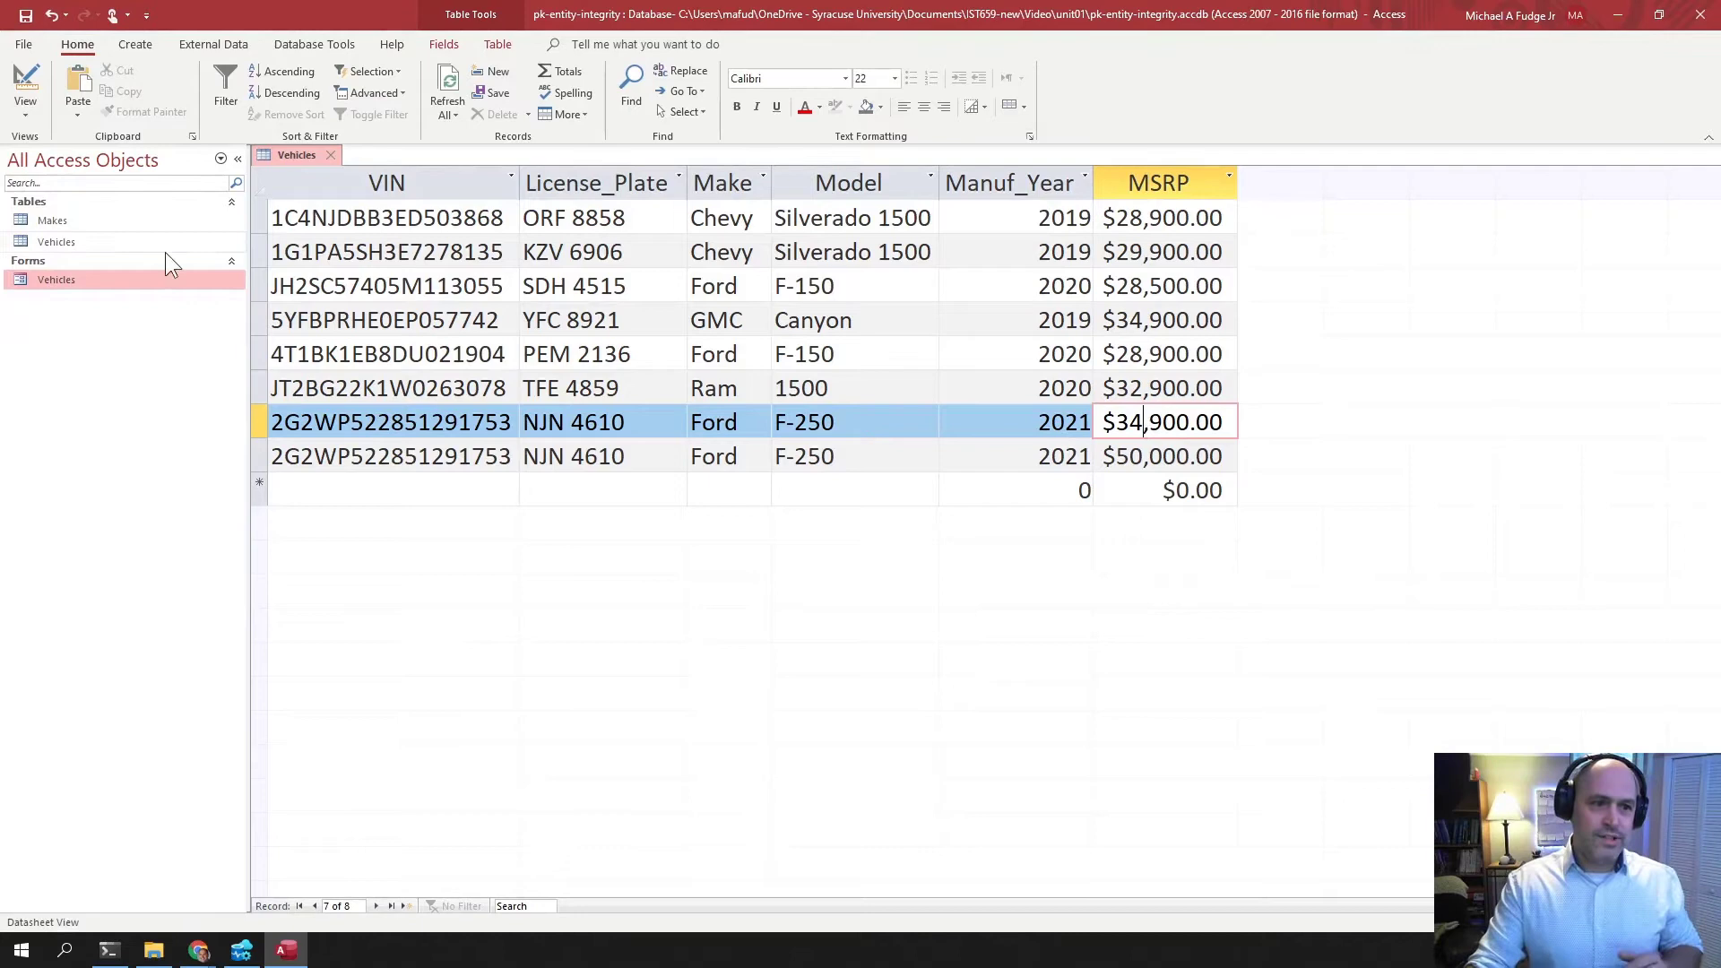
# Step: Open the Makes table and step down through its makes to Ram
pyautogui.doubleClick(43, 224)
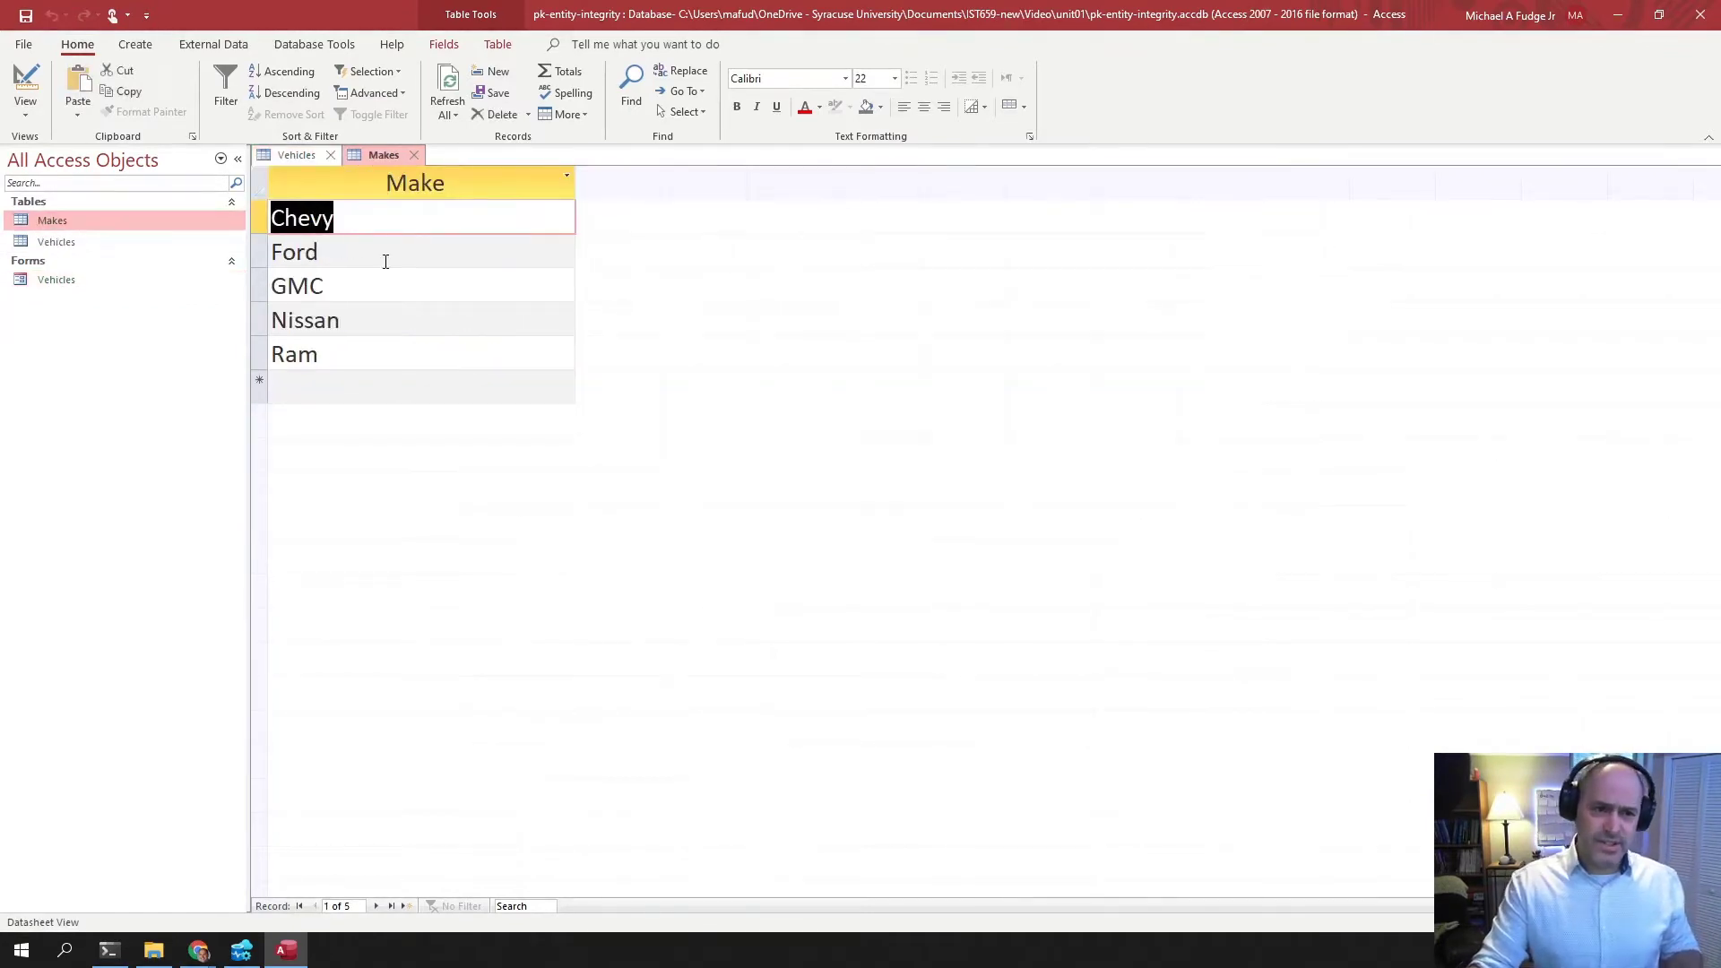
pyautogui.click(383, 257)
pyautogui.click(380, 287)
pyautogui.click(385, 322)
pyautogui.click(377, 354)
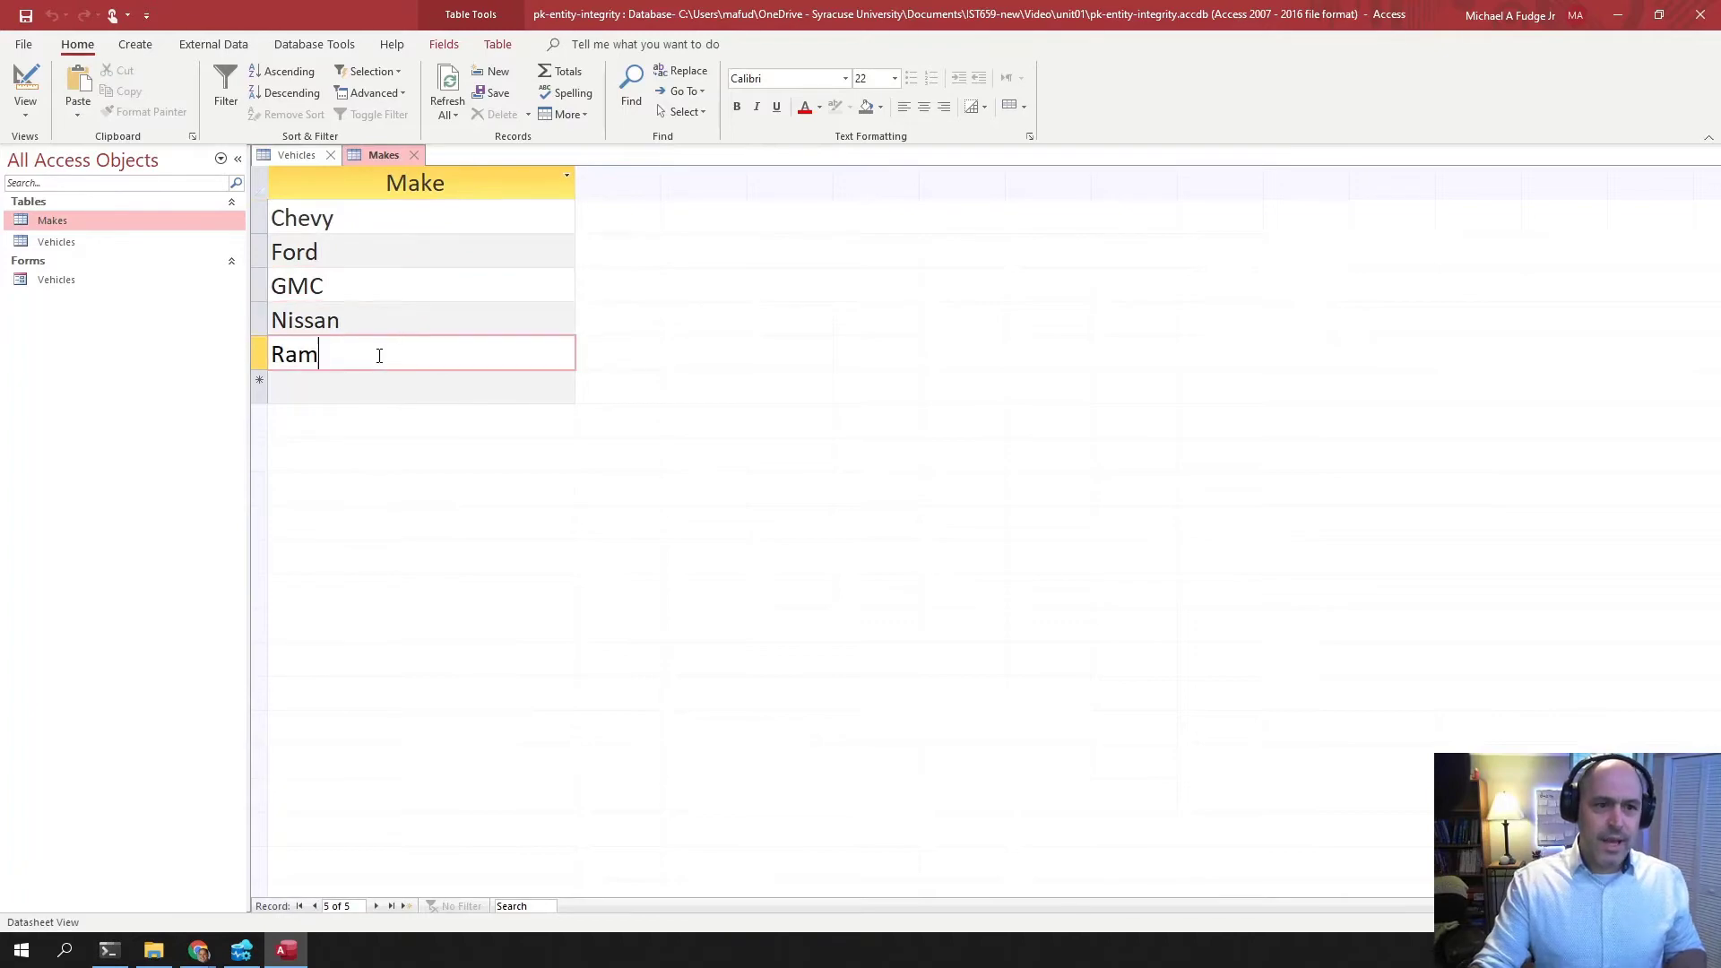
# Step: Switch the Makes table to Design View to see Make as its primary key
pyautogui.rightClick(380, 157)
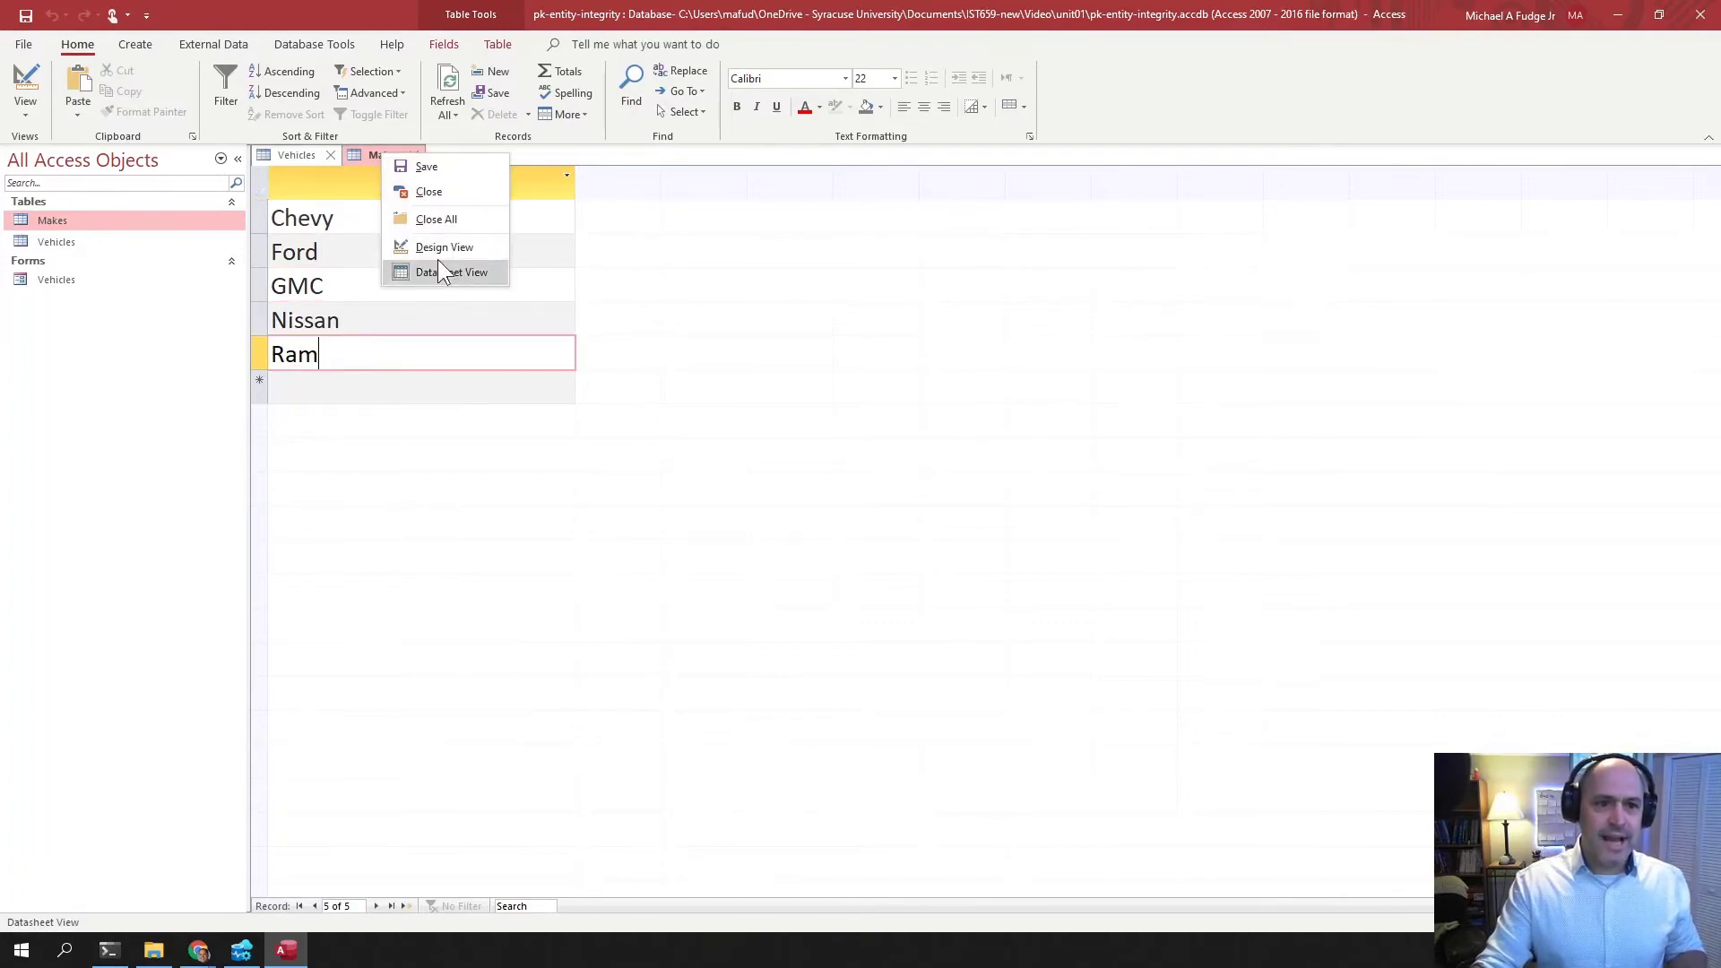
pyautogui.click(444, 247)
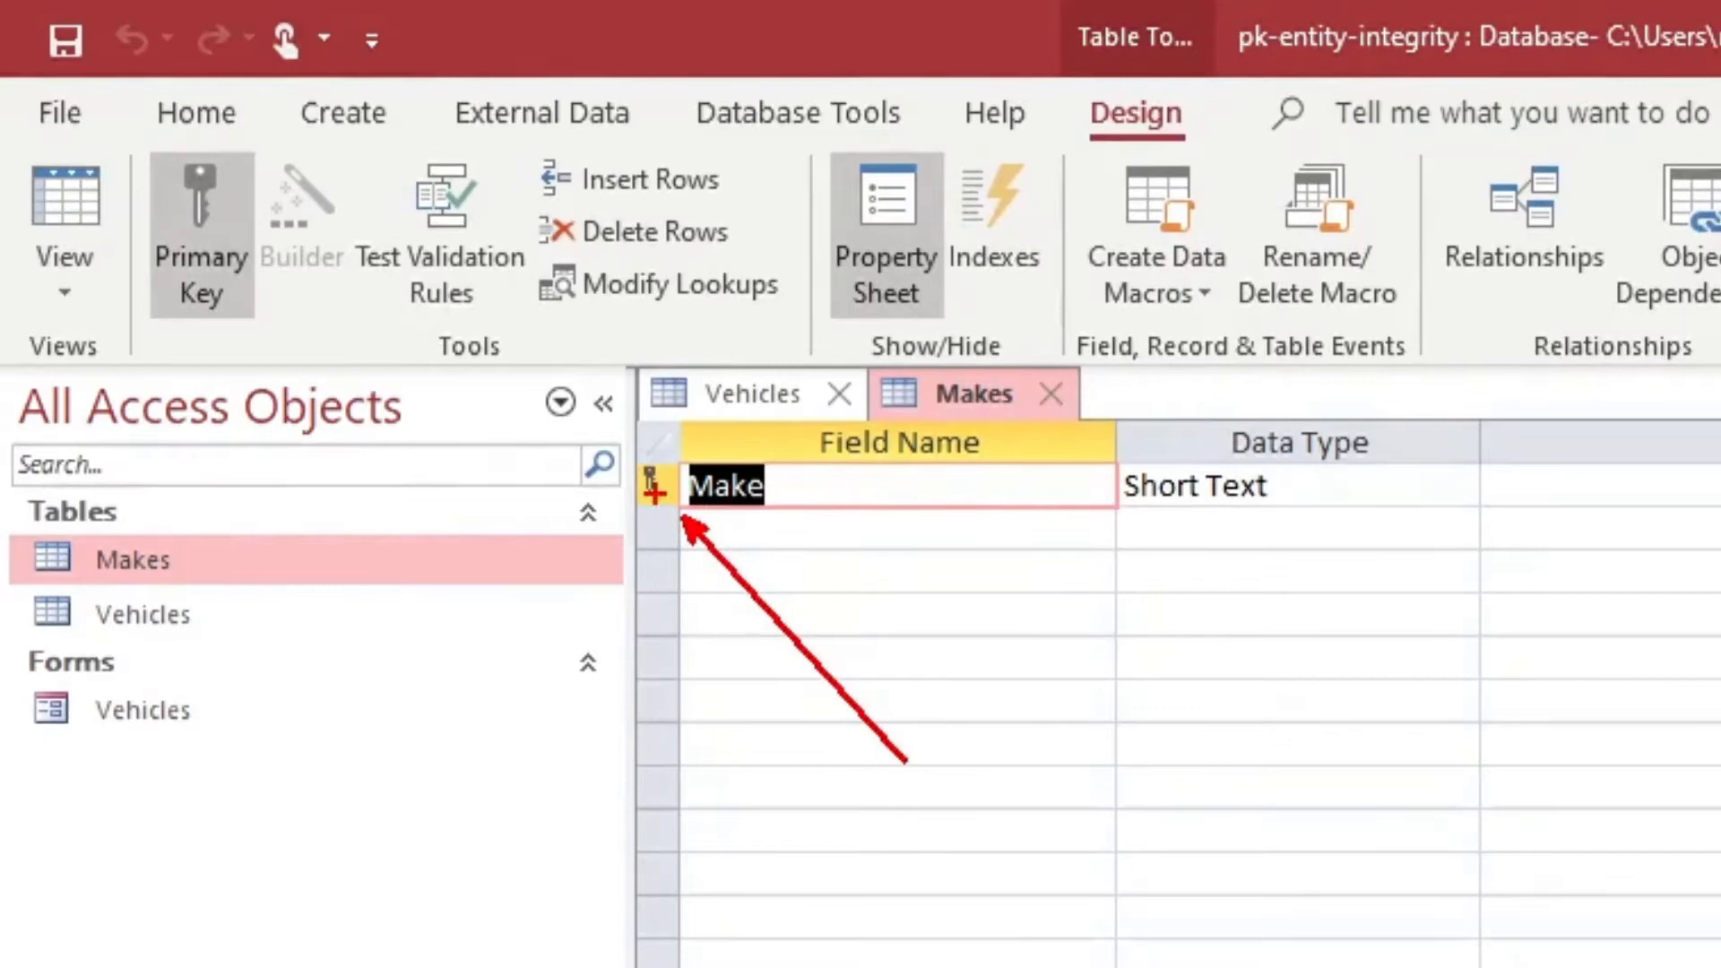
pyautogui.moveTo(664, 466); pyautogui.dragTo(800, 429)
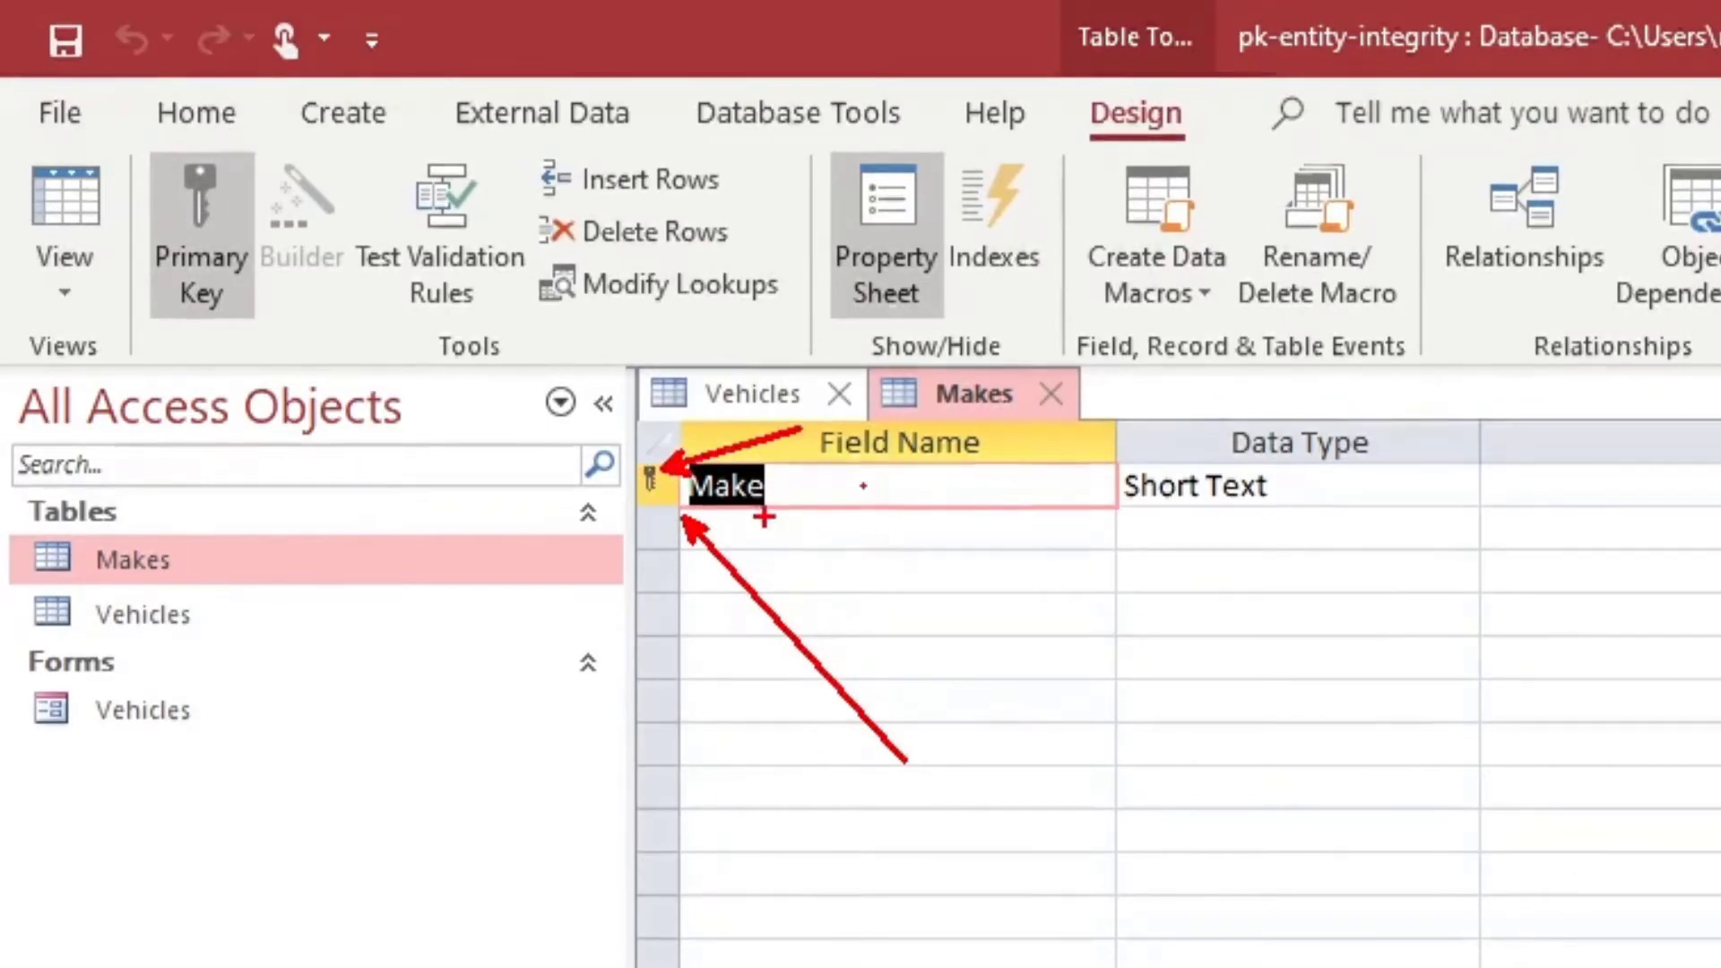
pyautogui.press('Escape')
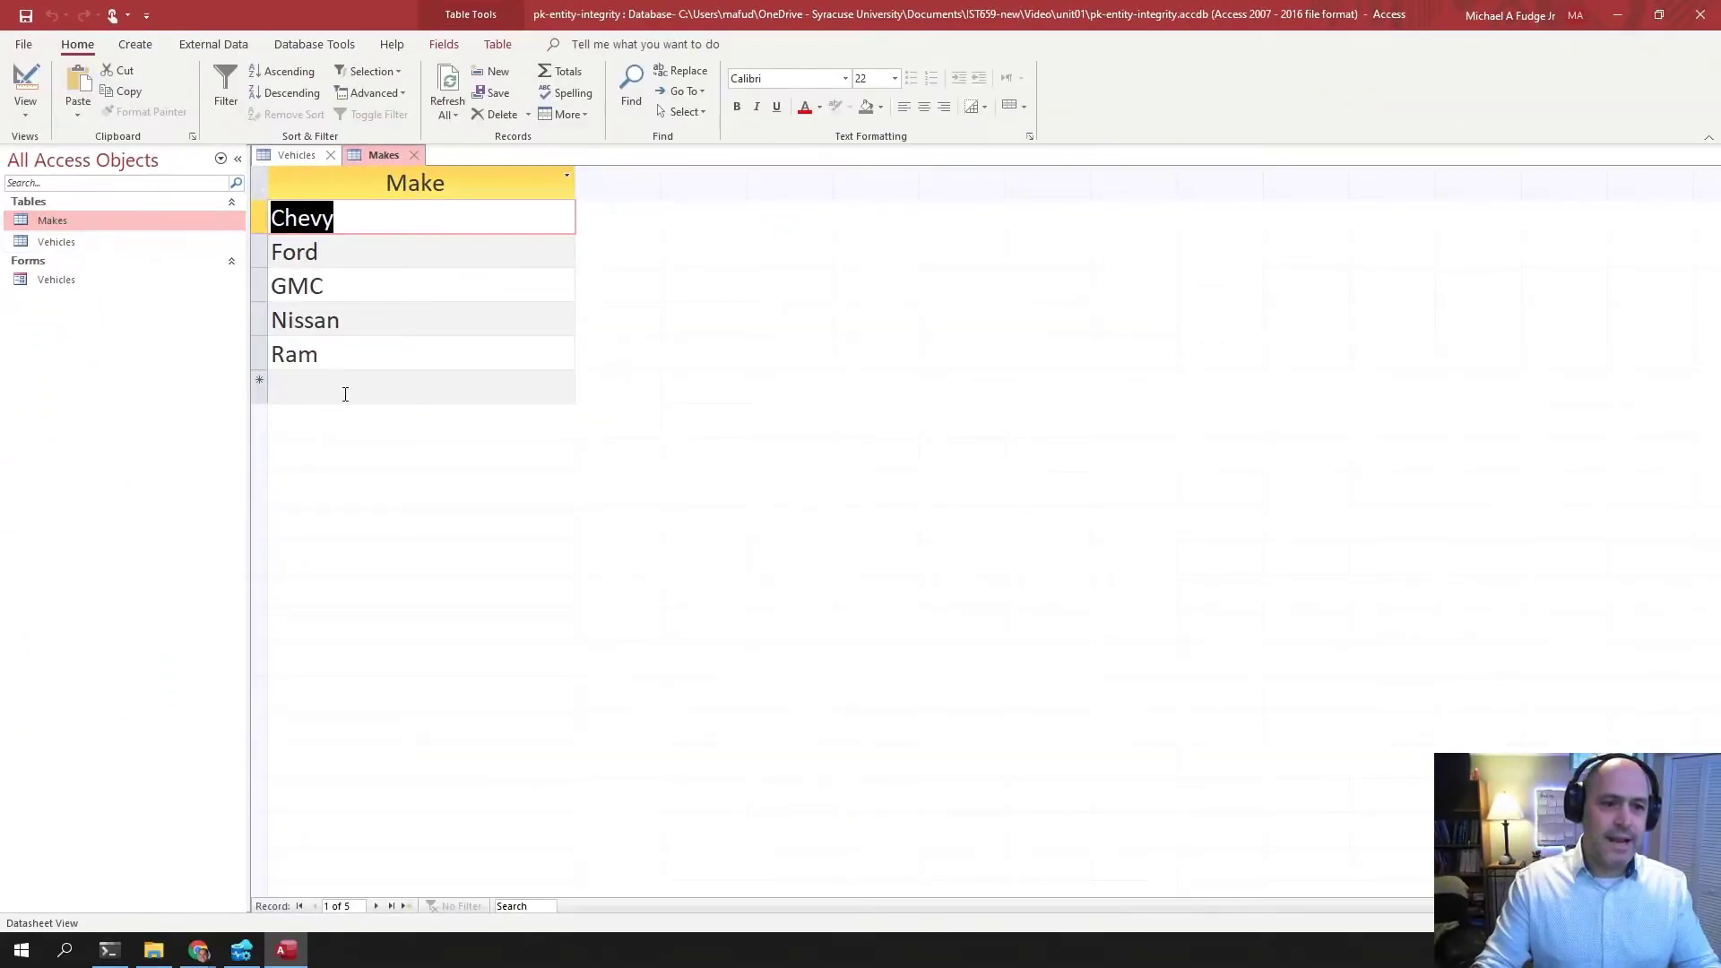
# Step: Enter a duplicate 'Ram' make and dismiss the duplicate-value error
pyautogui.click(345, 395)
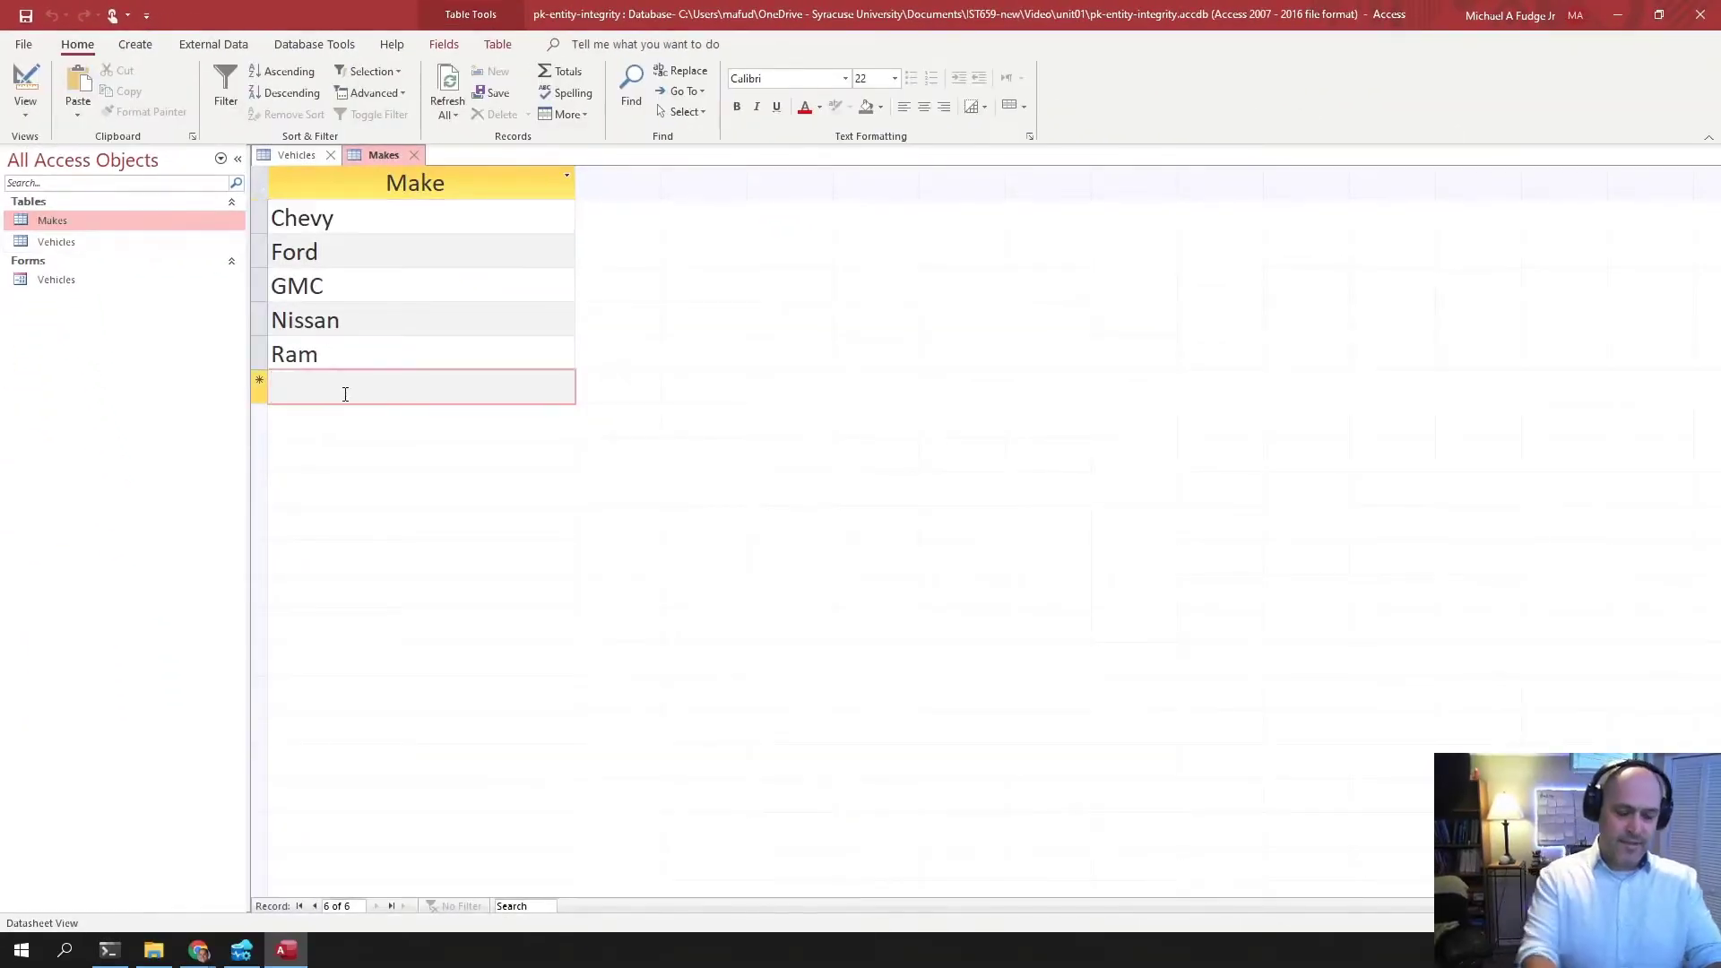
pyautogui.write('Ram')
pyautogui.press('Return')
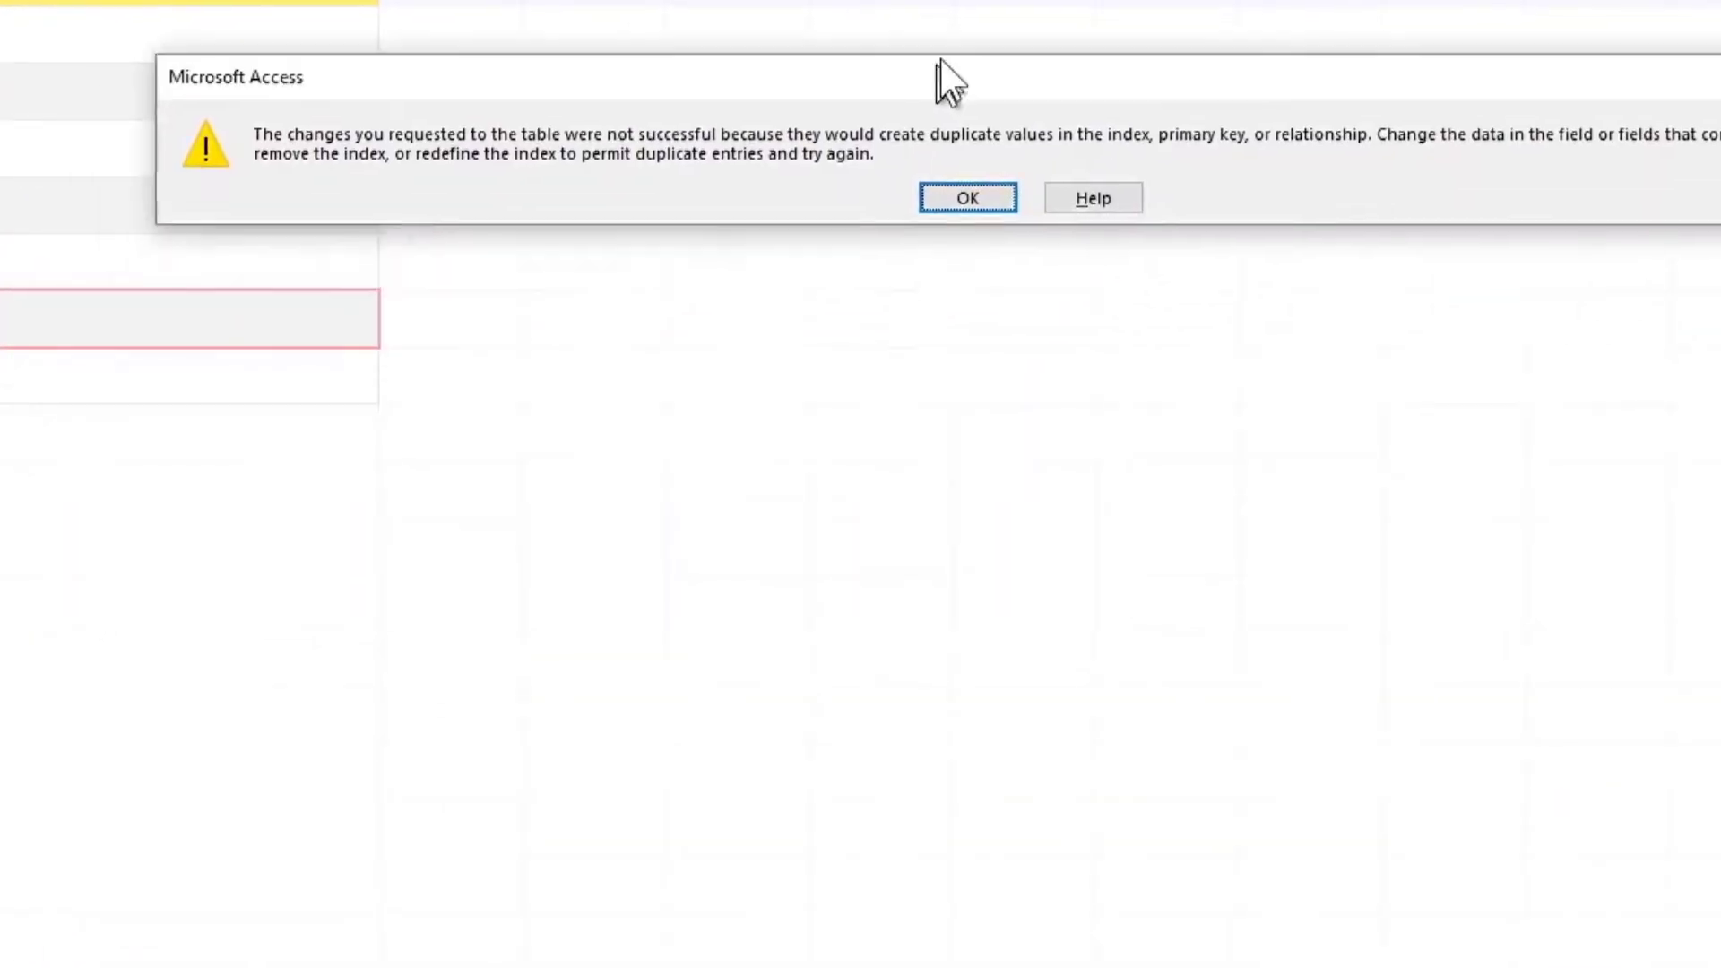
pyautogui.moveTo(938, 59); pyautogui.dragTo(1043, 71)
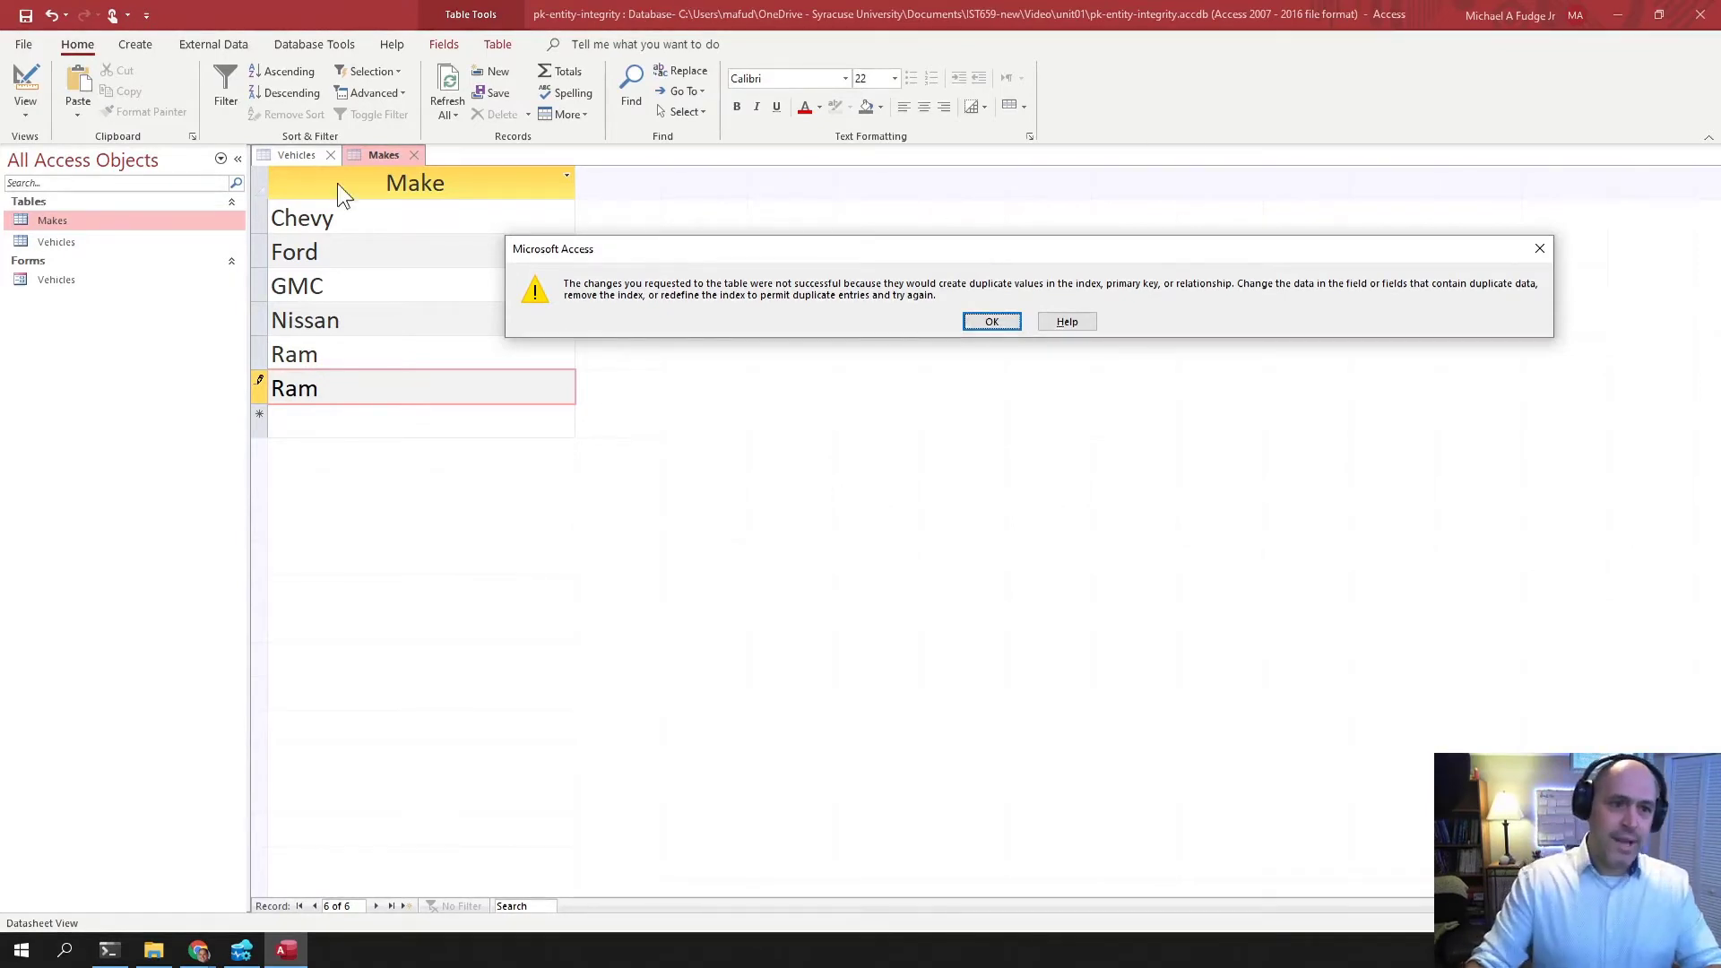
pyautogui.click(986, 325)
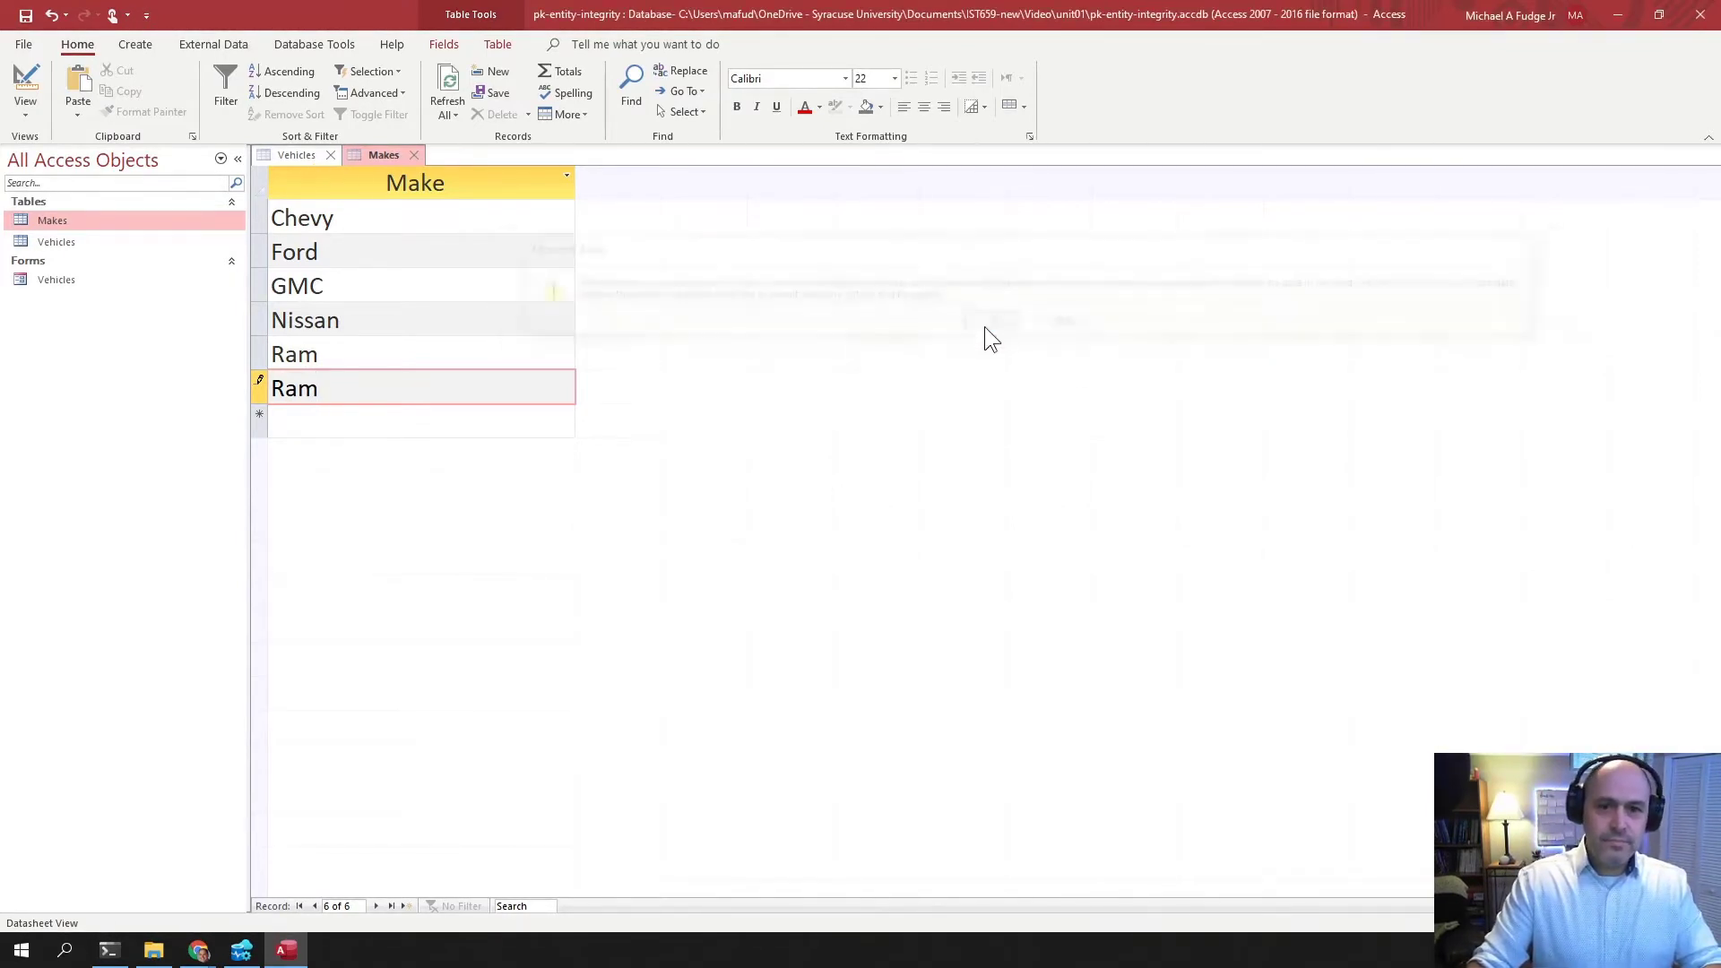
# Step: Check the duplicate F-250 rows in the Vehicles table
pyautogui.click(315, 154)
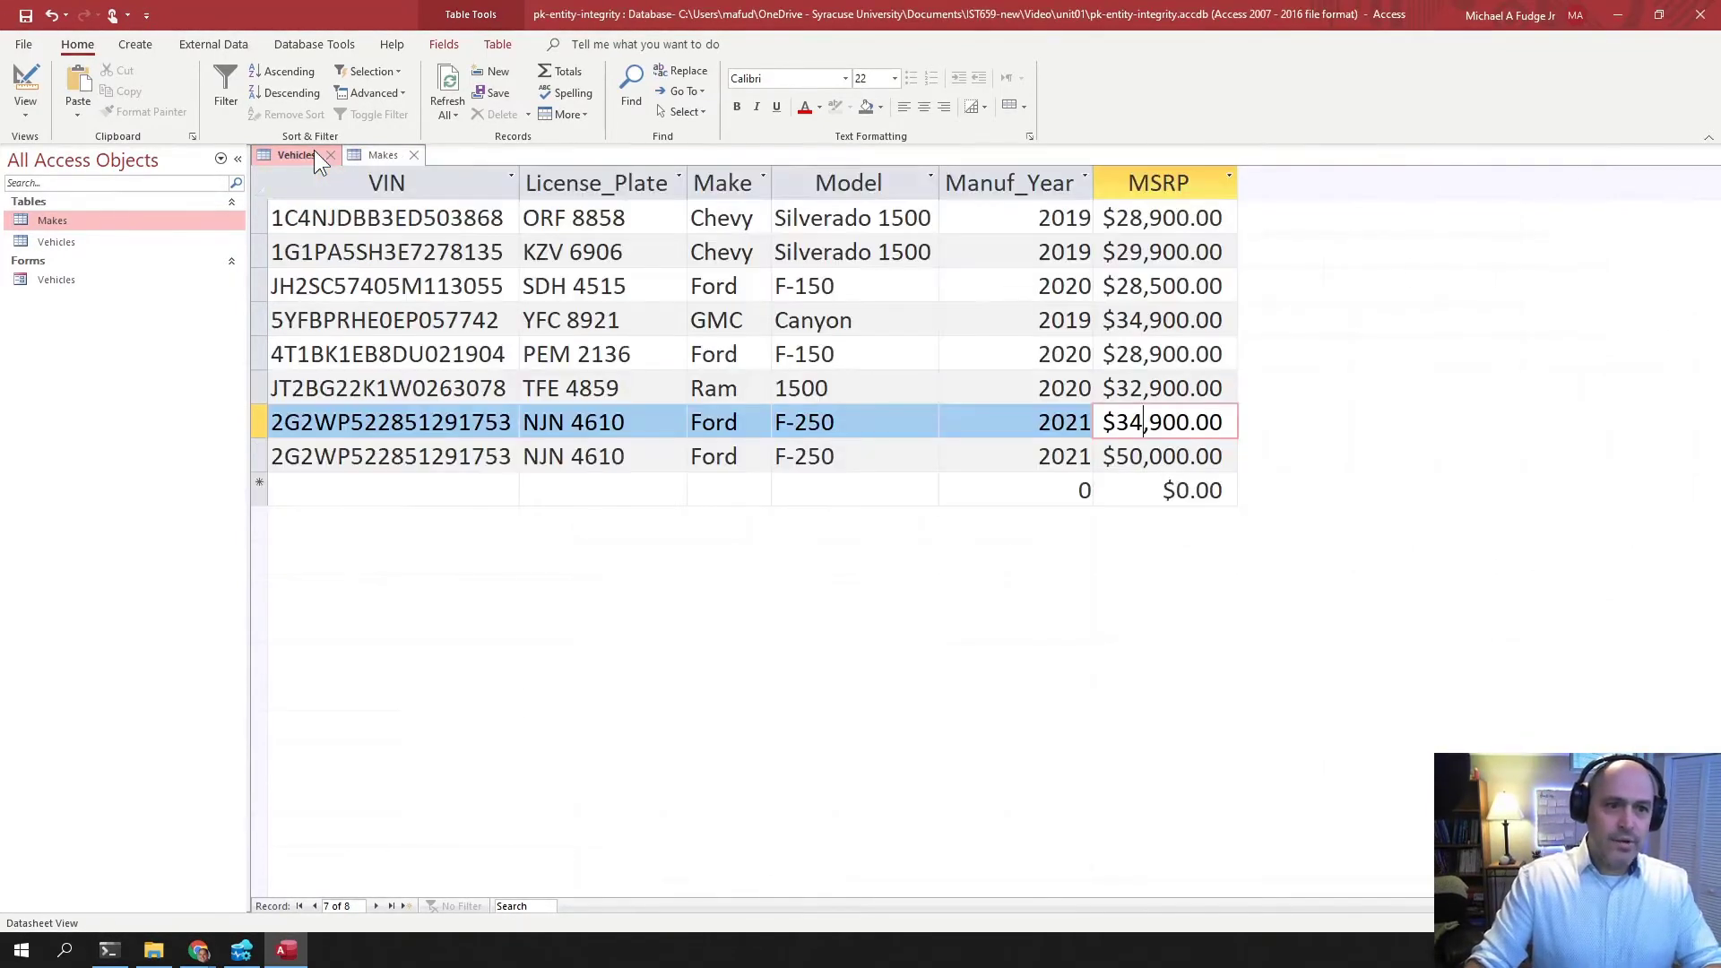
pyautogui.click(437, 456)
pyautogui.click(423, 422)
pyautogui.click(431, 457)
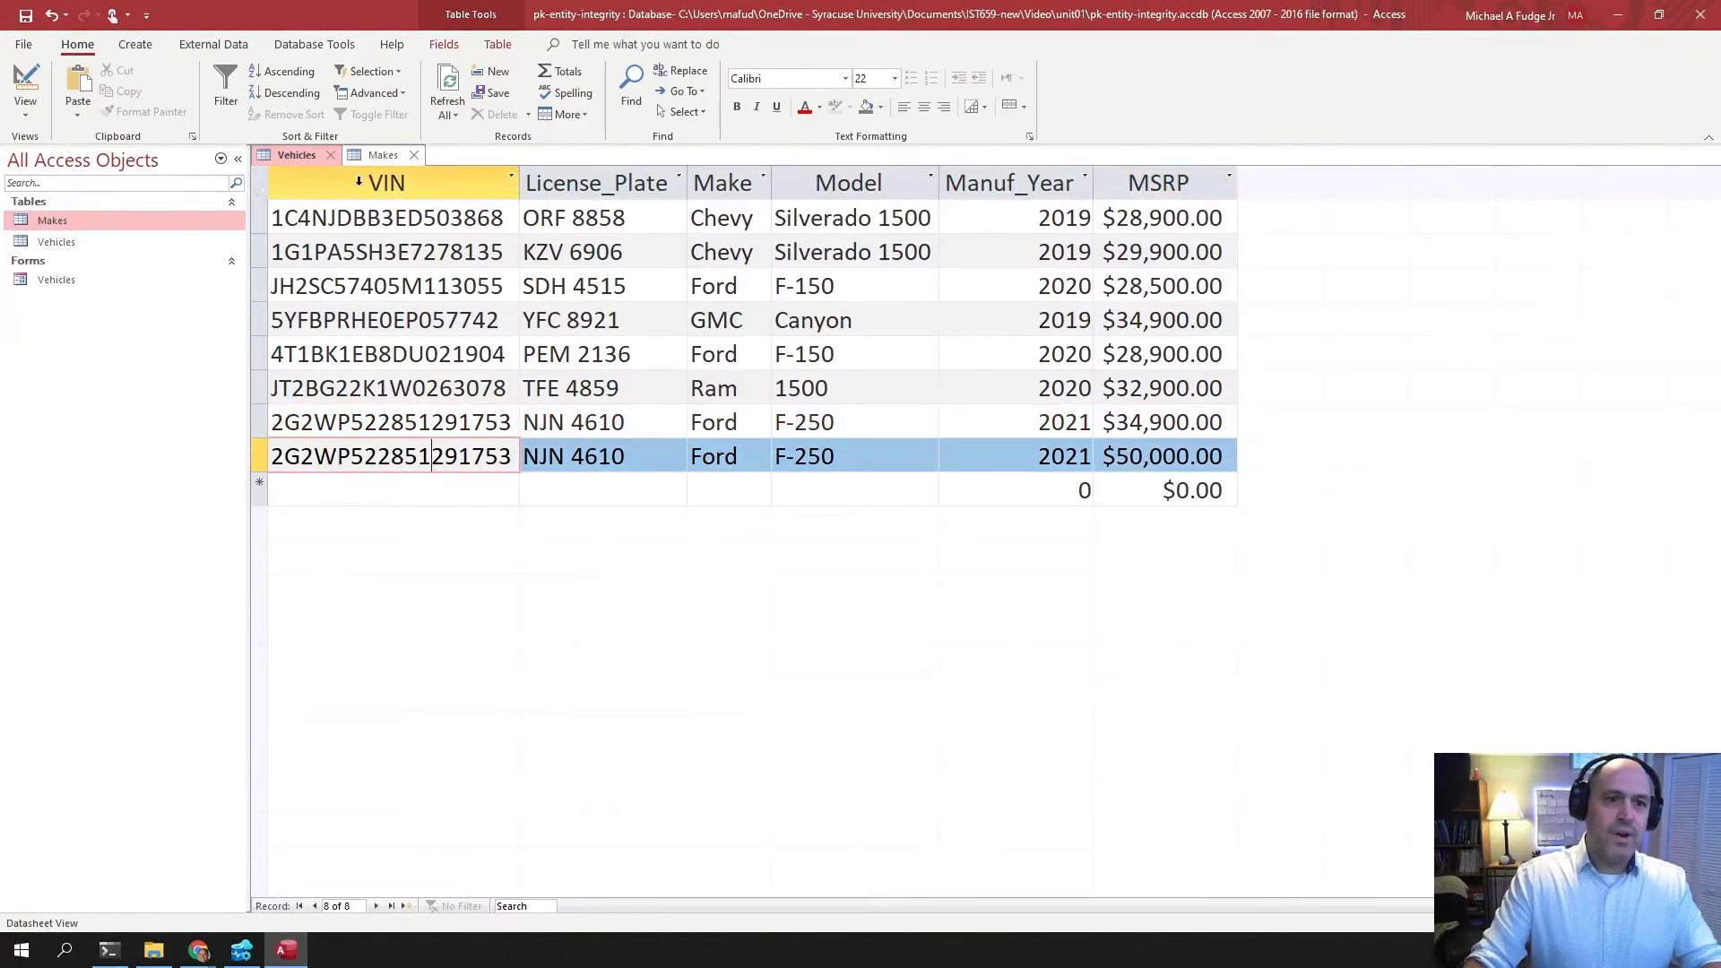
# Step: Retry saving the Ram record, dismiss the duplicate-key error and cancel the entry
pyautogui.click(382, 158)
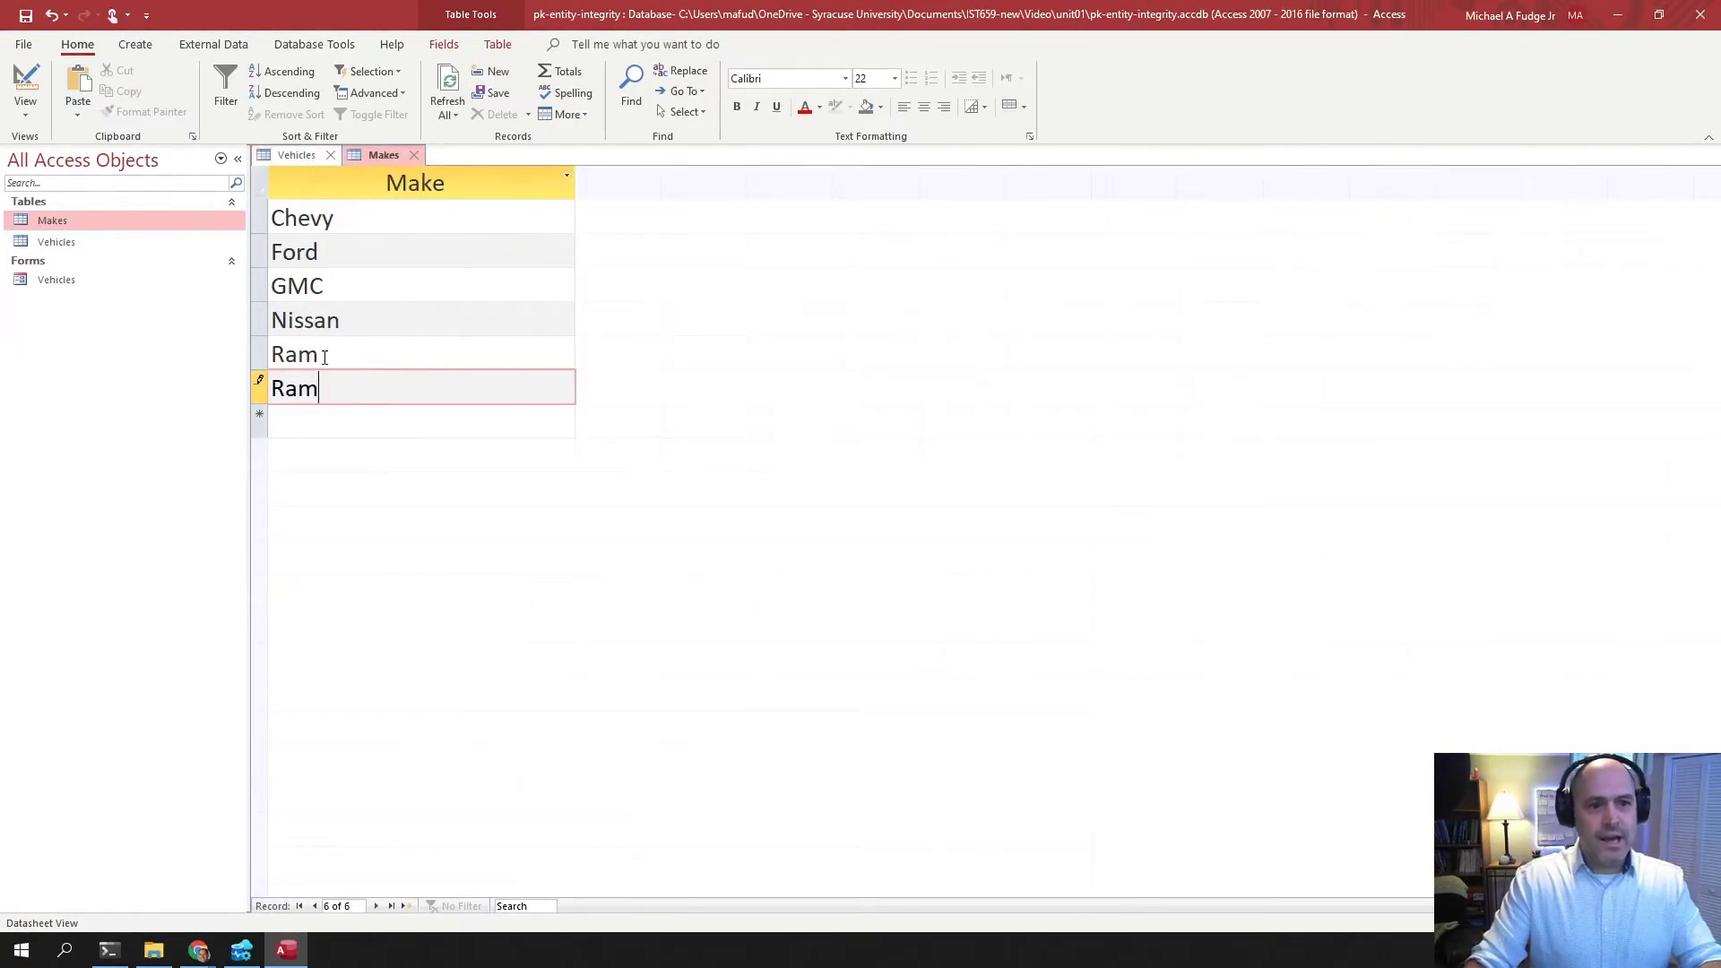
pyautogui.press('Return')
pyautogui.click(831, 527)
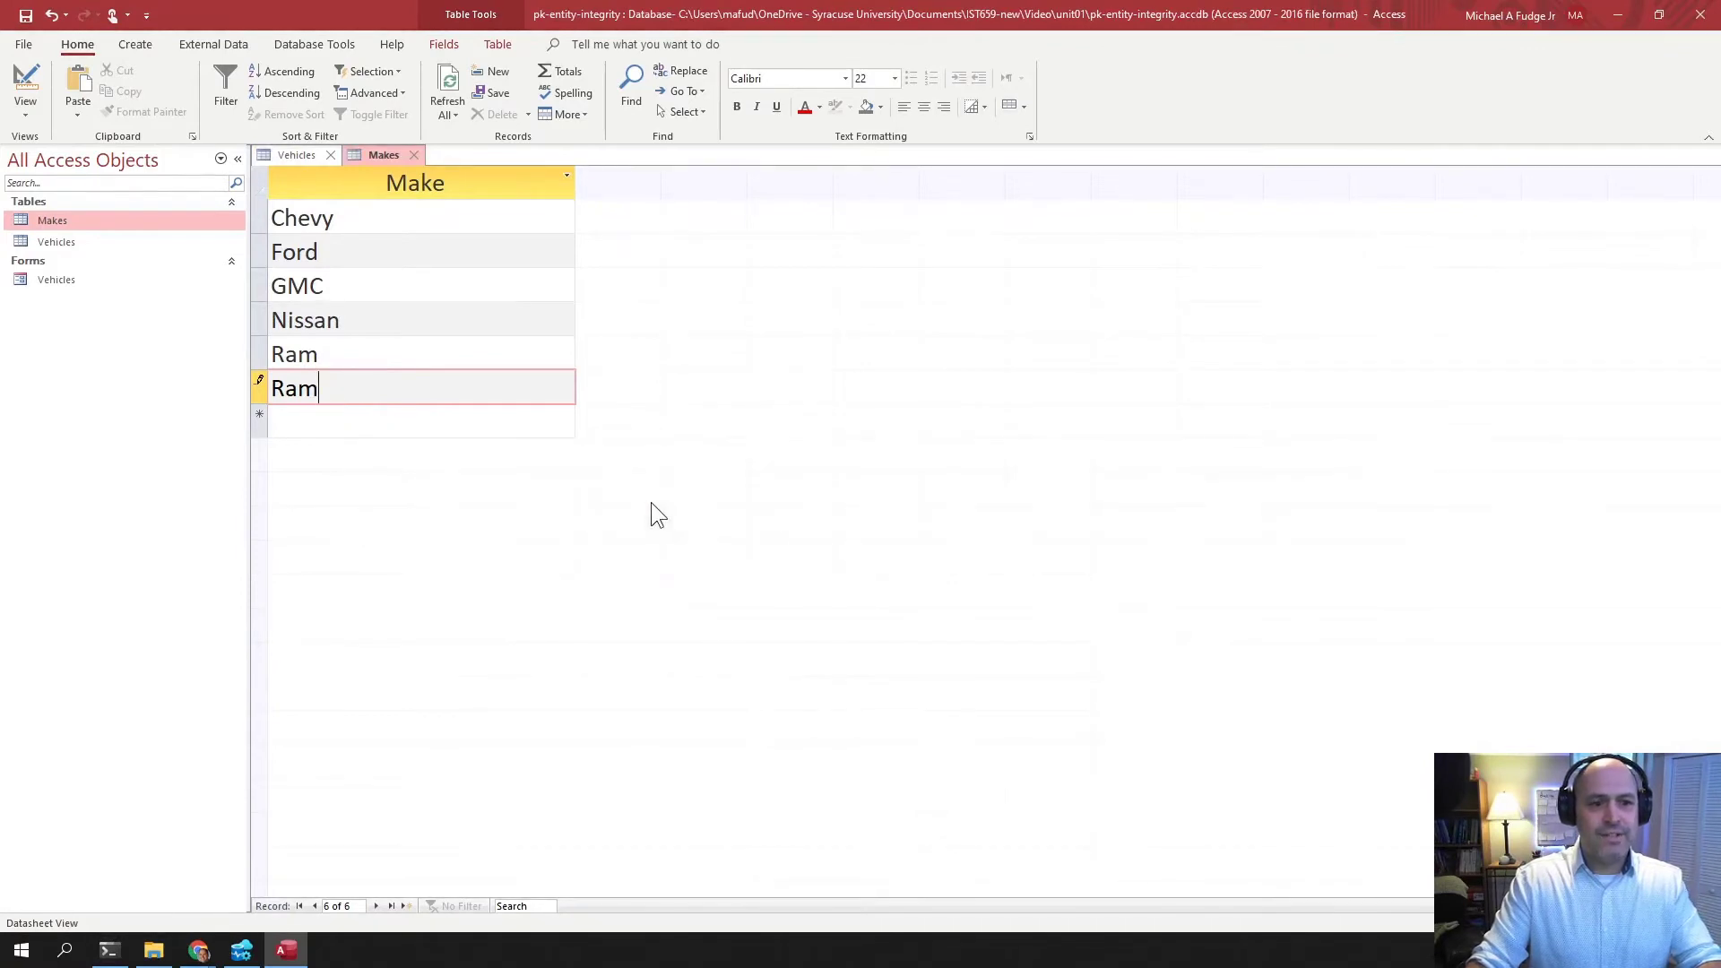
pyautogui.press('Escape')
# Step: Try adding a duplicate GMC make, then discard it after Access rejects it
pyautogui.click(395, 350)
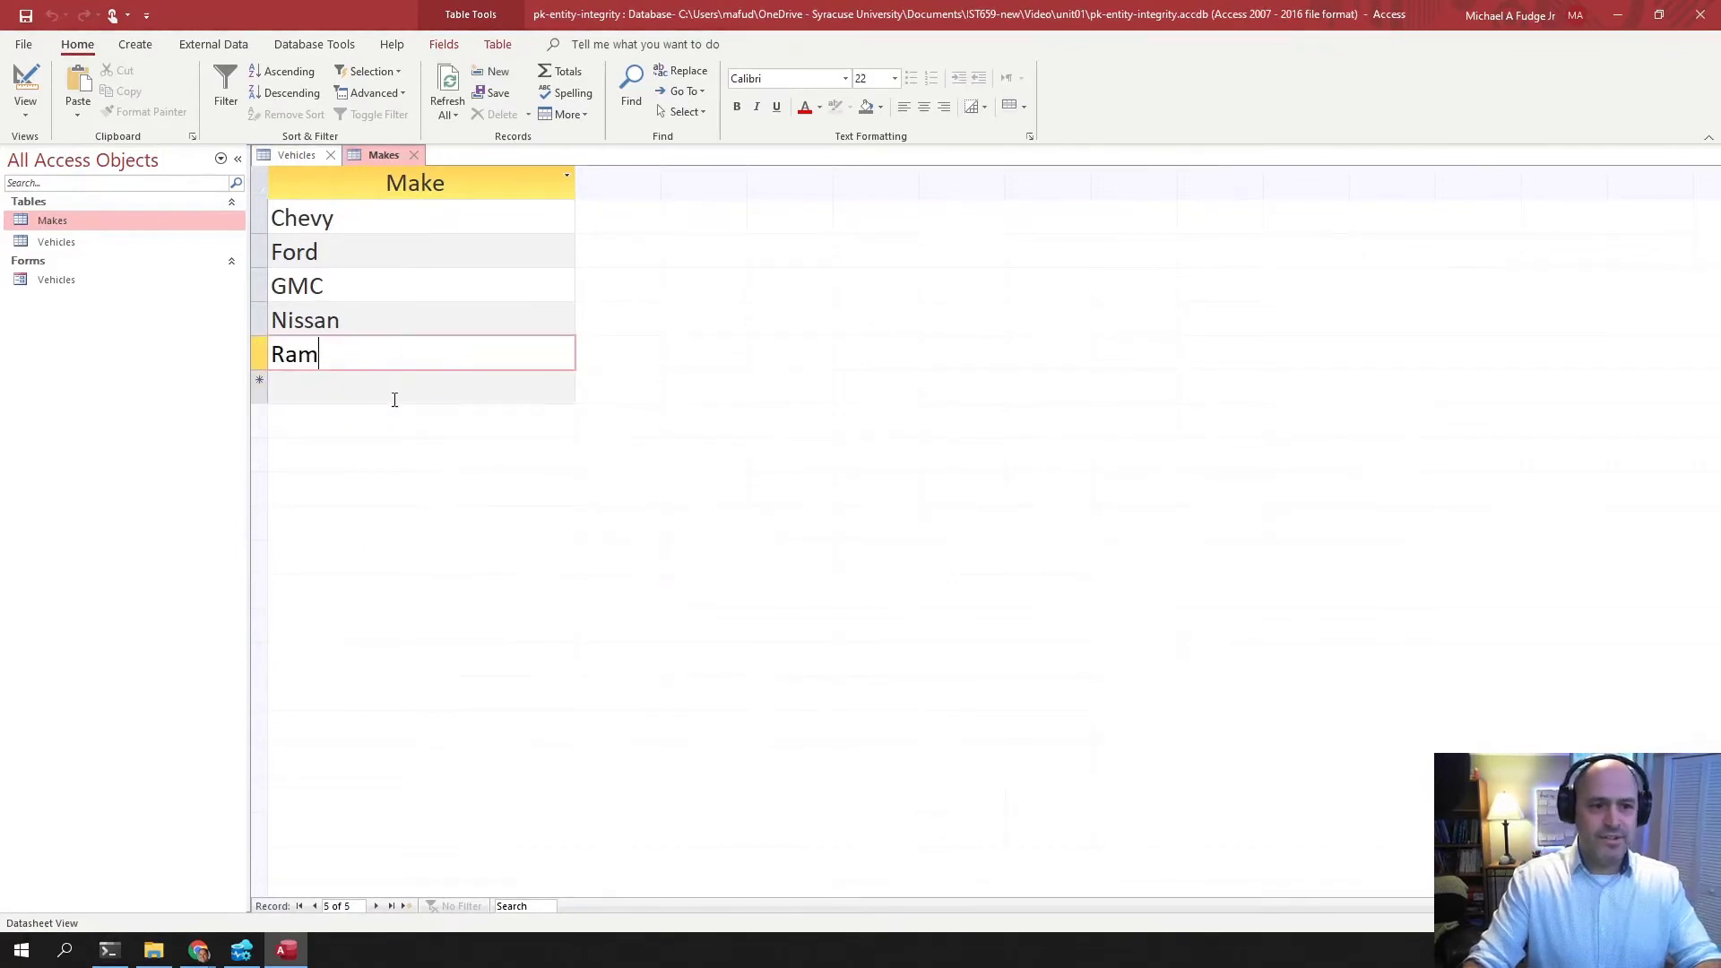
pyautogui.click(391, 390)
pyautogui.write('GMC')
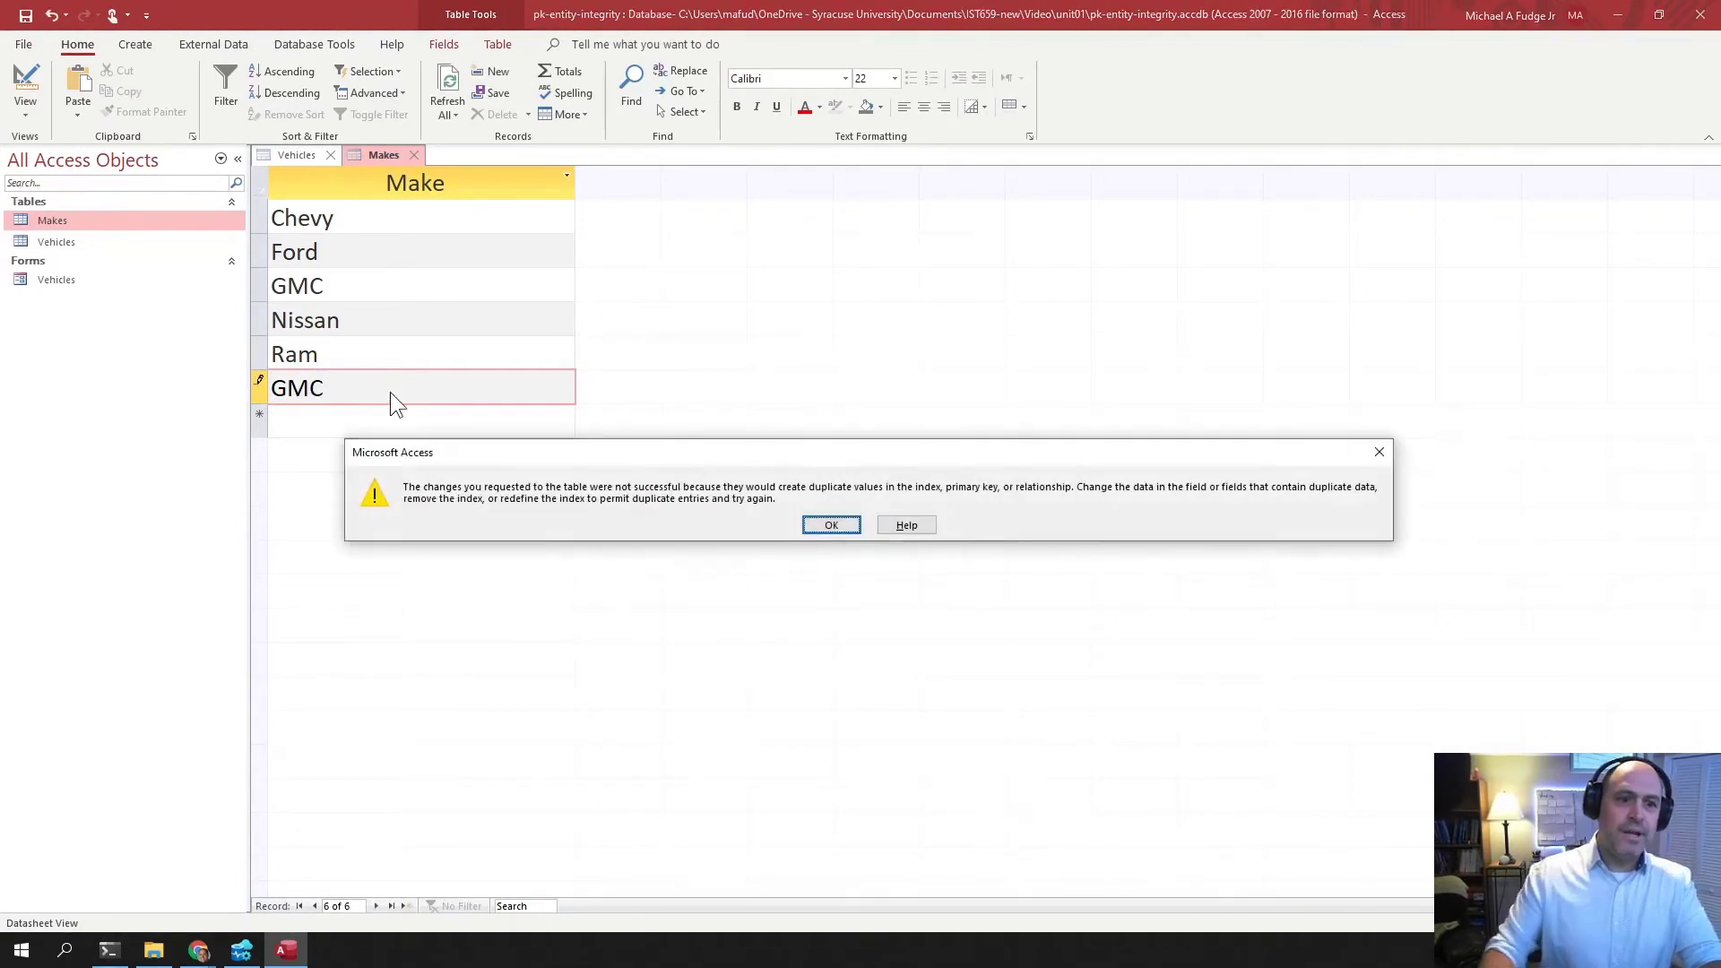
pyautogui.press('Return')
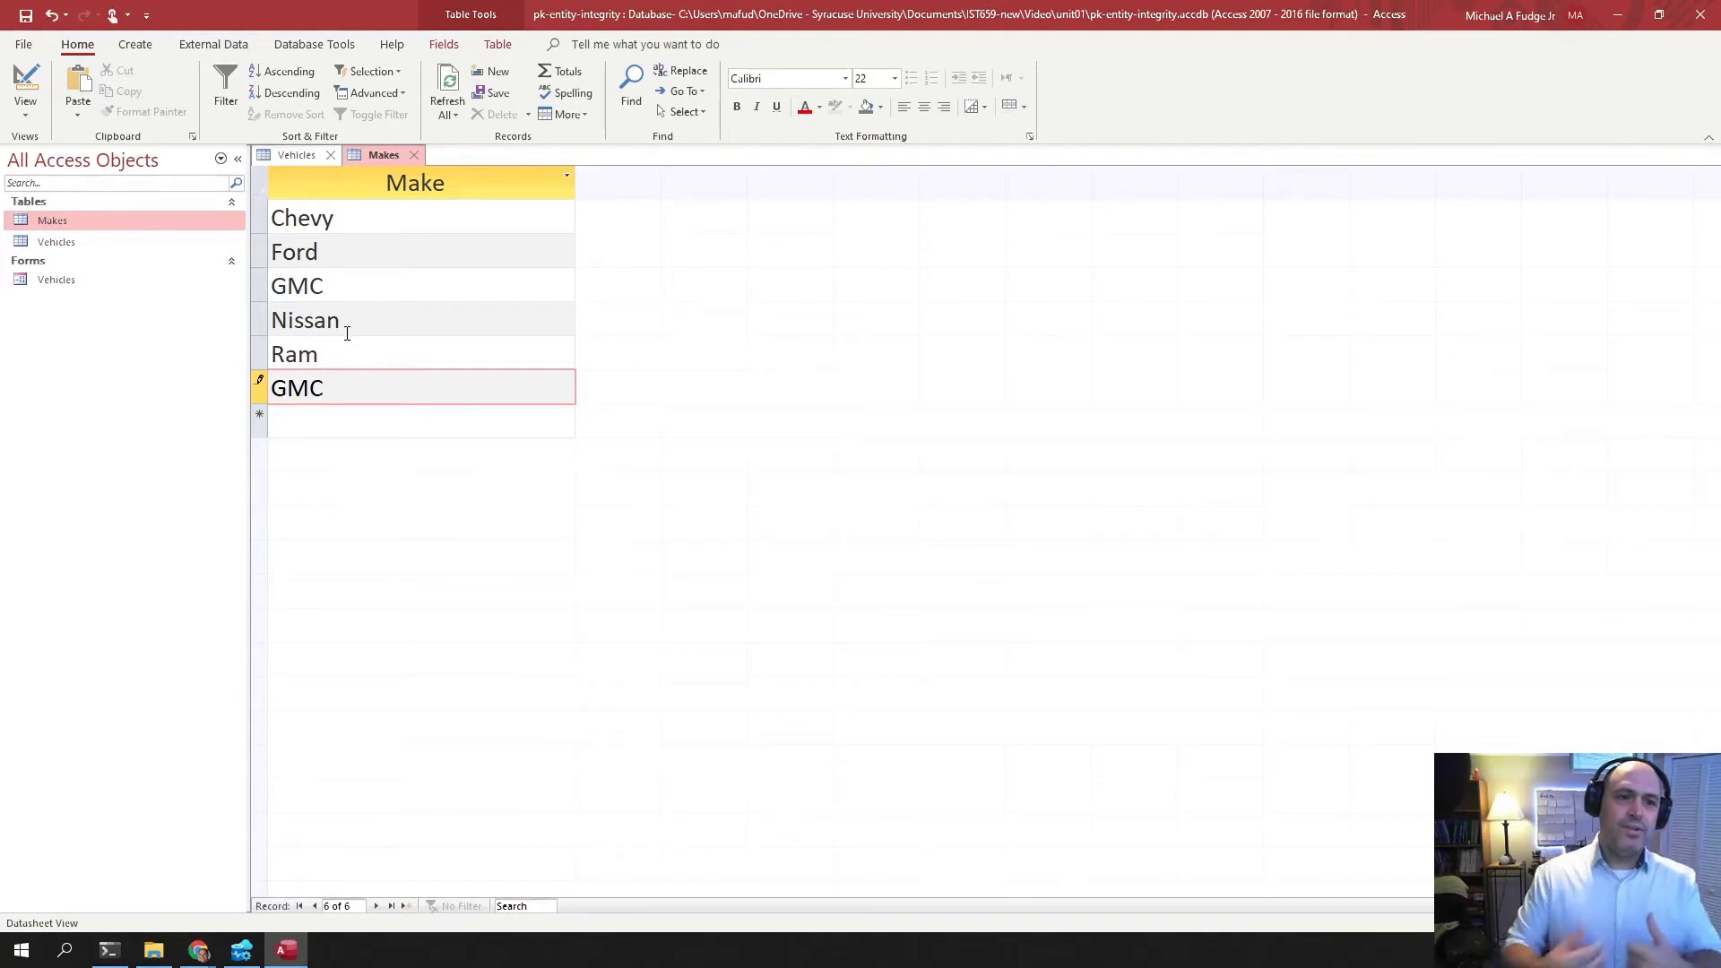
pyautogui.press('Escape')
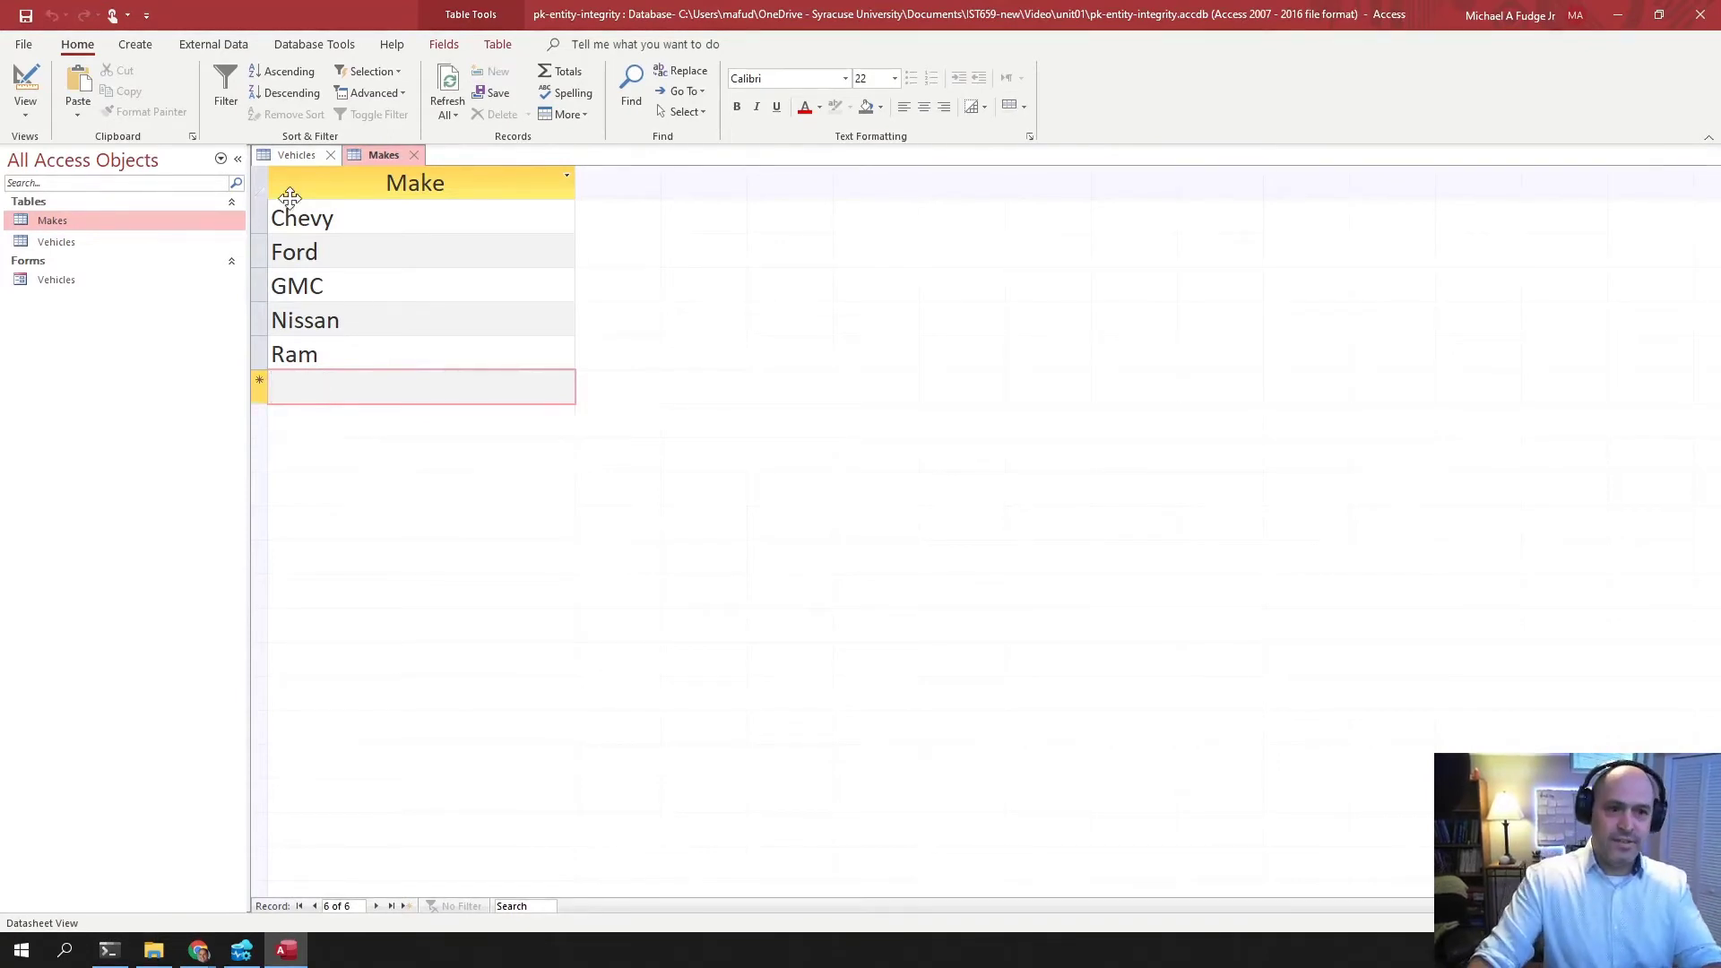
# Step: Return to the Vehicles table and inspect the two F-250 rows' VINs
pyautogui.doubleClick(54, 243)
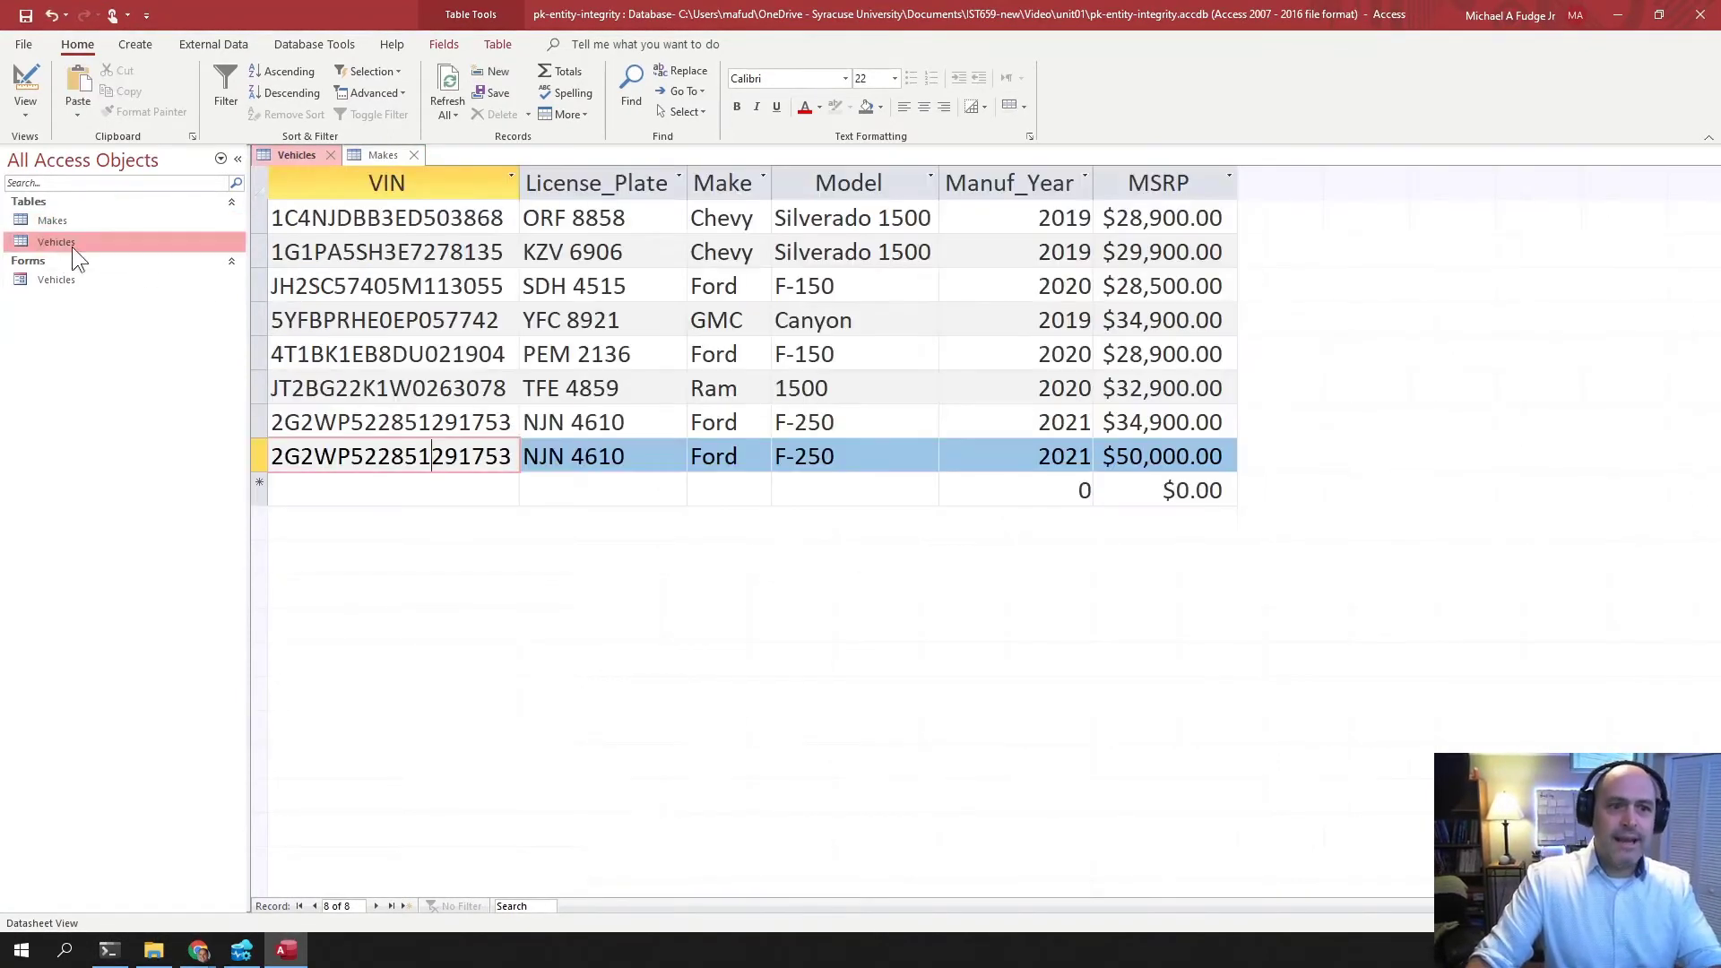
pyautogui.doubleClick(383, 399)
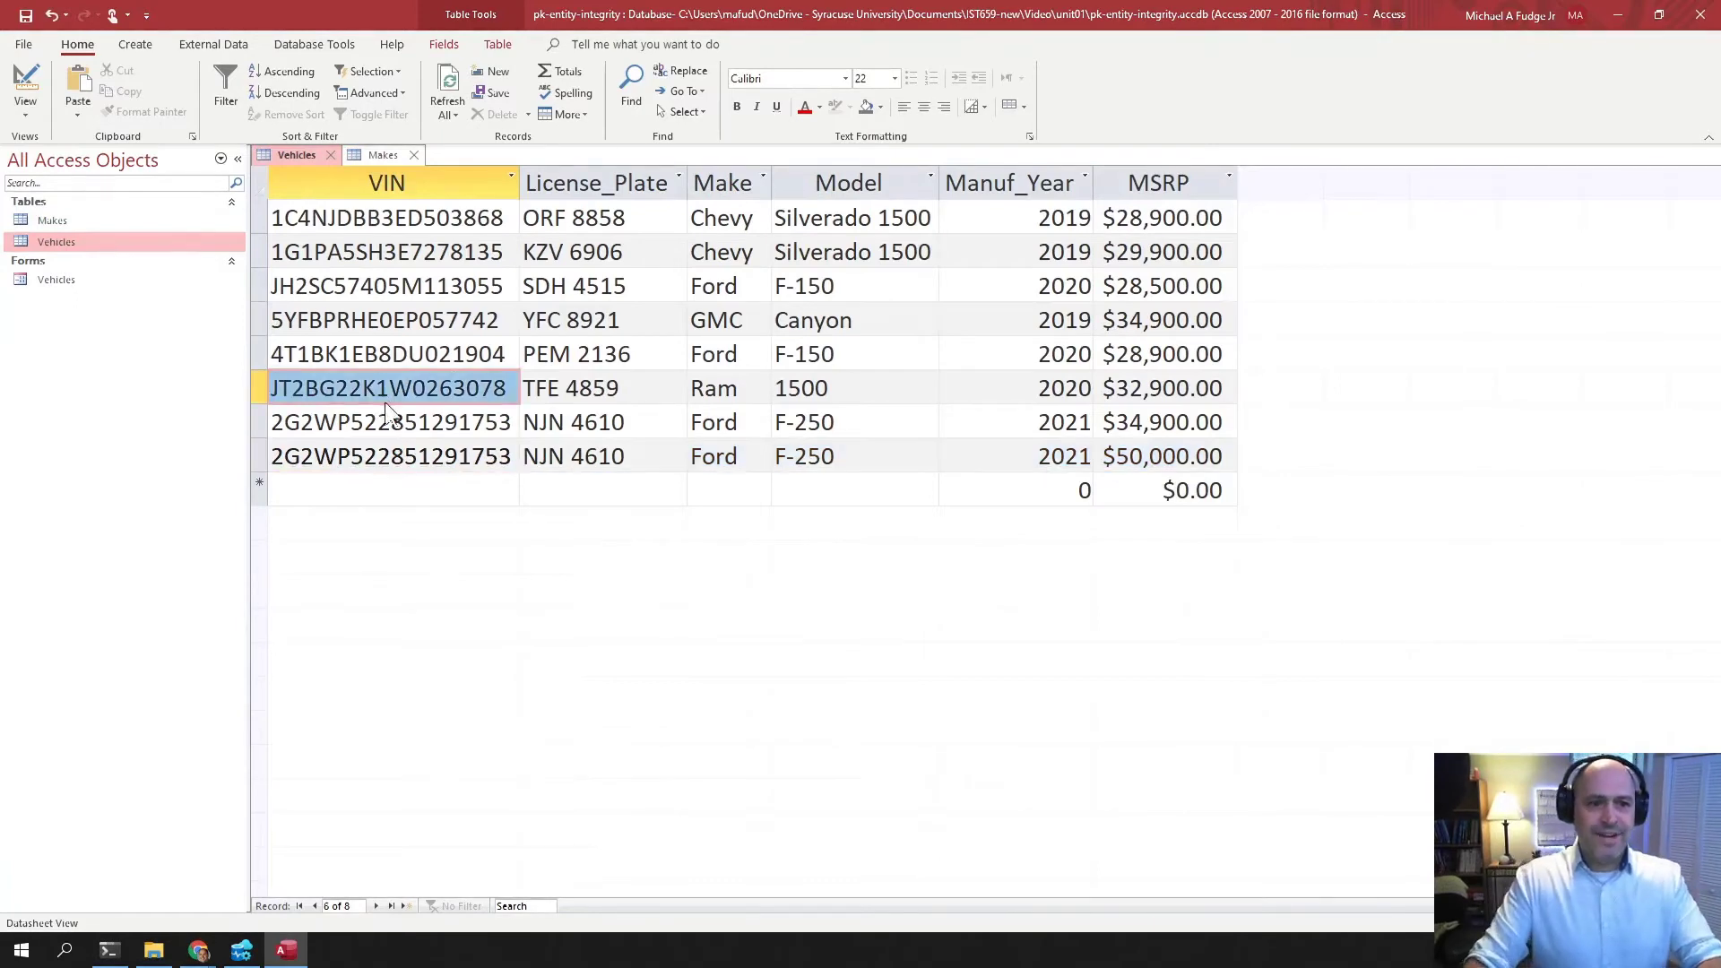
pyautogui.click(379, 452)
pyautogui.click(377, 421)
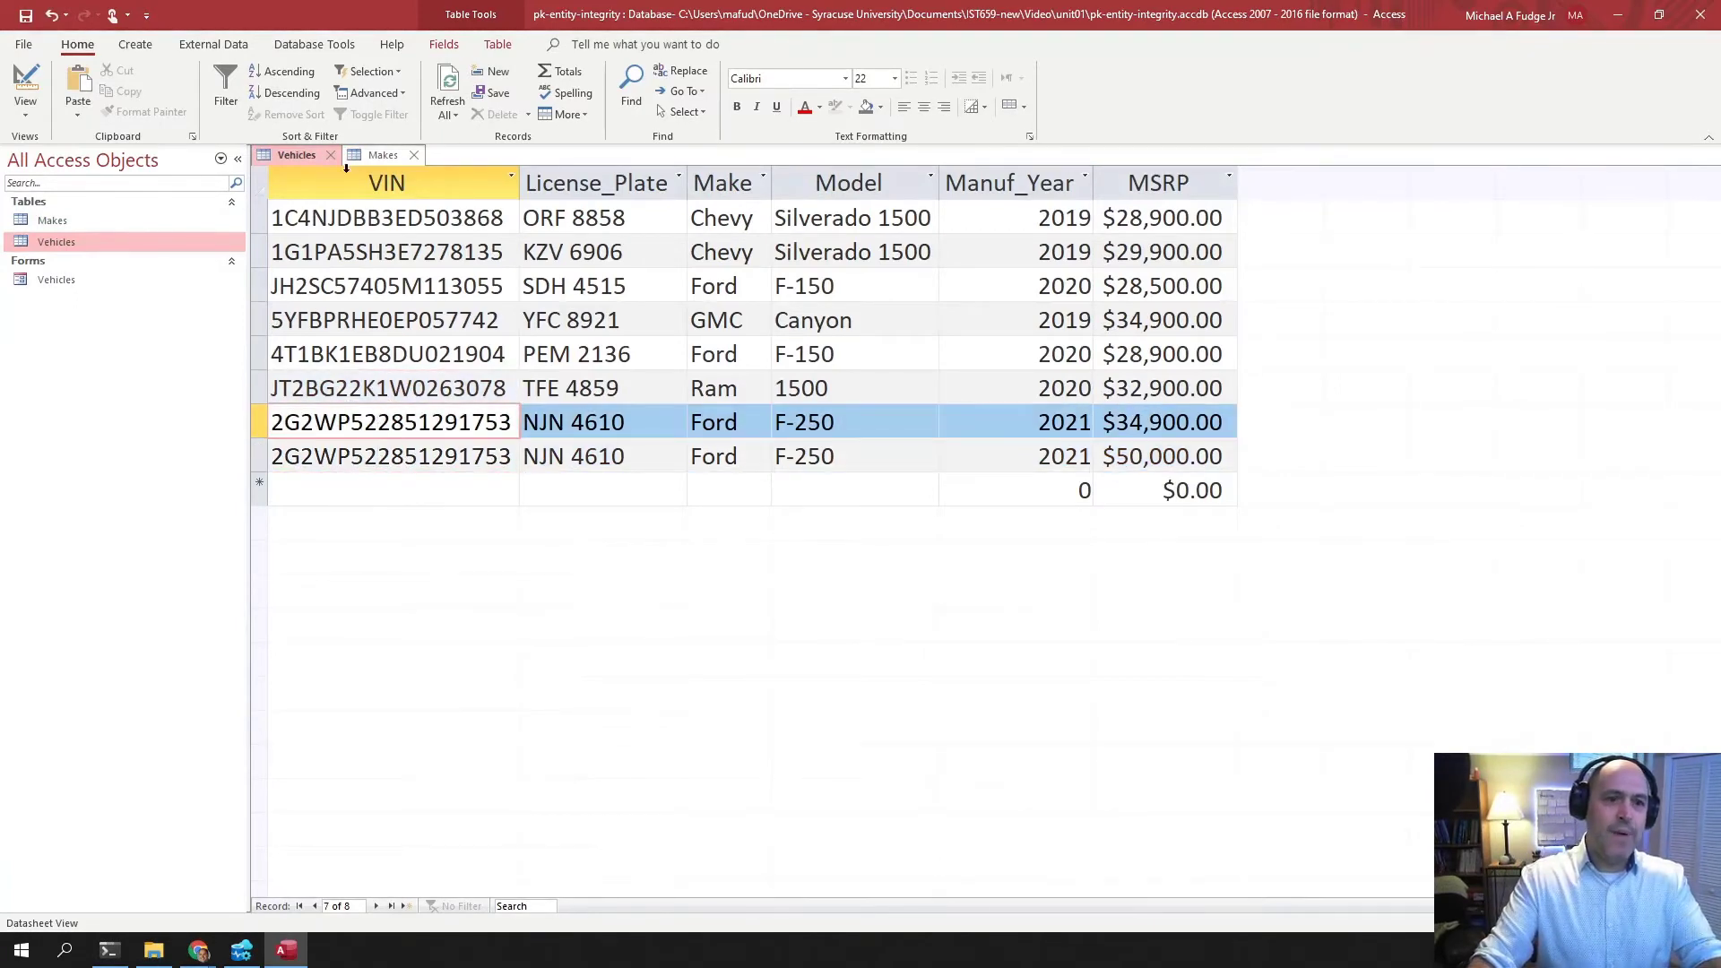
# Step: In Design View, make VIN the primary key and try saving, which fails on duplicate values
pyautogui.rightClick(289, 167)
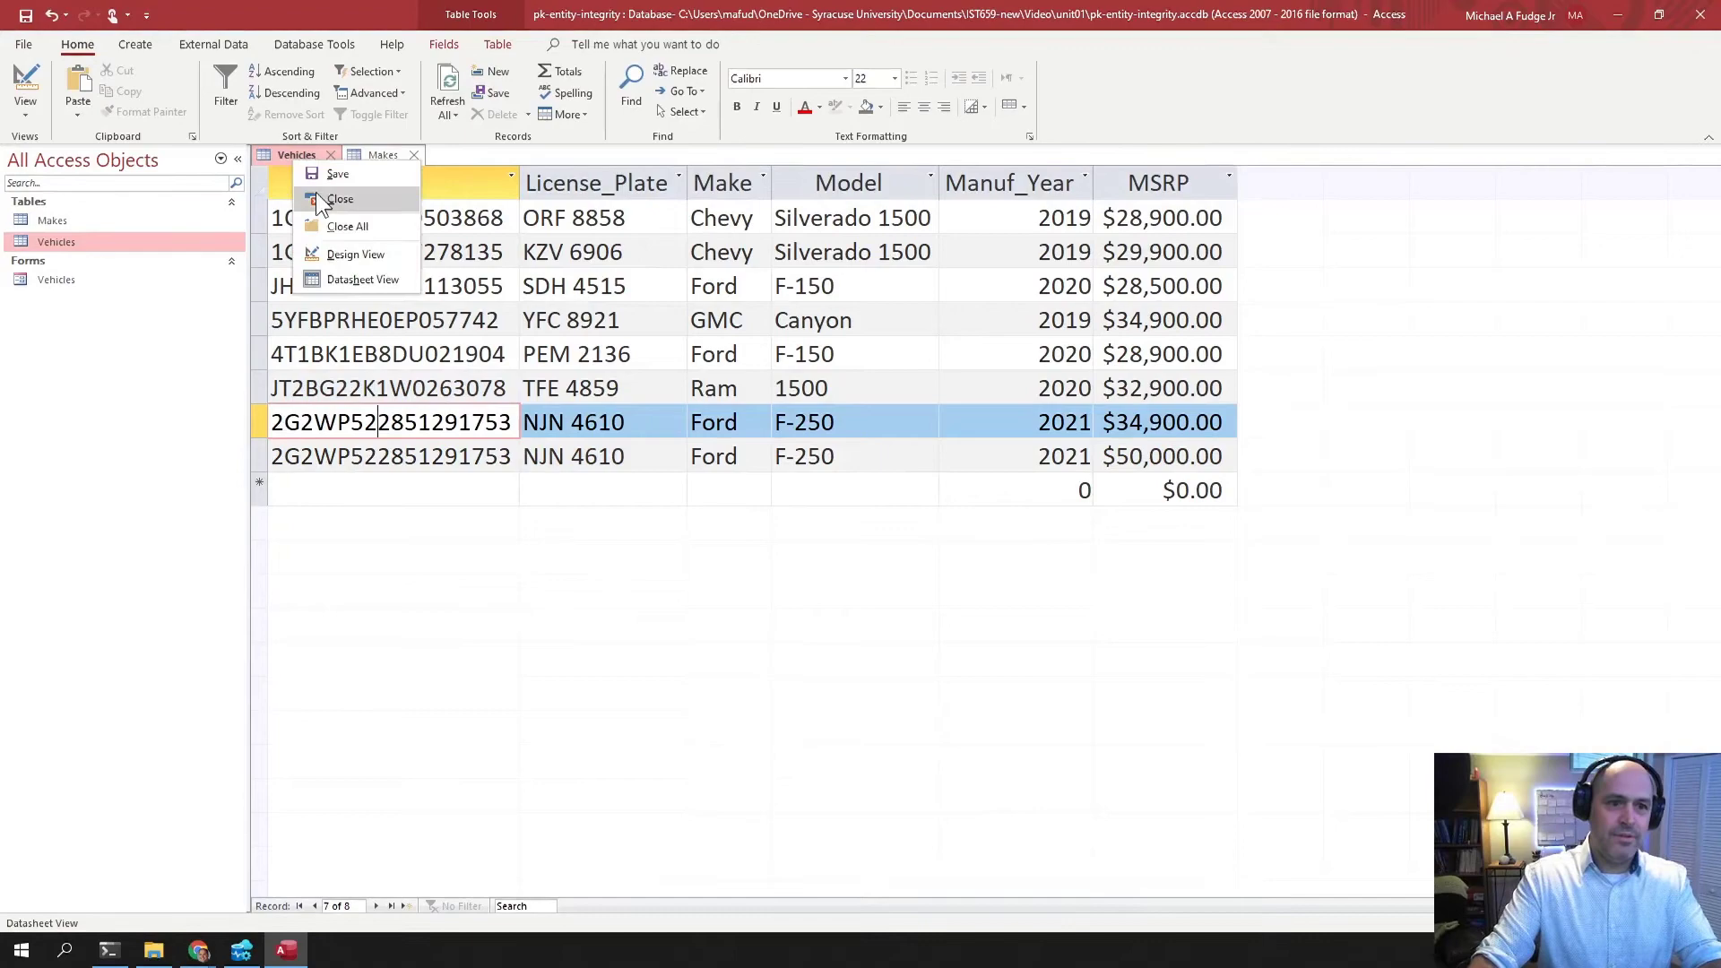
pyautogui.click(336, 251)
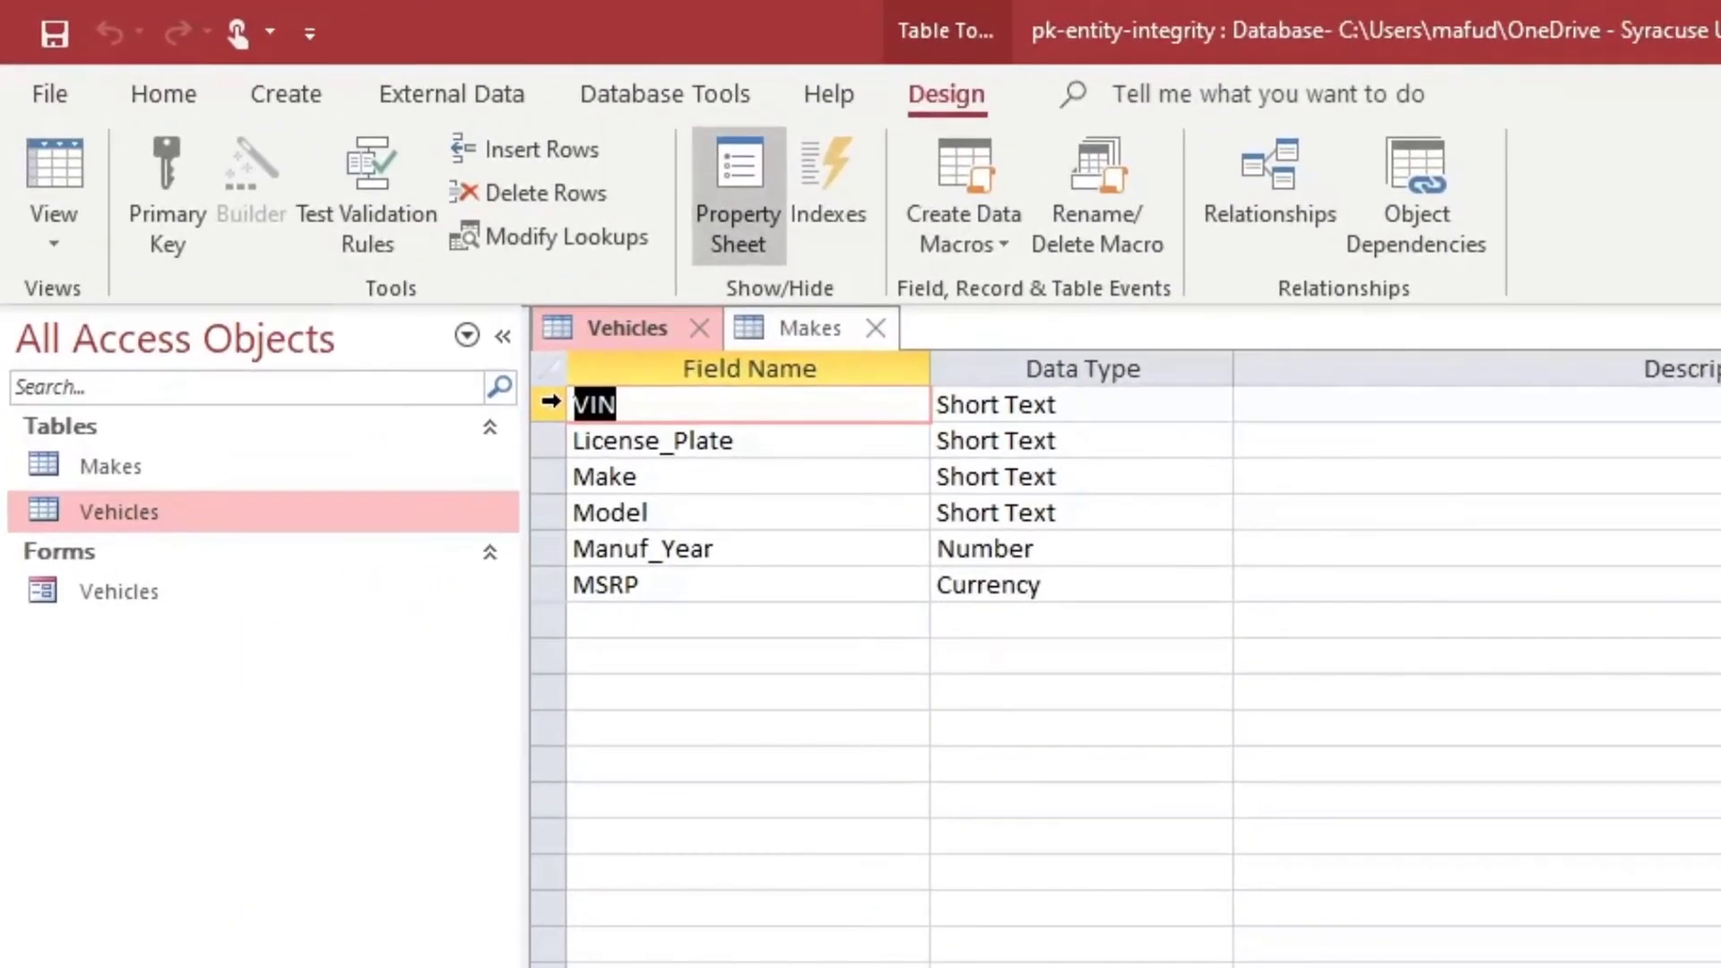
pyautogui.click(269, 198)
pyautogui.click(148, 240)
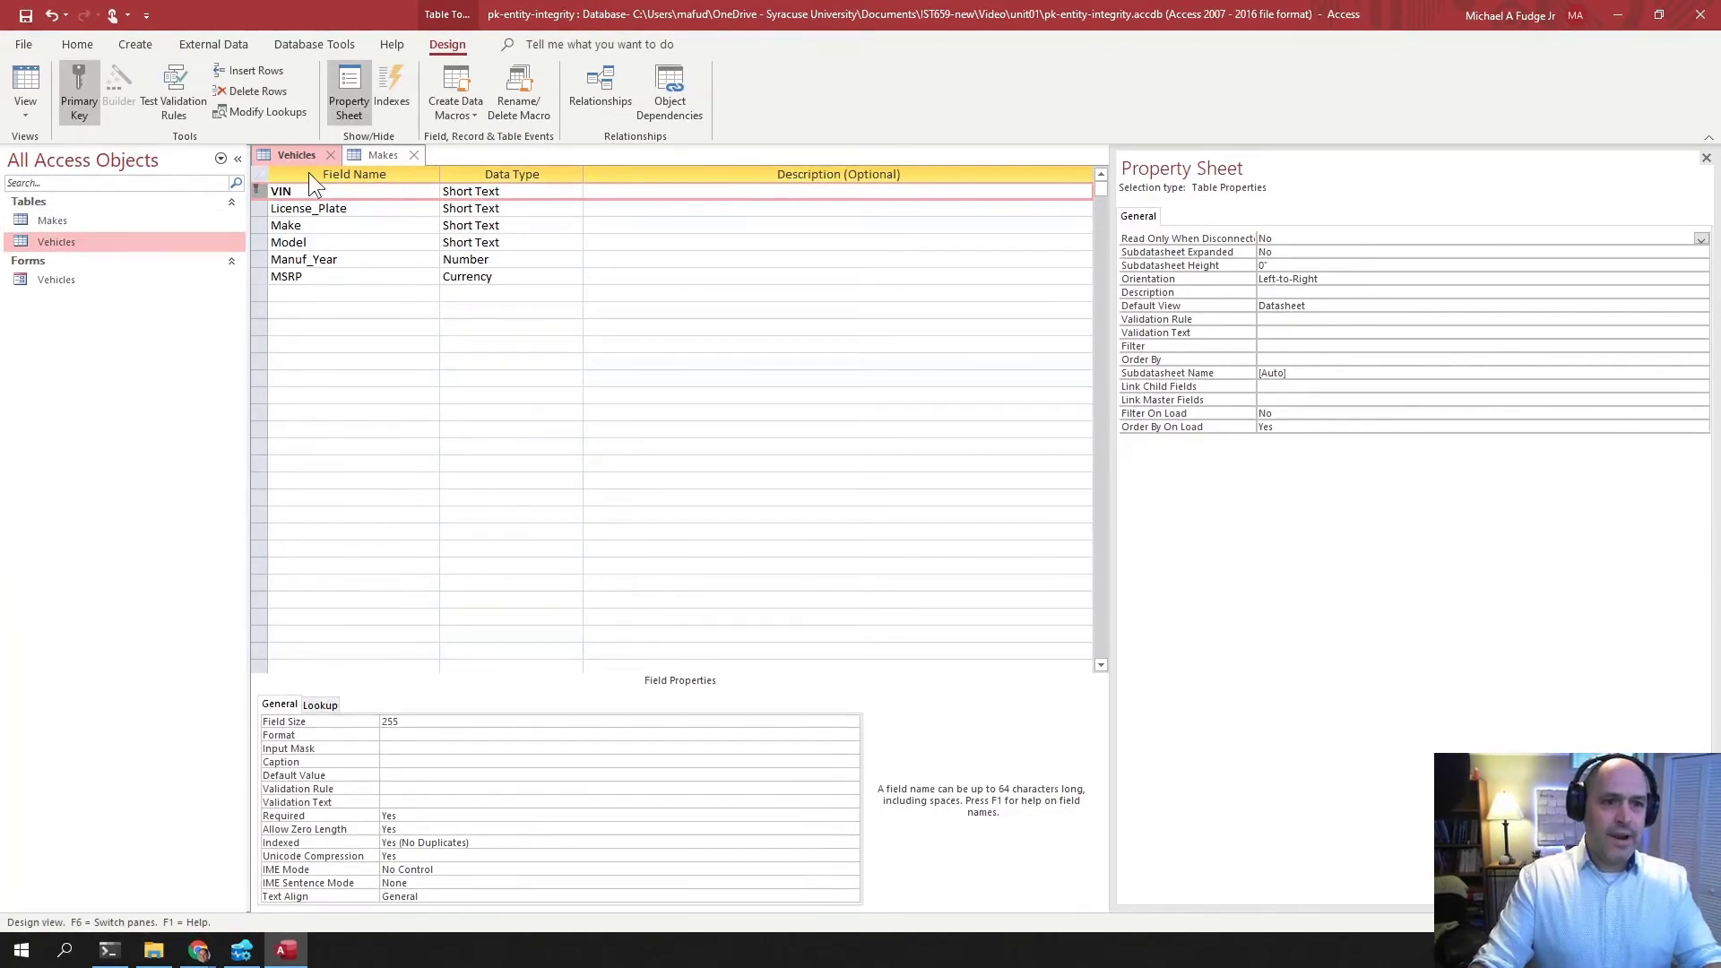
pyautogui.click(331, 155)
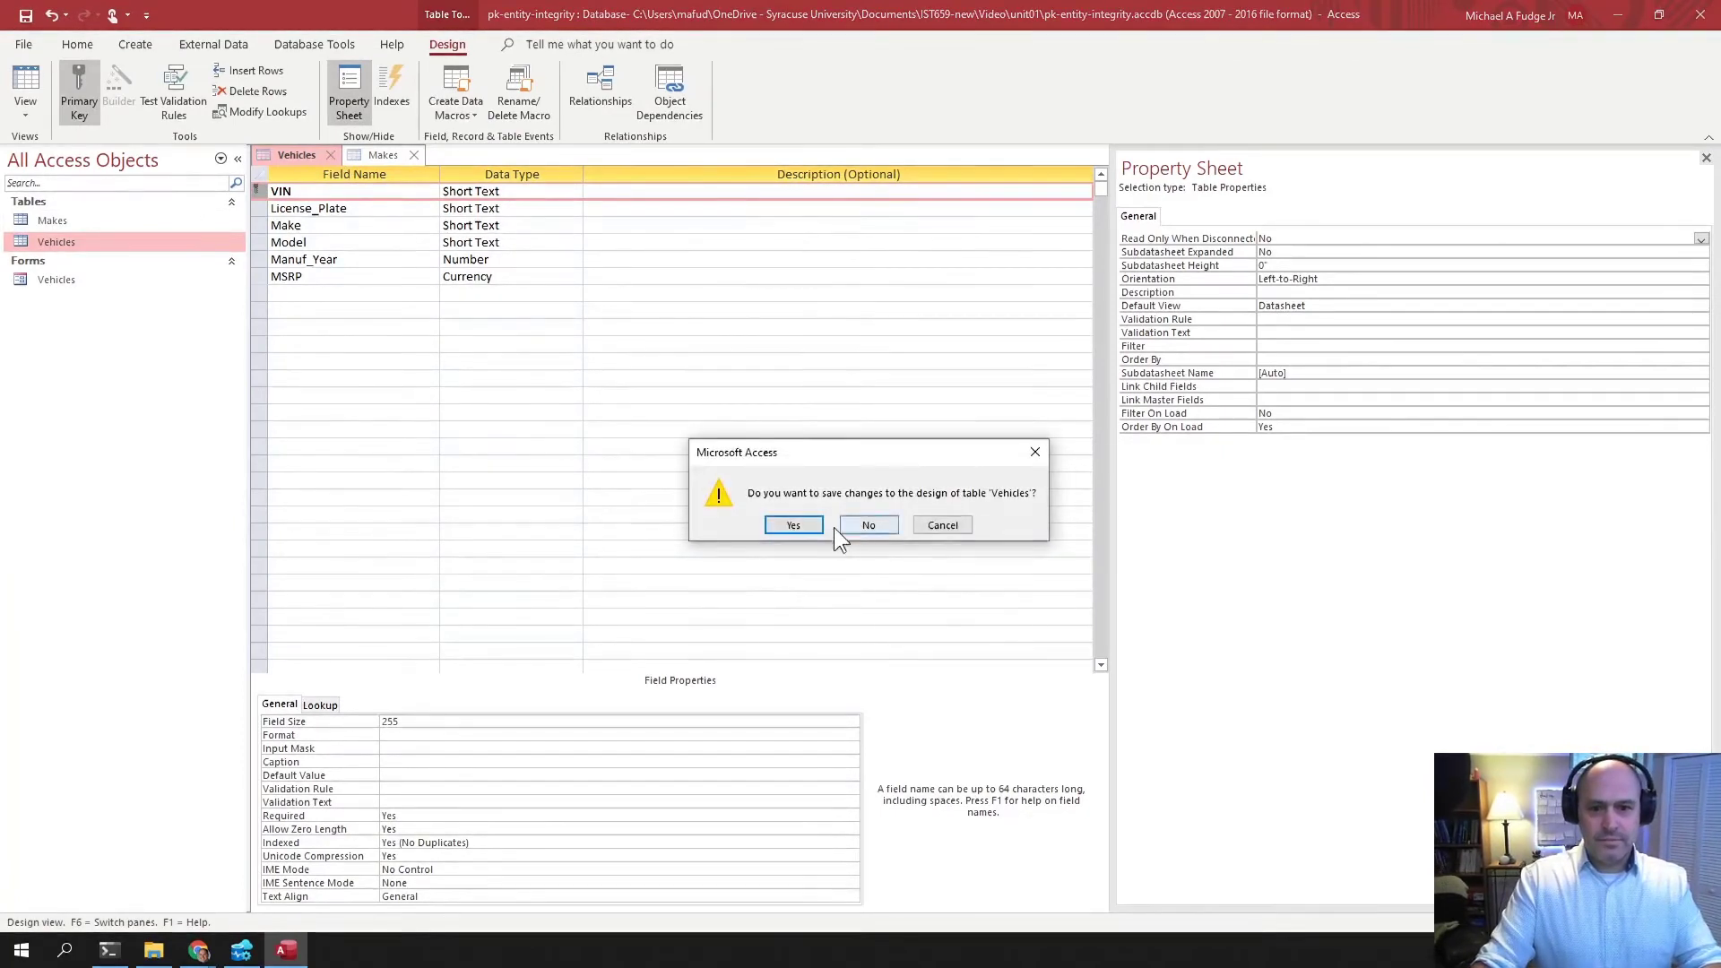
pyautogui.click(797, 523)
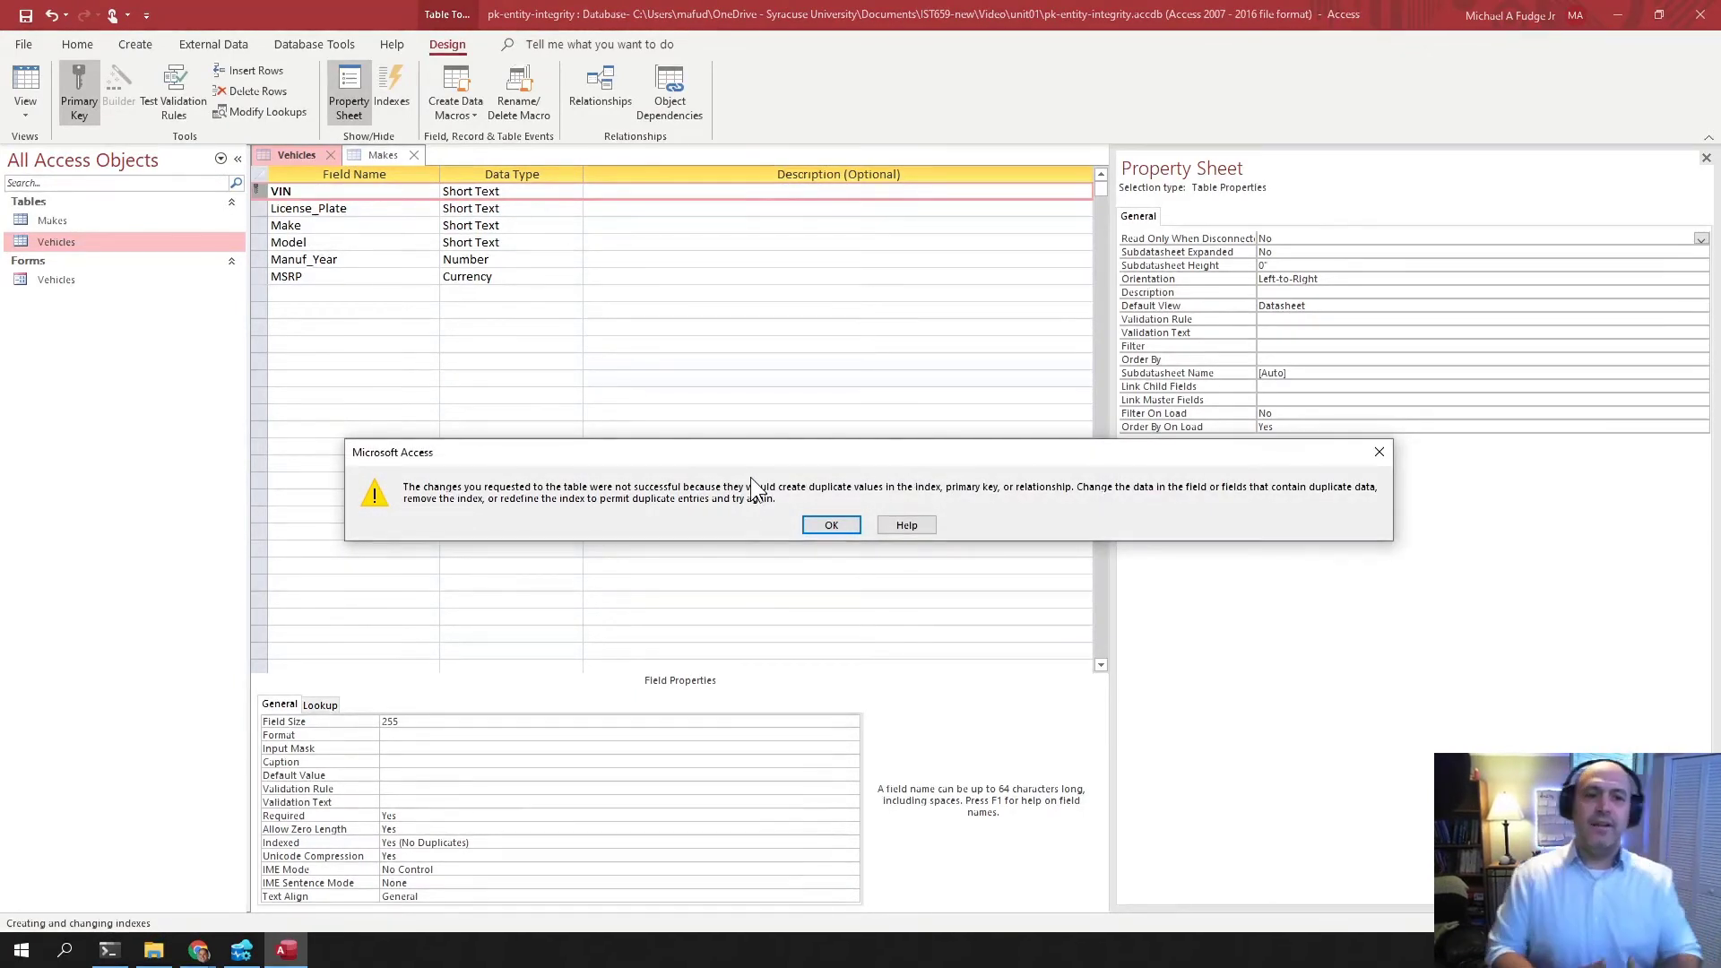
pyautogui.click(824, 525)
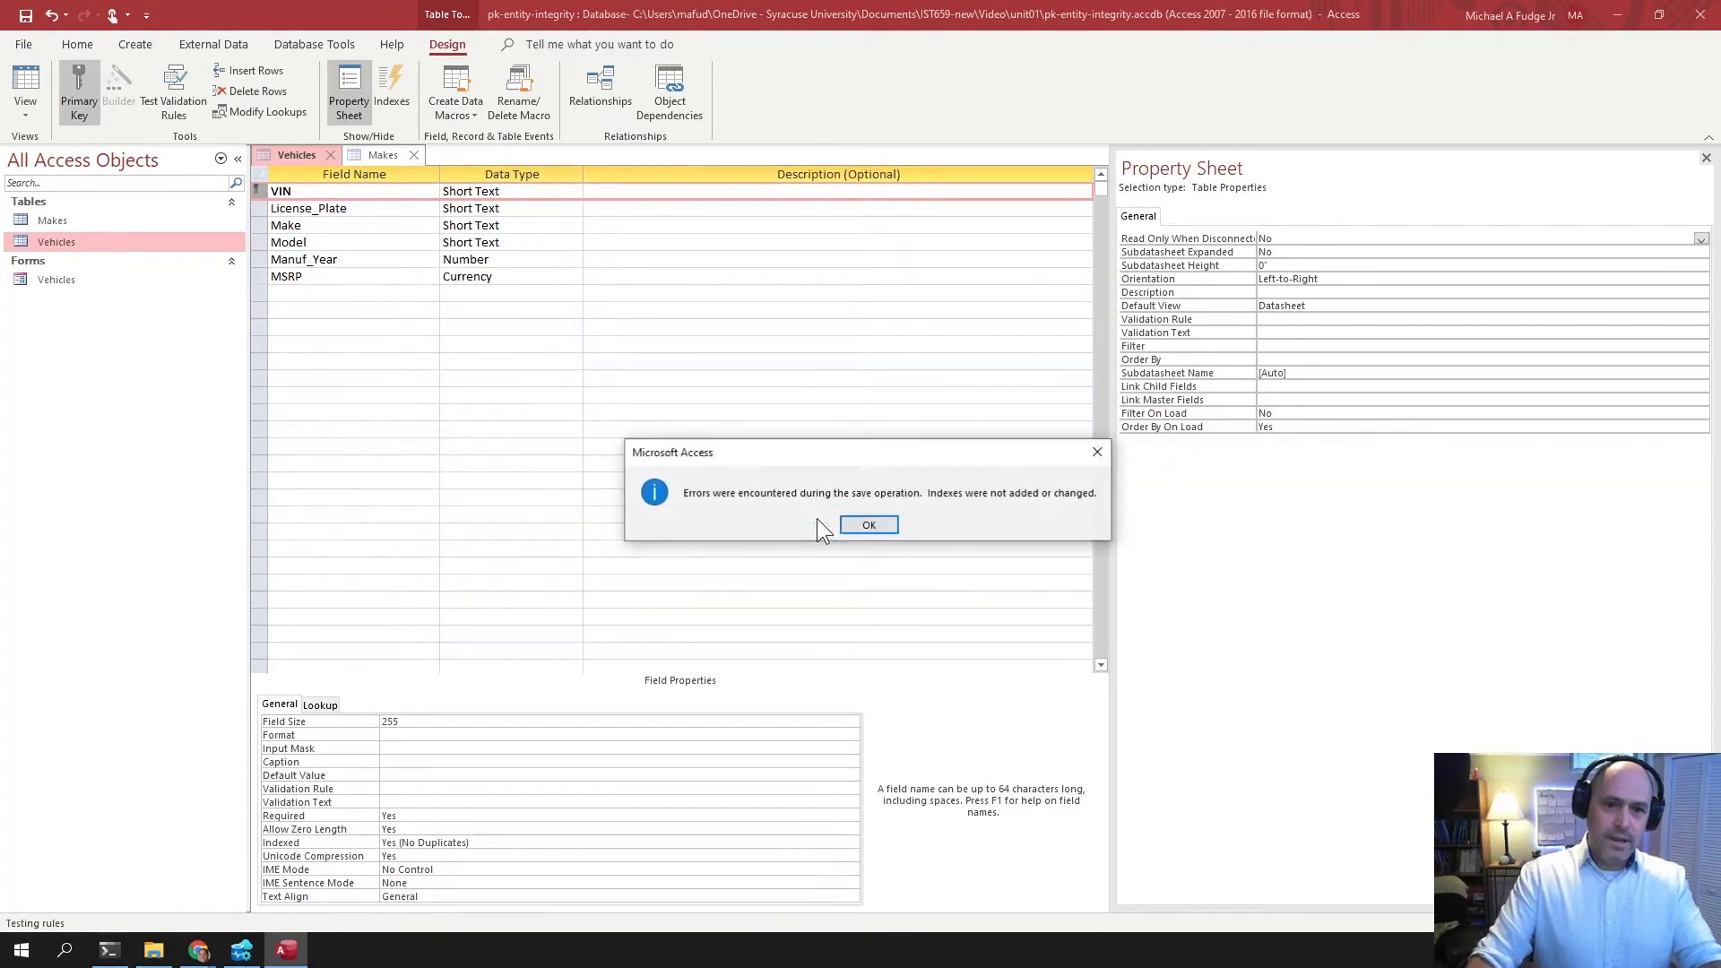
pyautogui.click(871, 527)
# Step: Retry saving the design with Ctrl+S, dismiss both errors, and head back to Datasheet View
pyautogui.click(261, 208)
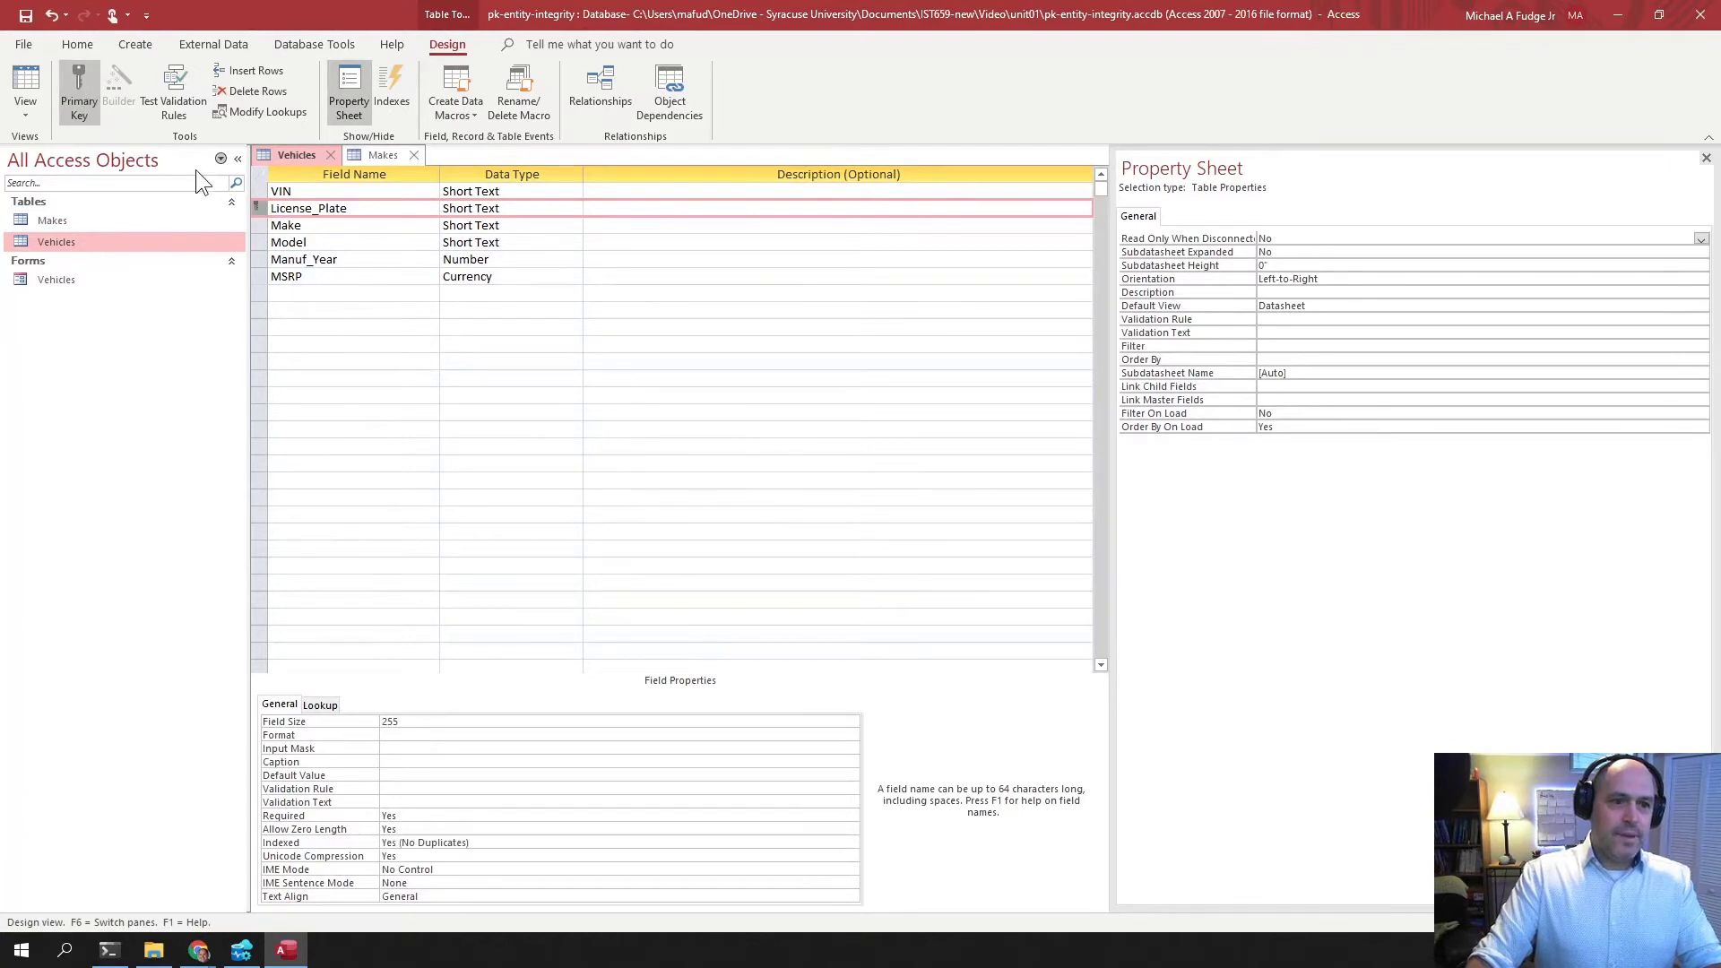
pyautogui.hotkey('ctrl', 's')
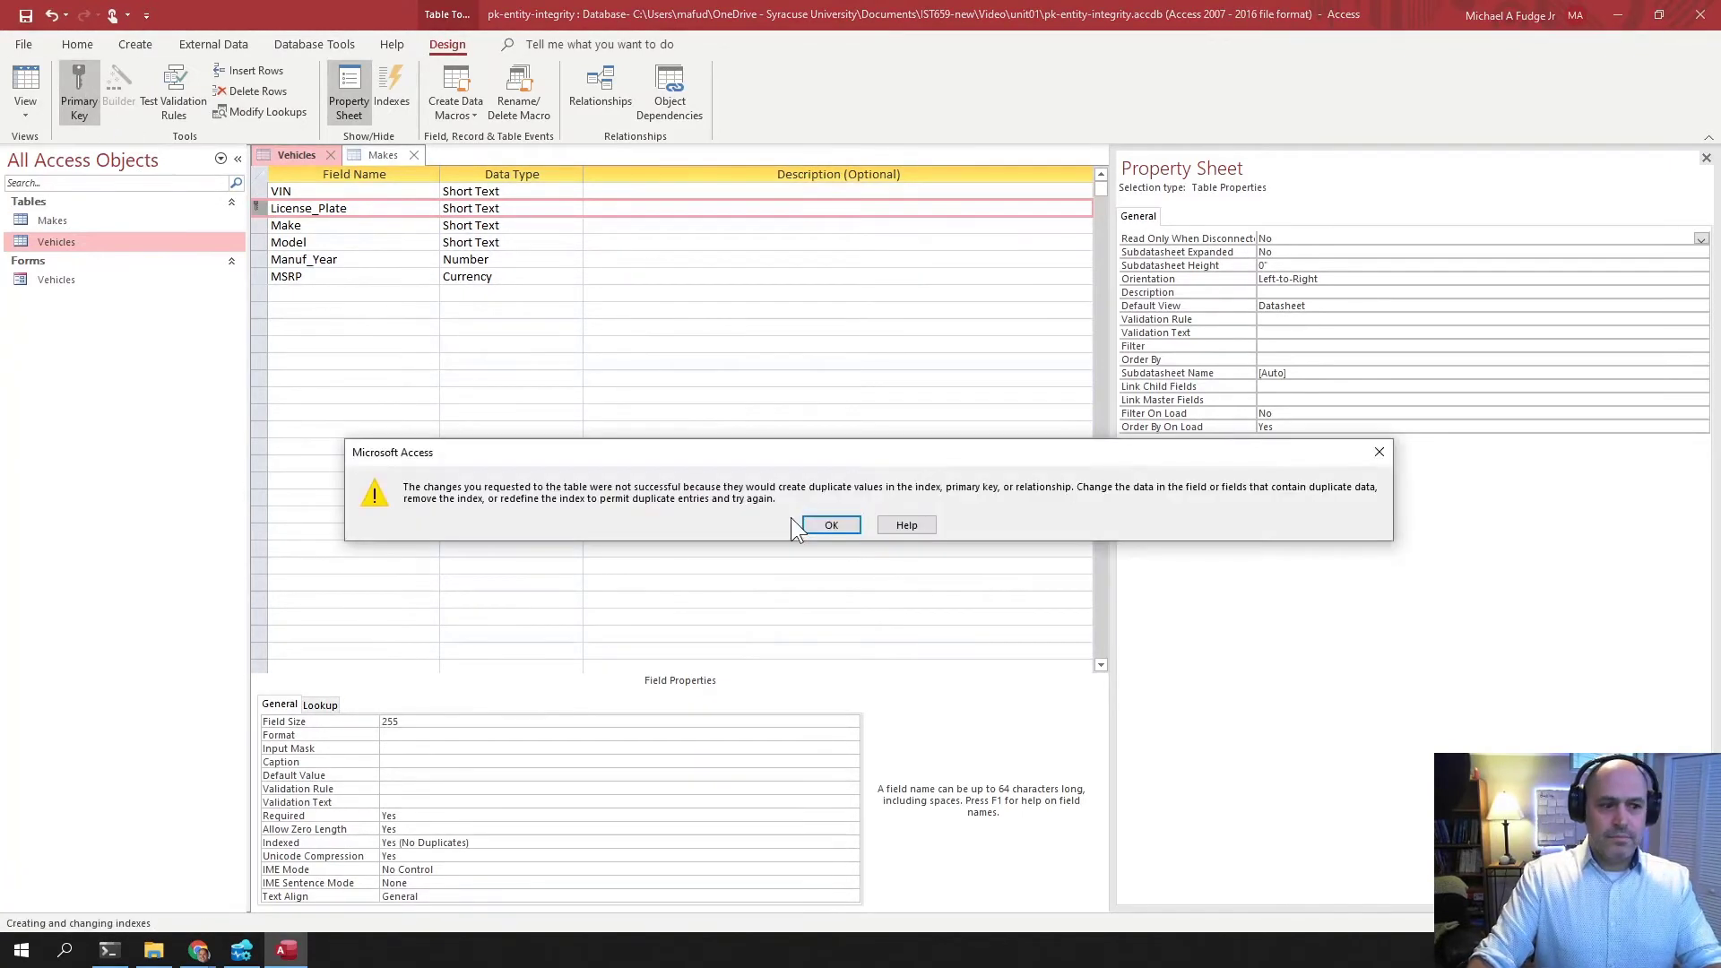
pyautogui.click(825, 524)
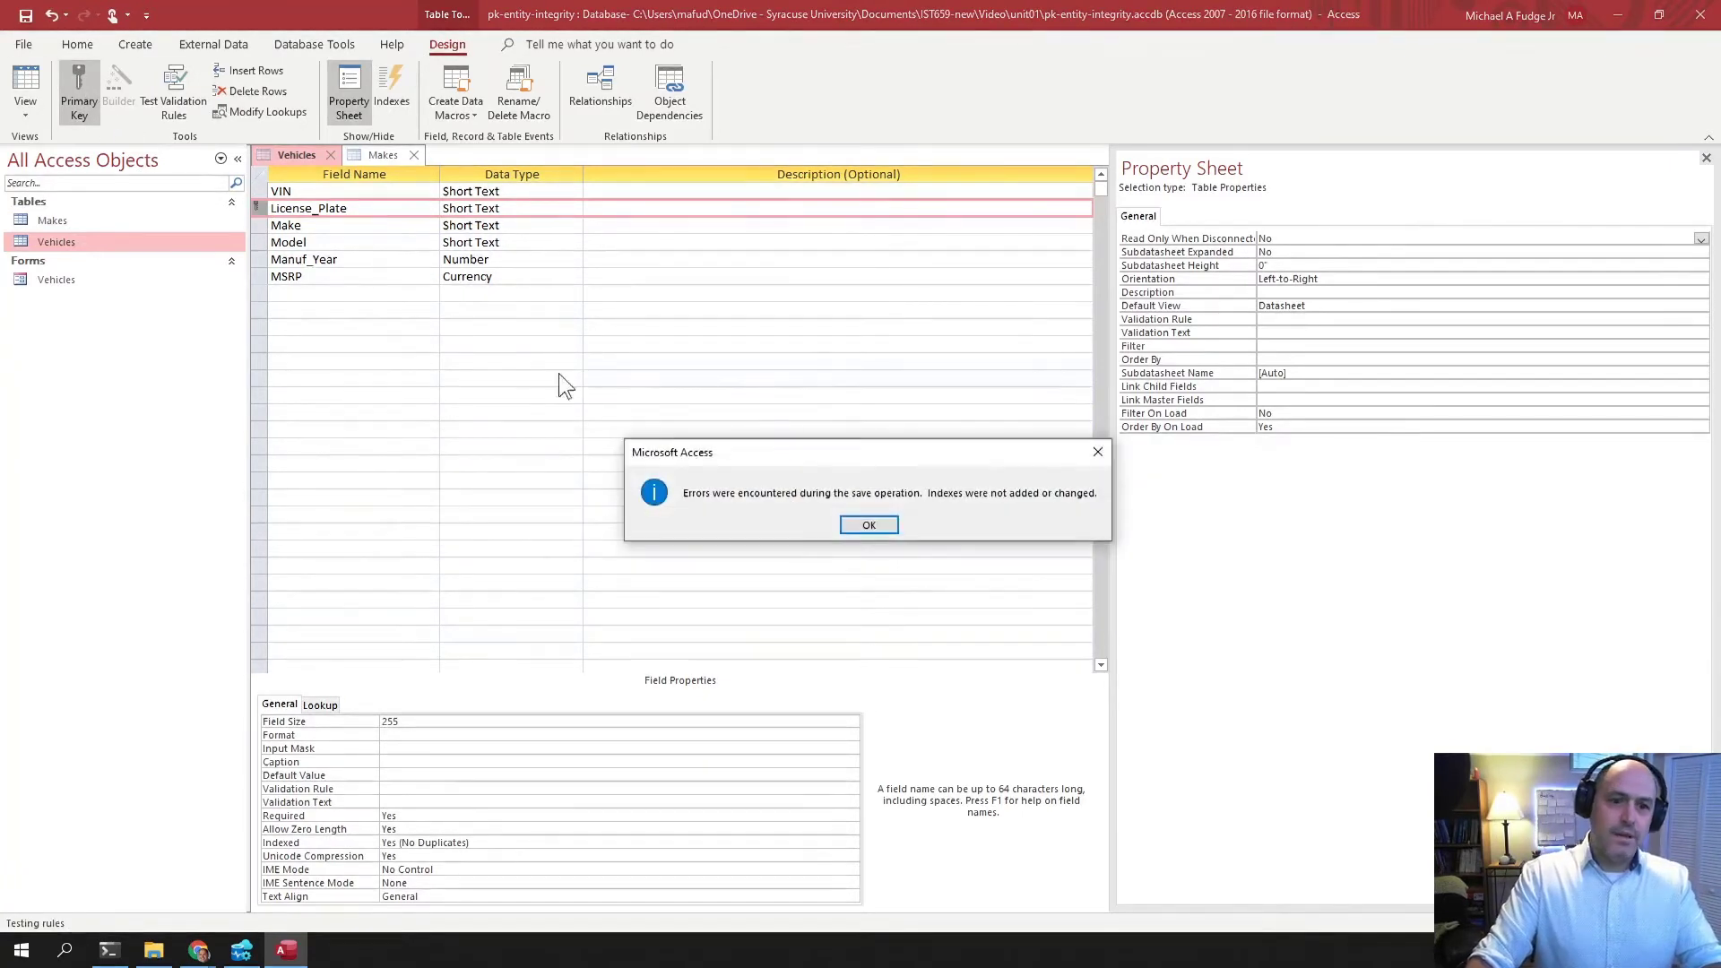
pyautogui.click(874, 527)
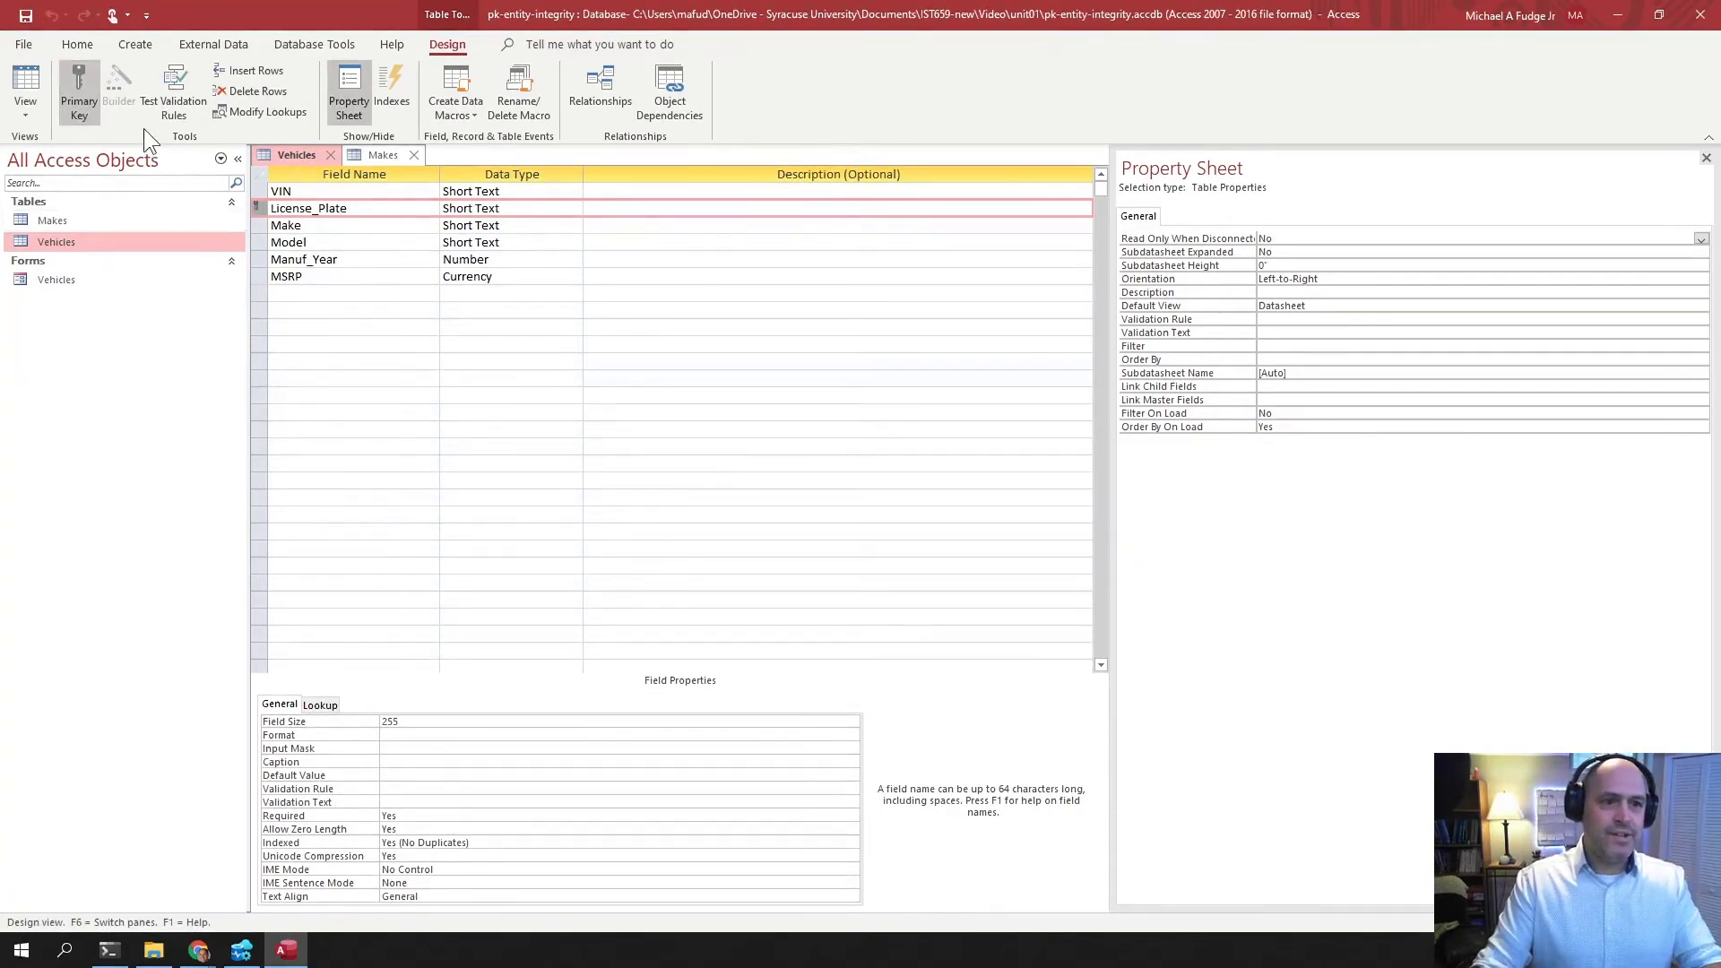
pyautogui.click(36, 97)
pyautogui.press('n')
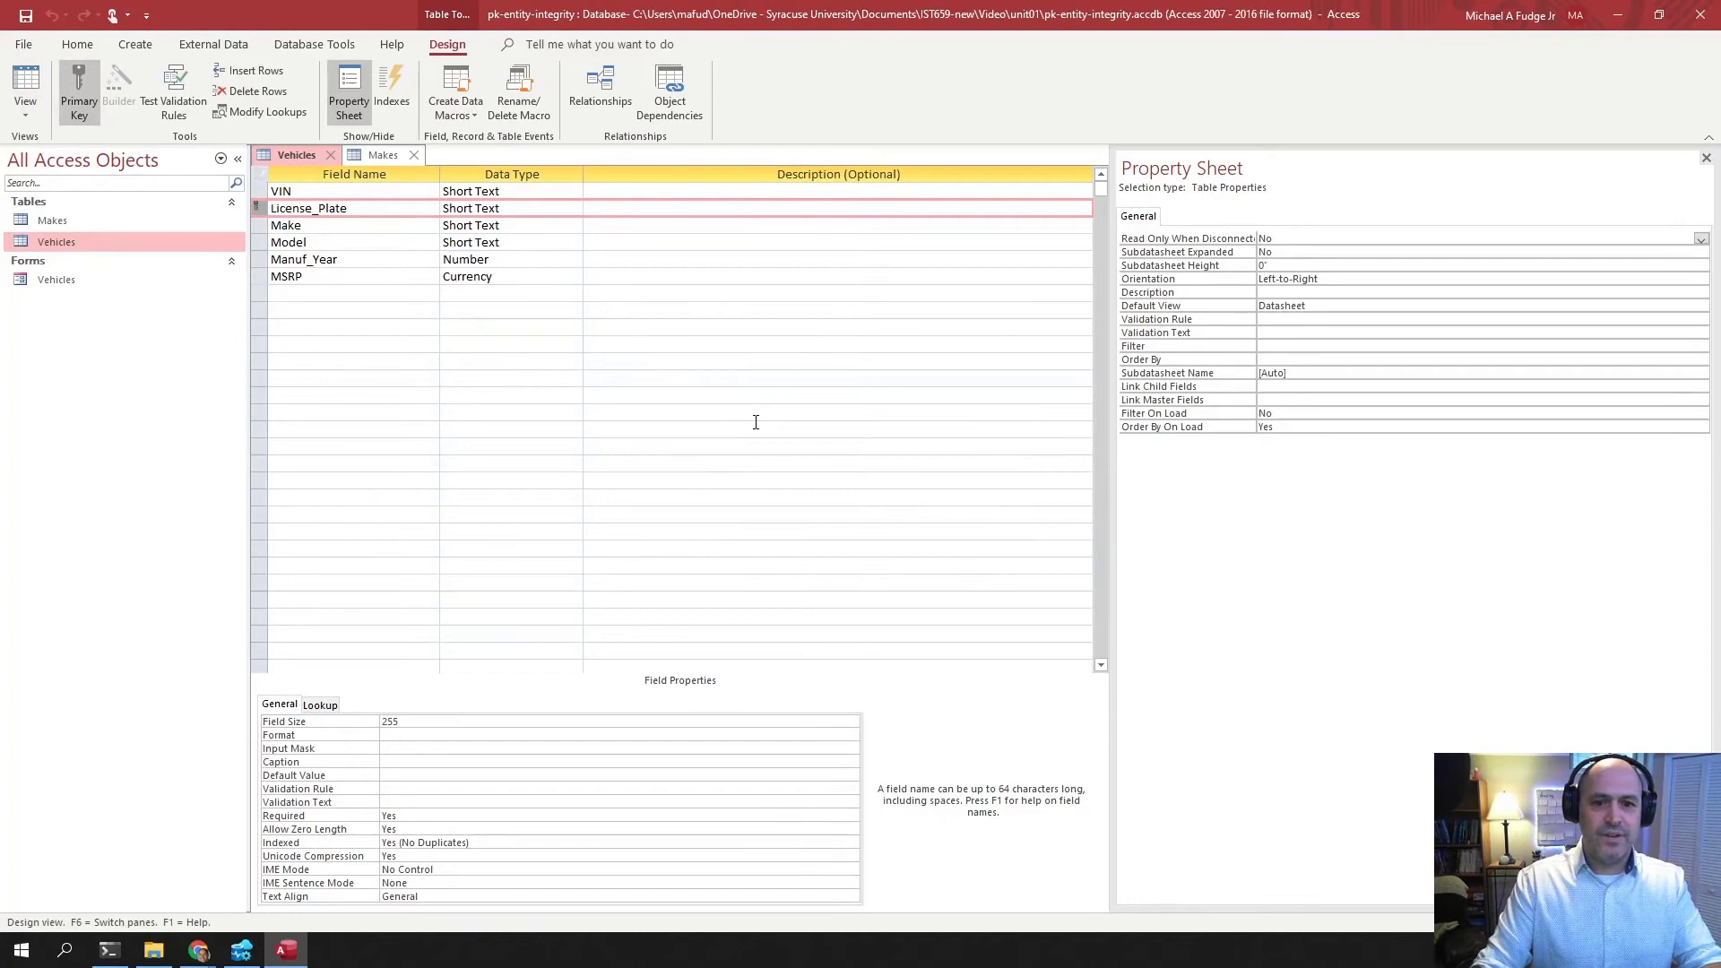
pyautogui.click(25, 90)
pyautogui.click(371, 461)
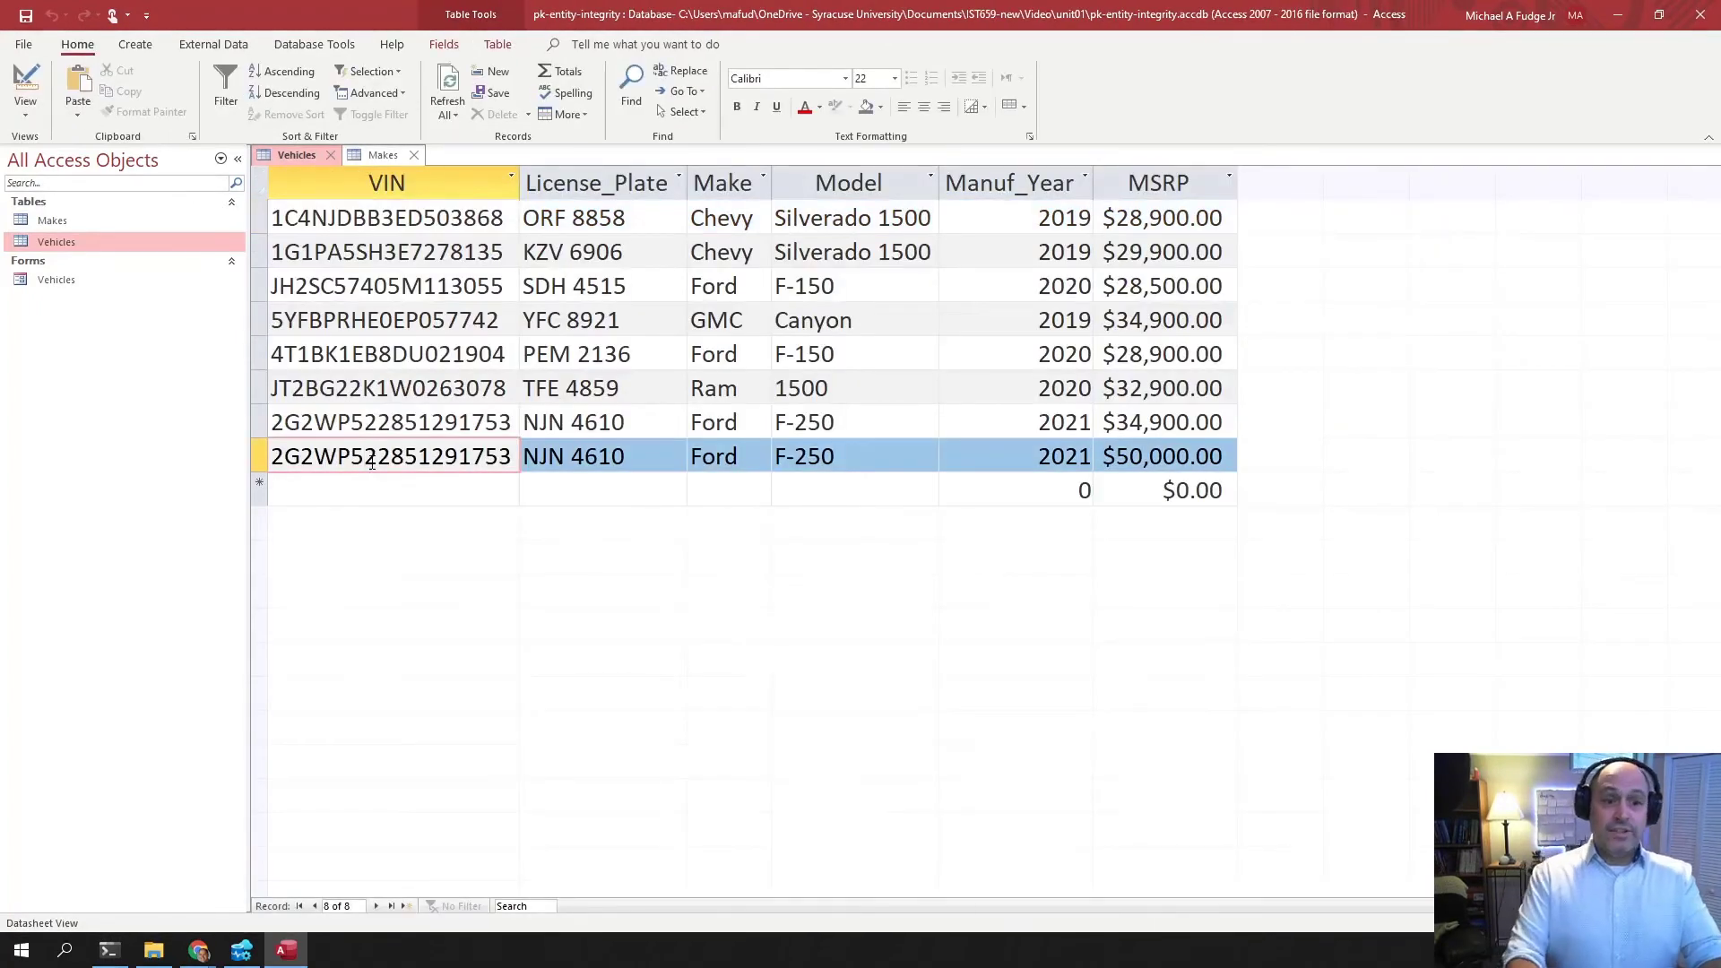
pyautogui.press('Home')
pyautogui.press('Delete')
pyautogui.write('3')
pyautogui.press('Down')
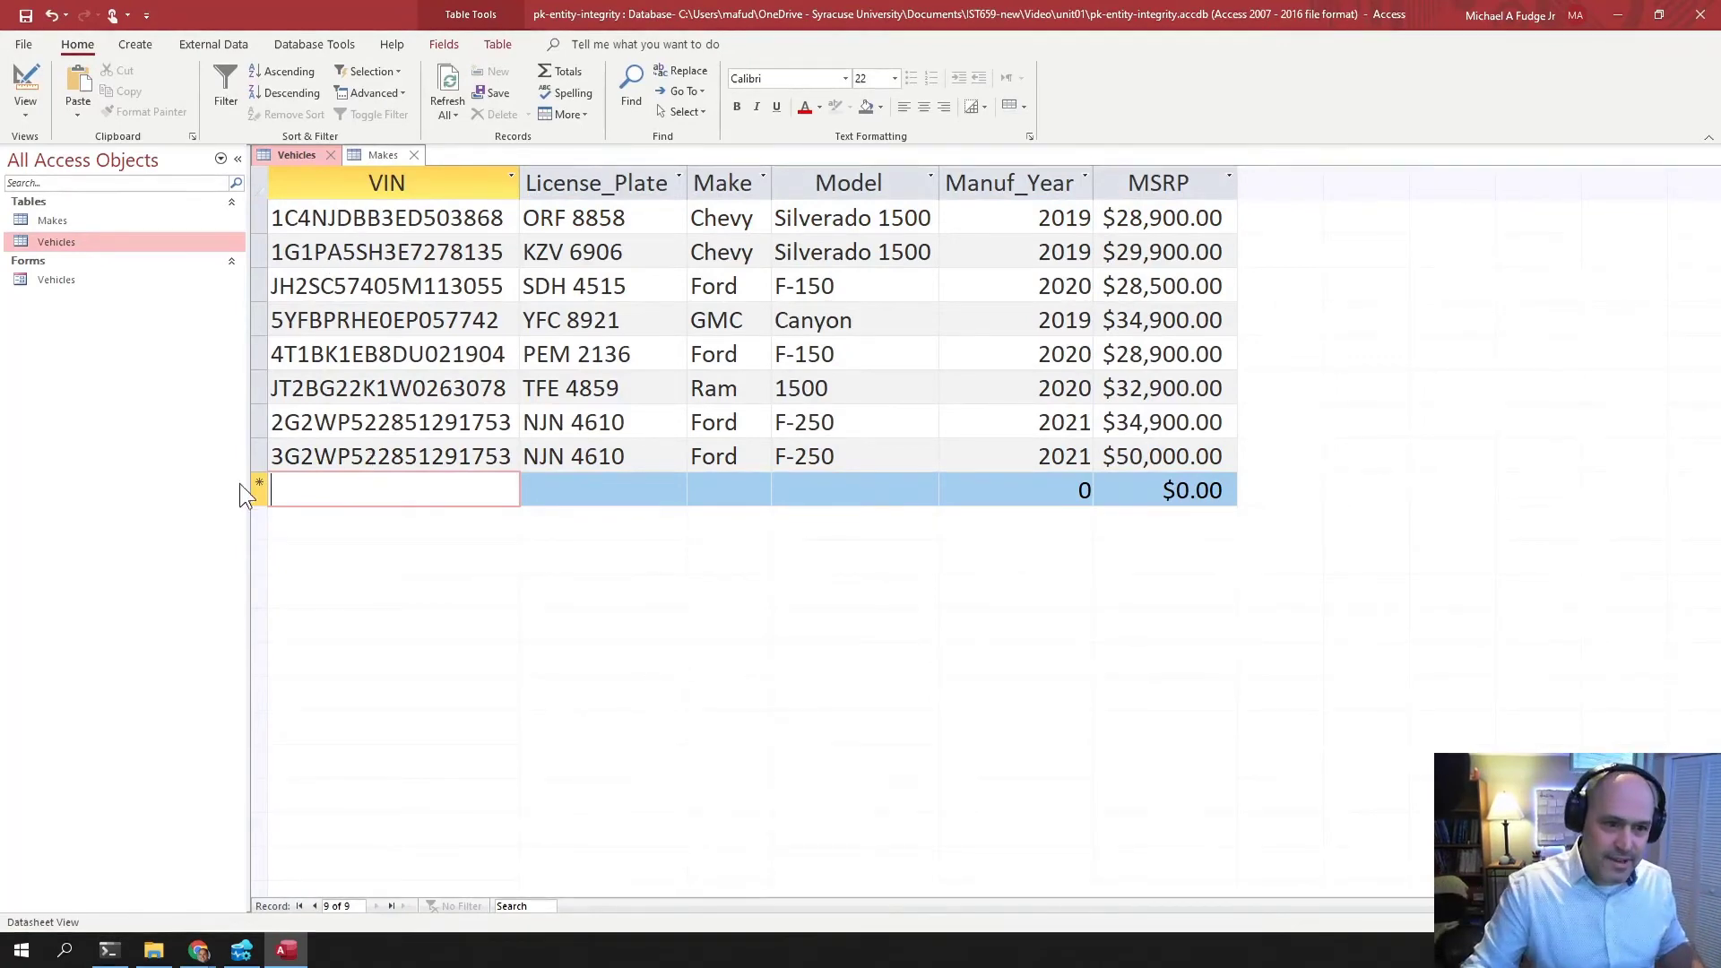
pyautogui.click(258, 458)
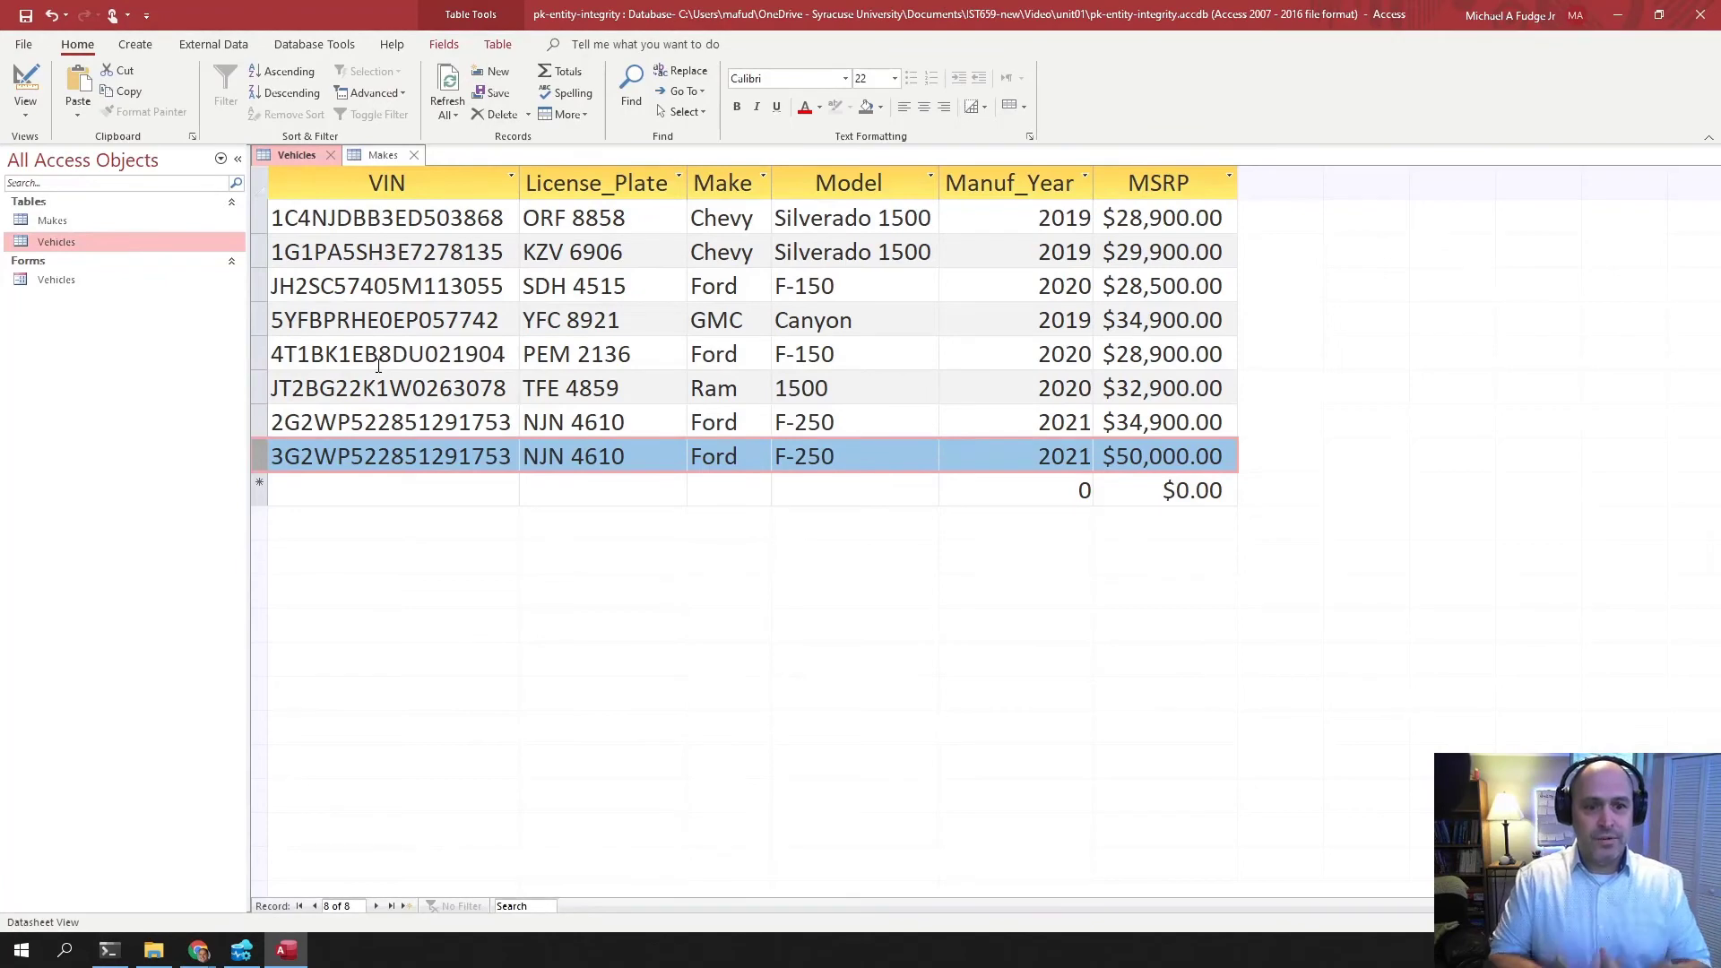
# Step: Delete the eighth F-250 record, confirming the deletion, leaving seven vehicles
pyautogui.click(418, 422)
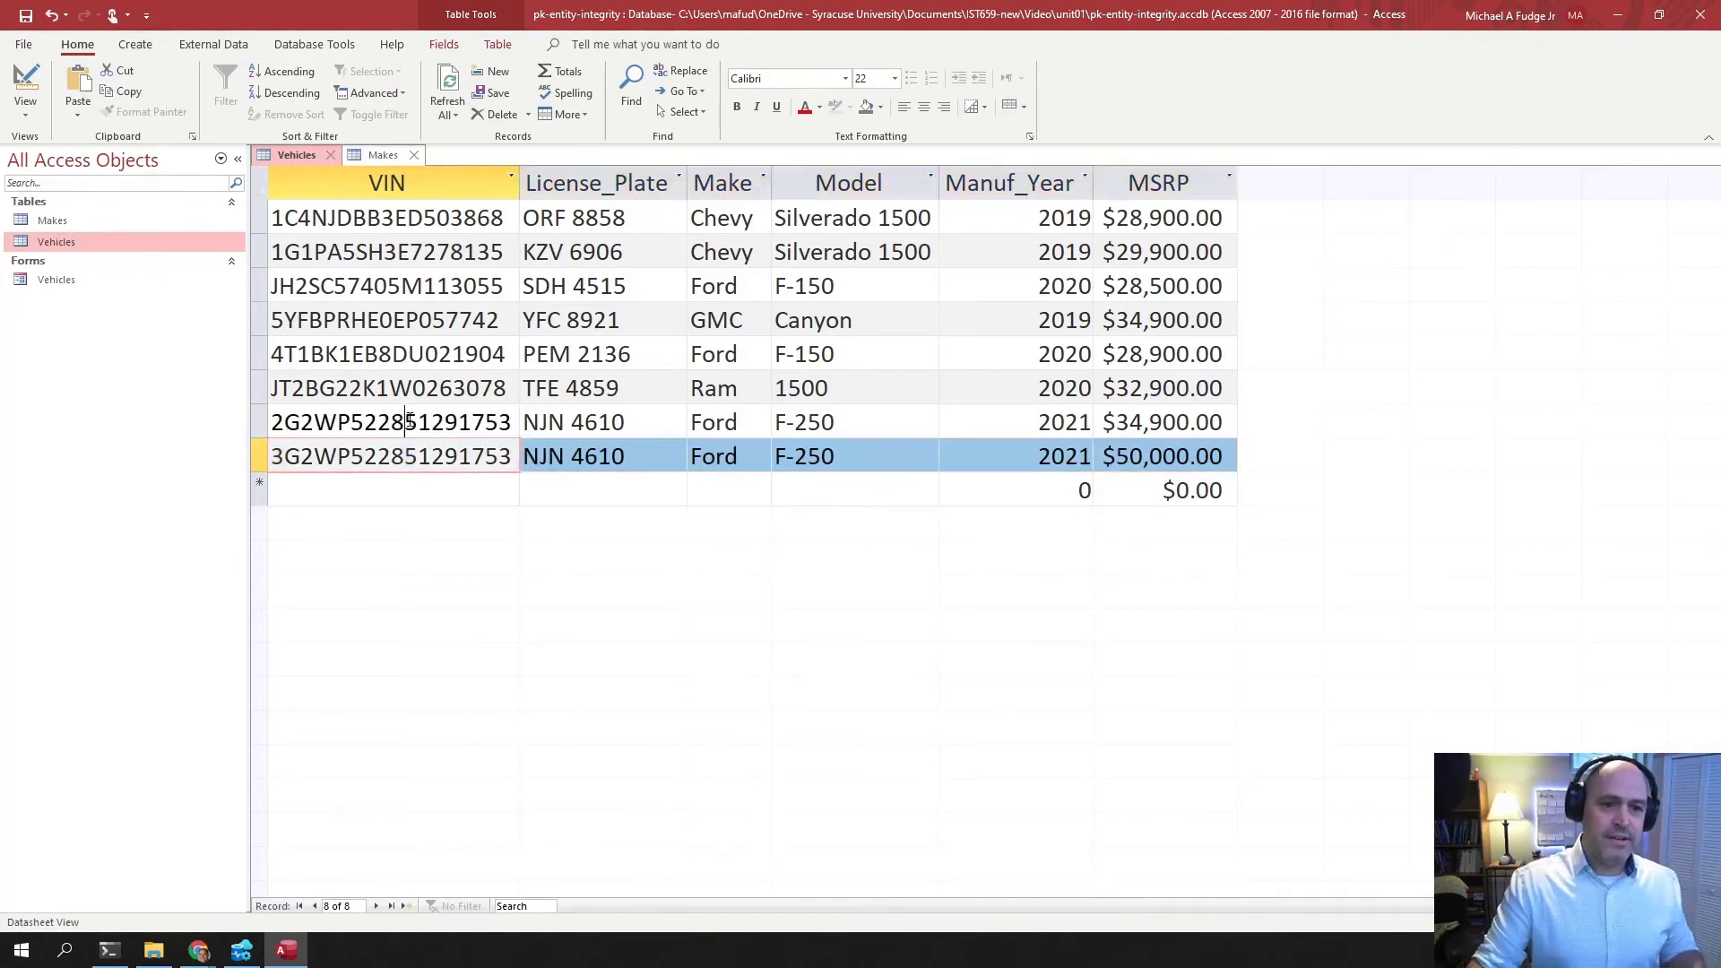
pyautogui.press('Down')
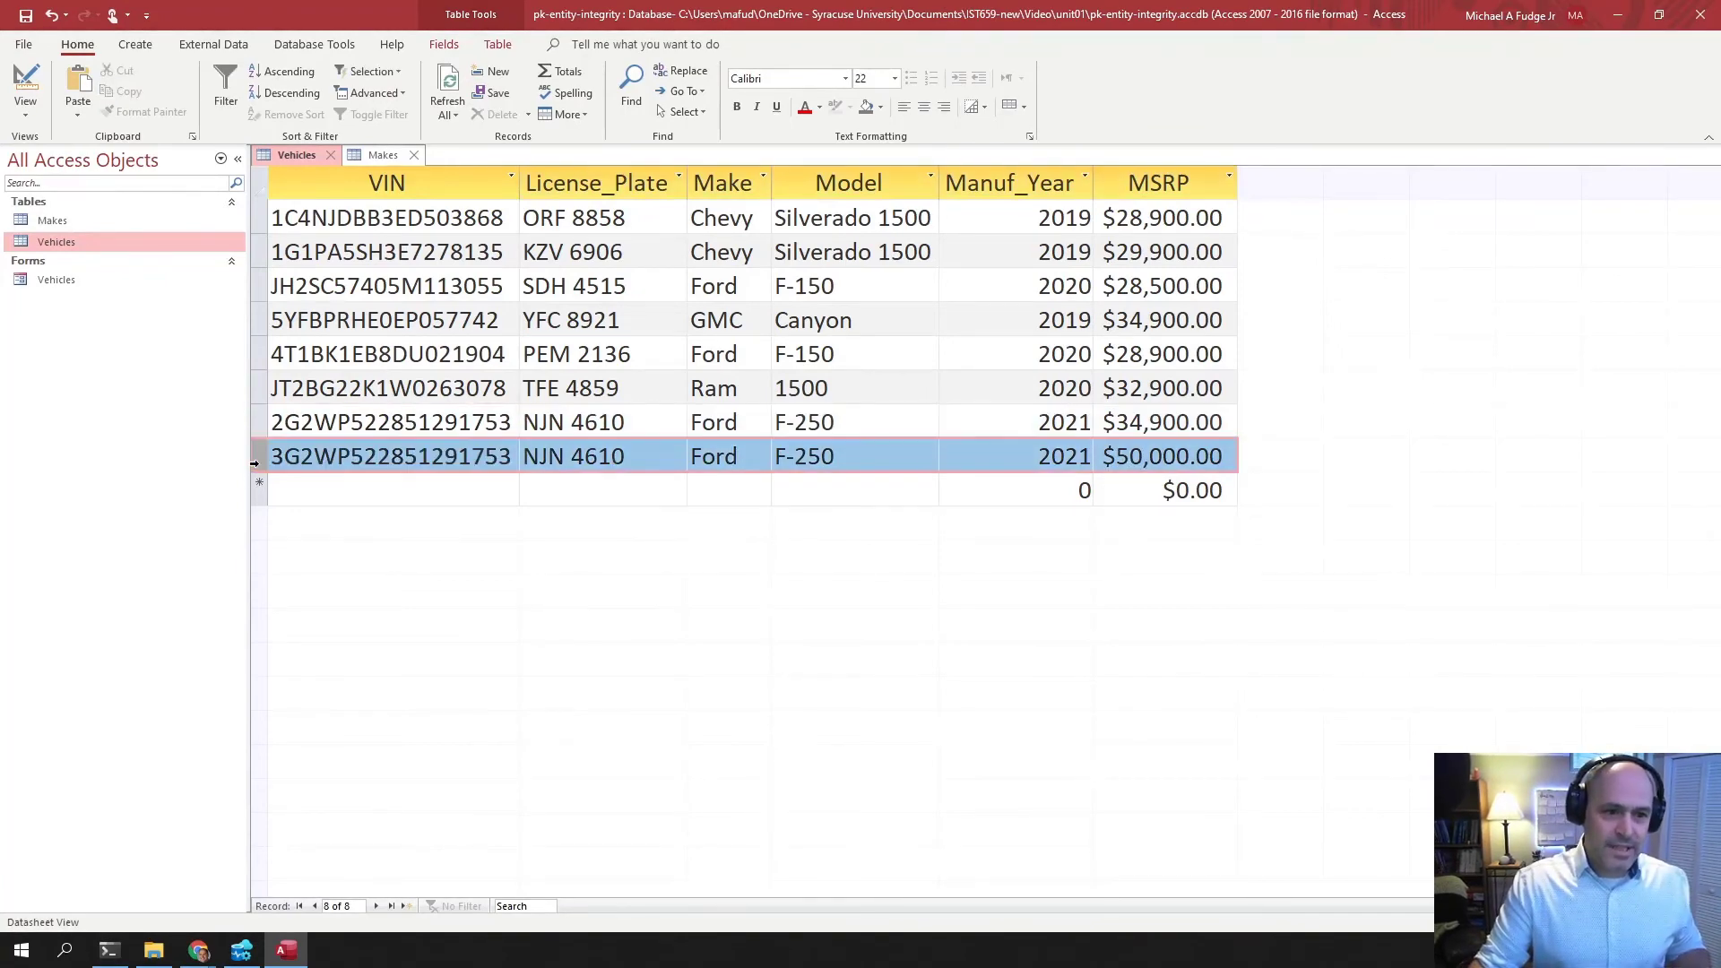
pyautogui.press('Delete')
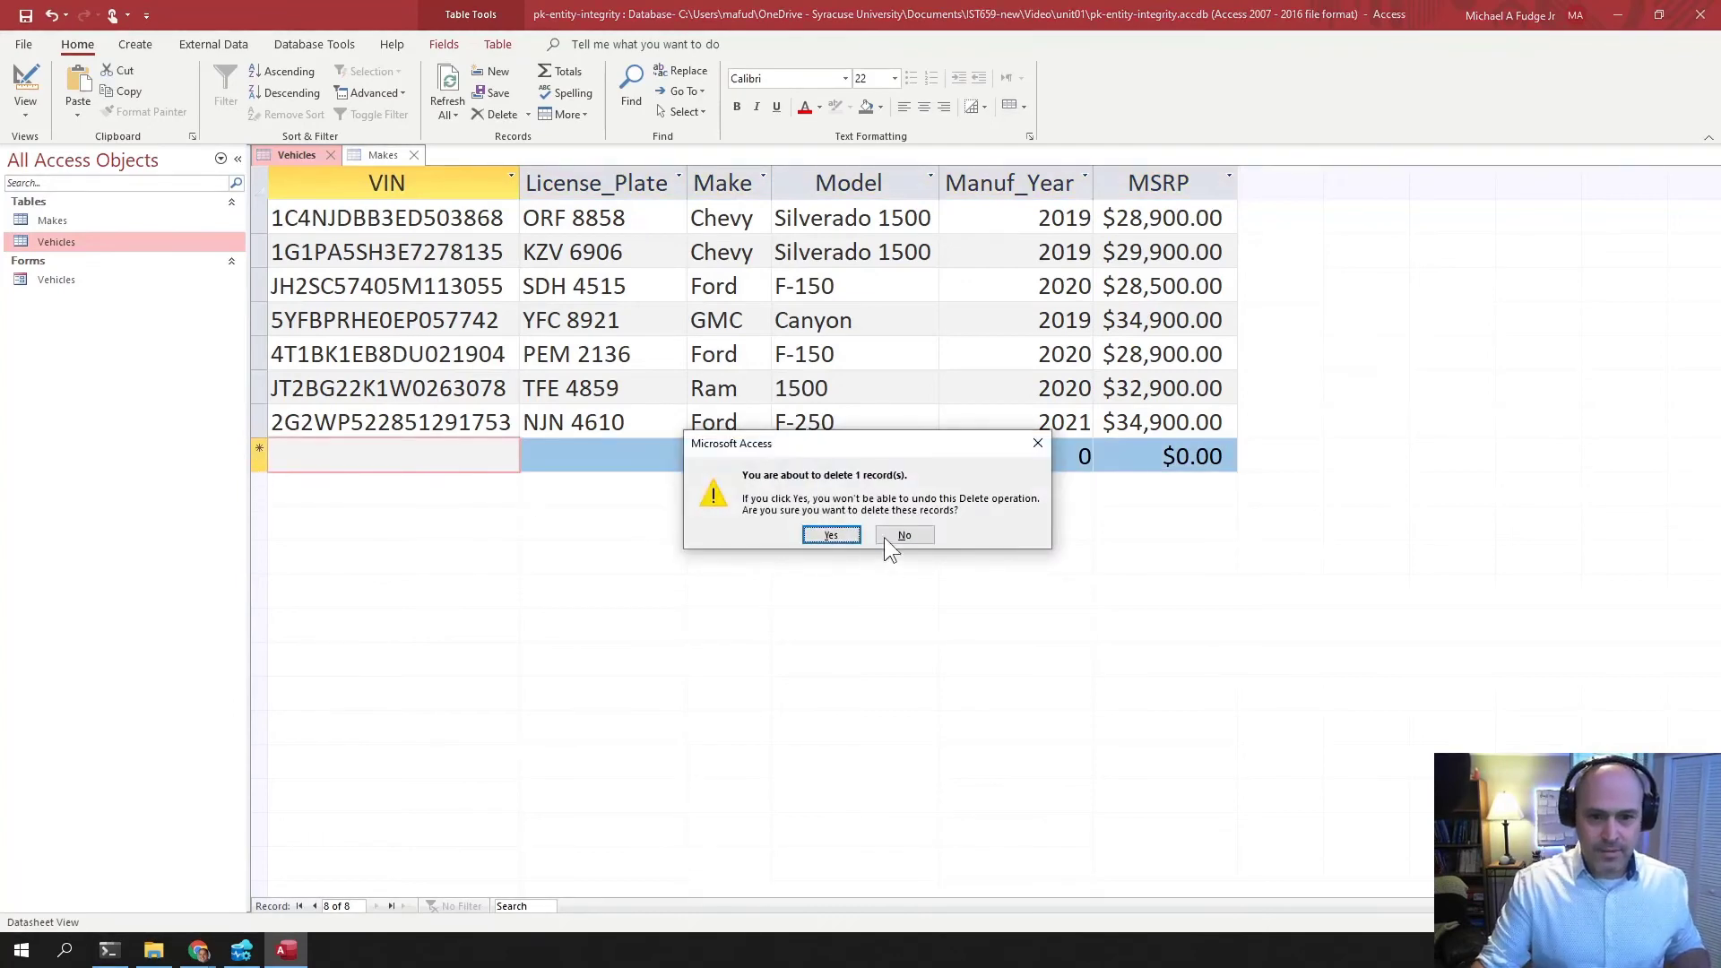
pyautogui.click(828, 534)
pyautogui.moveTo(548, 391); pyautogui.dragTo(545, 417)
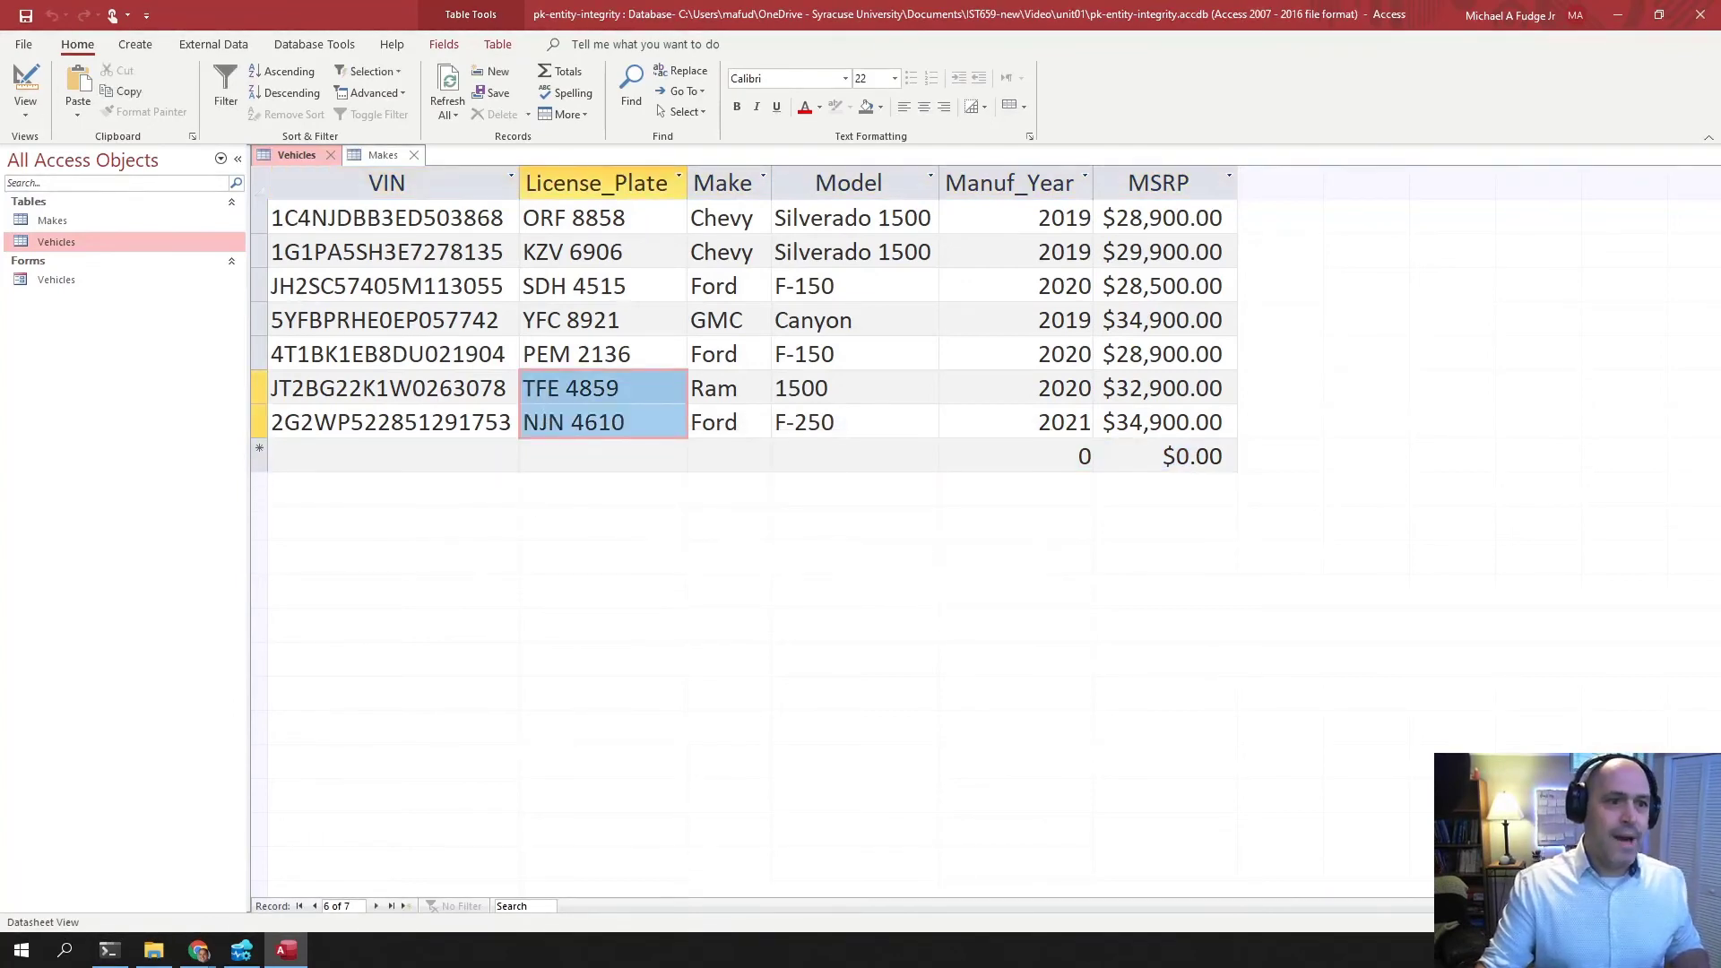
# Step: In Design View make VIN the primary key, save, and return to the datasheet
pyautogui.click(28, 79)
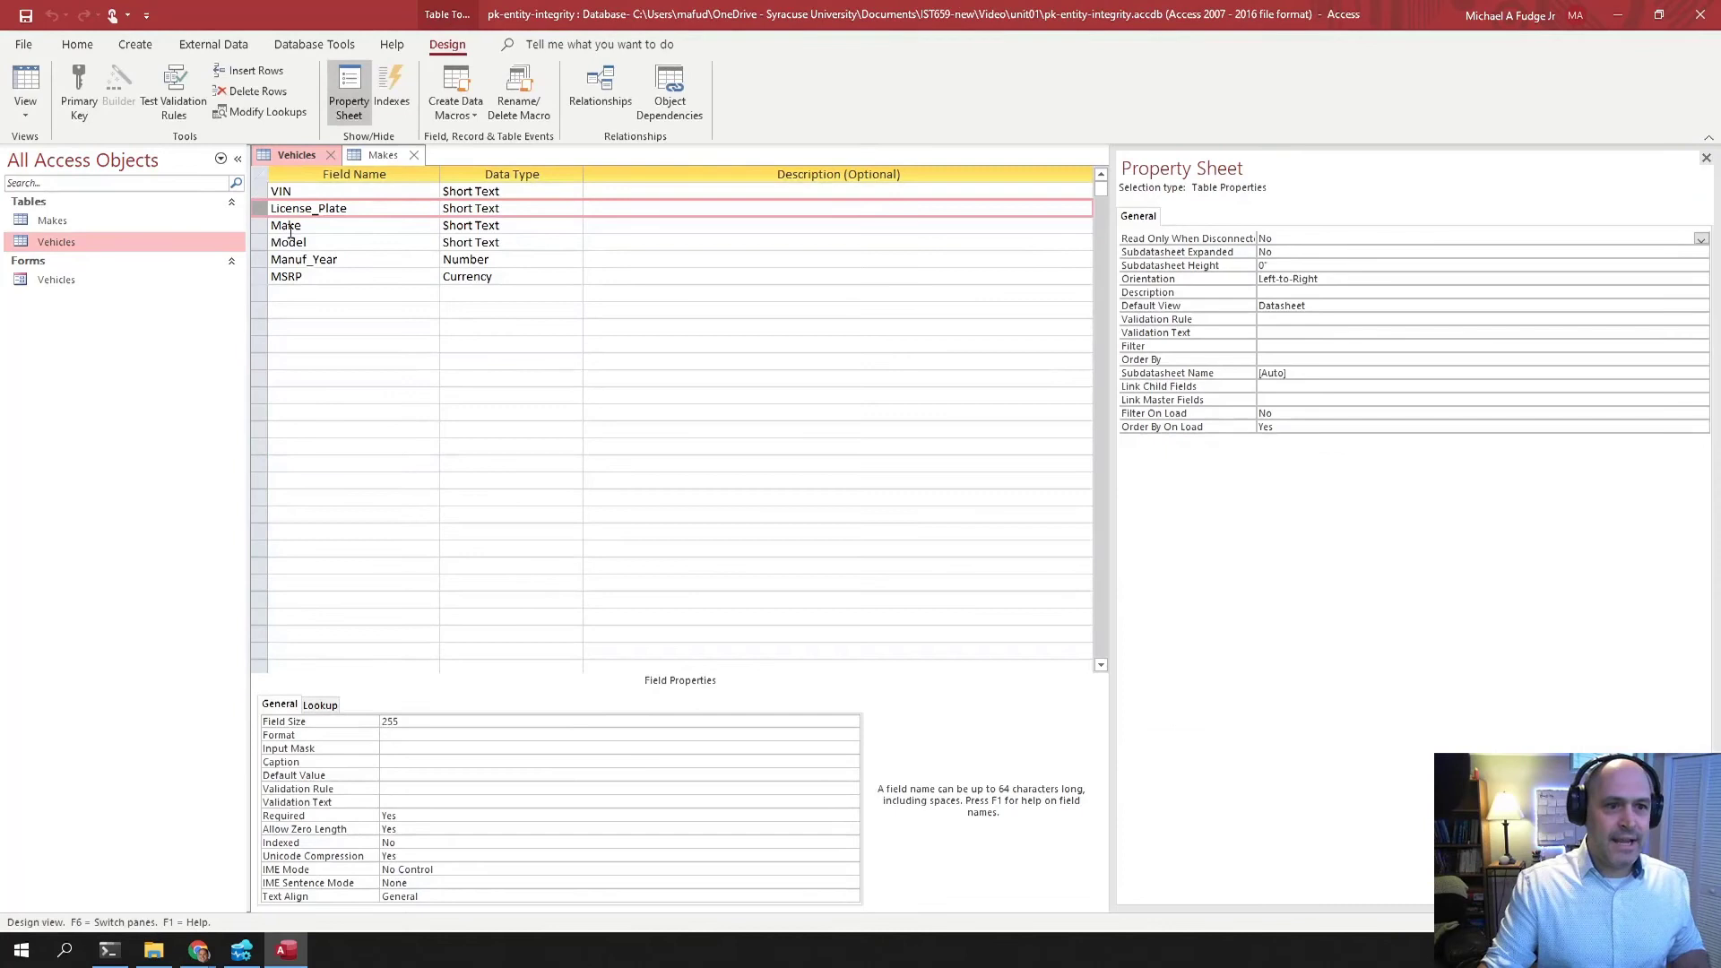
pyautogui.click(260, 191)
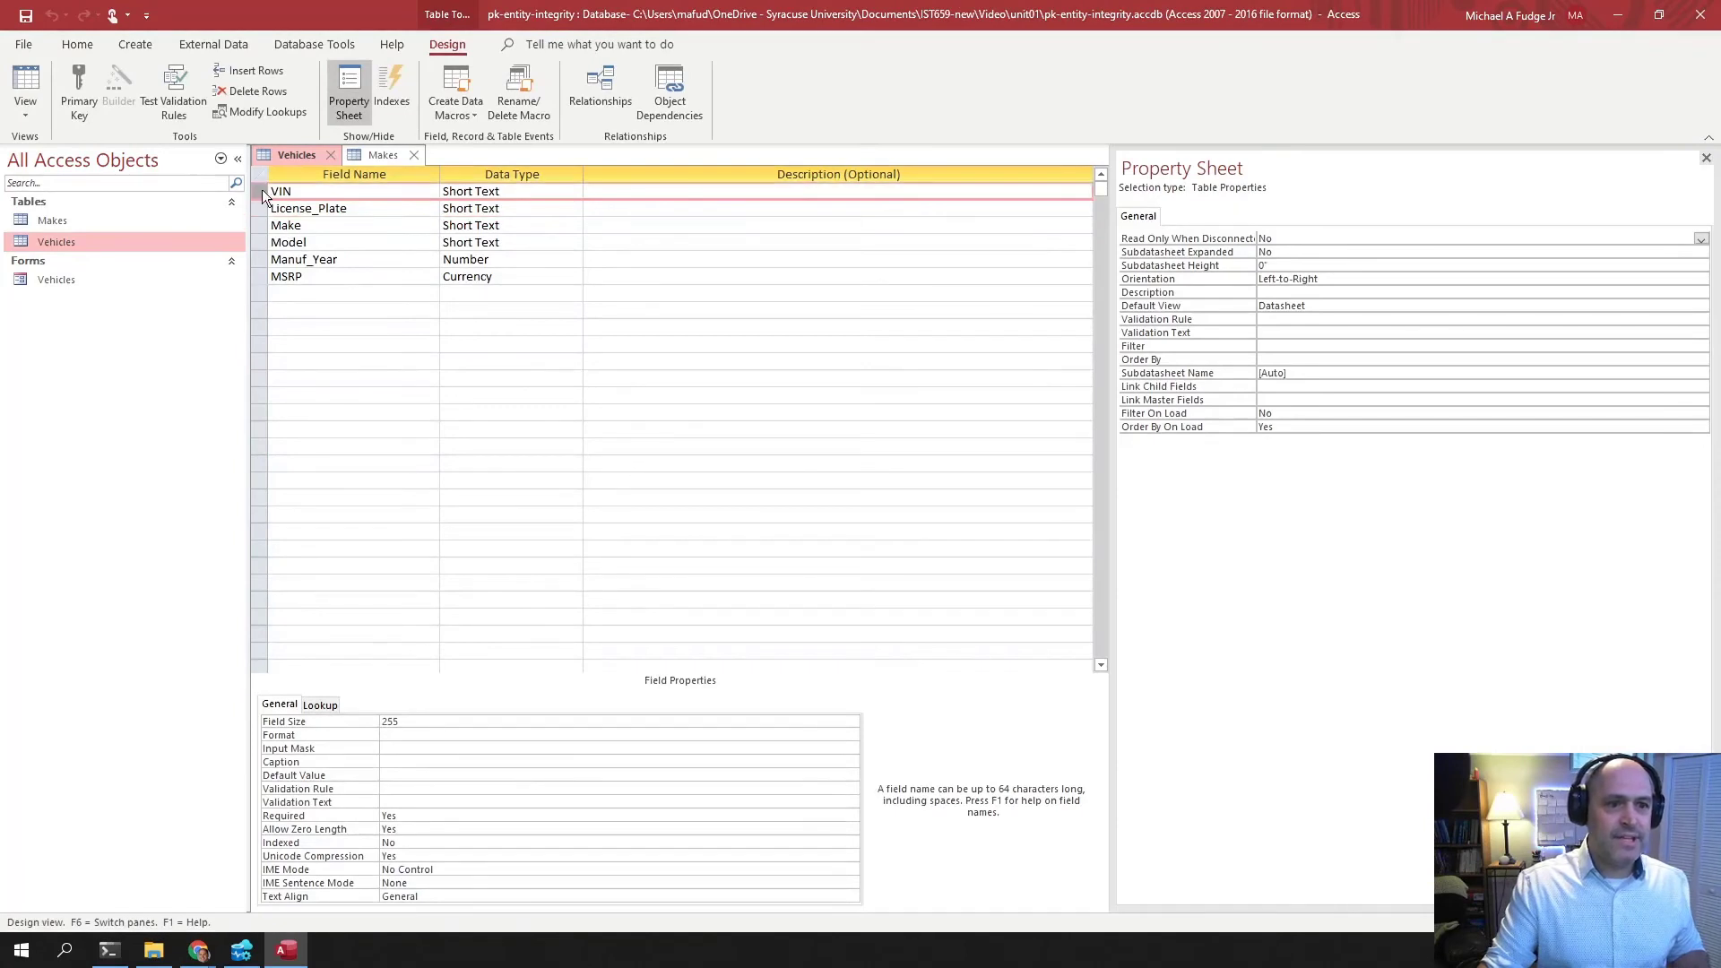
pyautogui.click(77, 88)
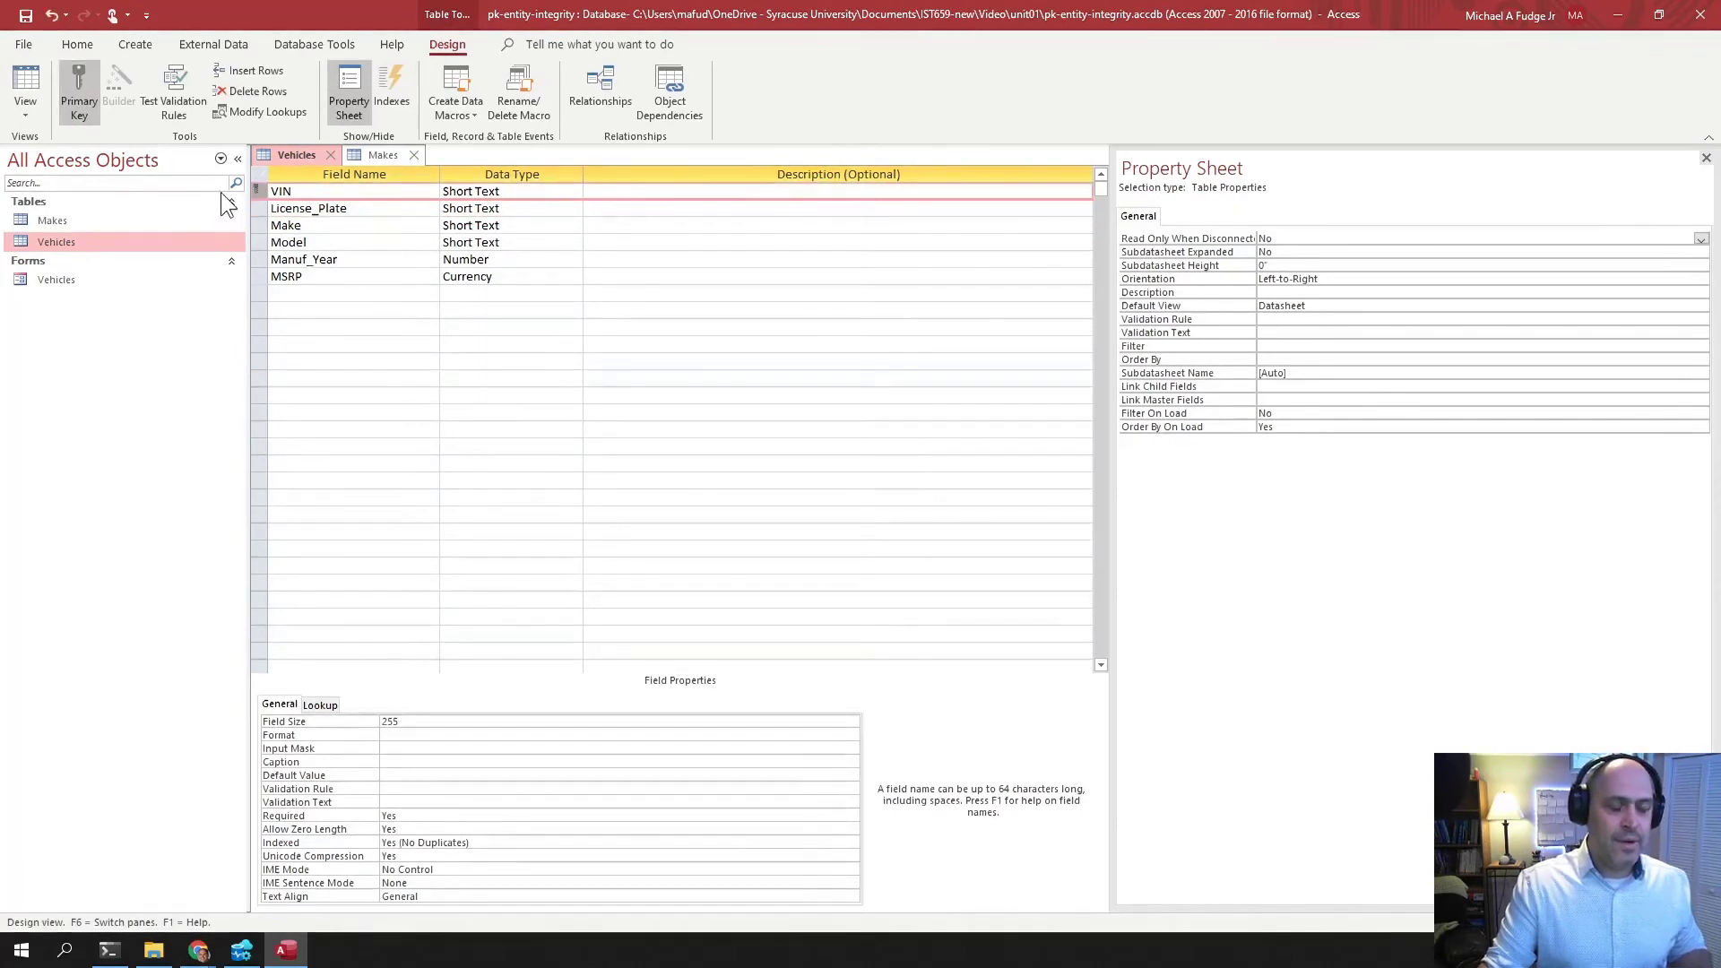
pyautogui.hotkey('ctrl', 's')
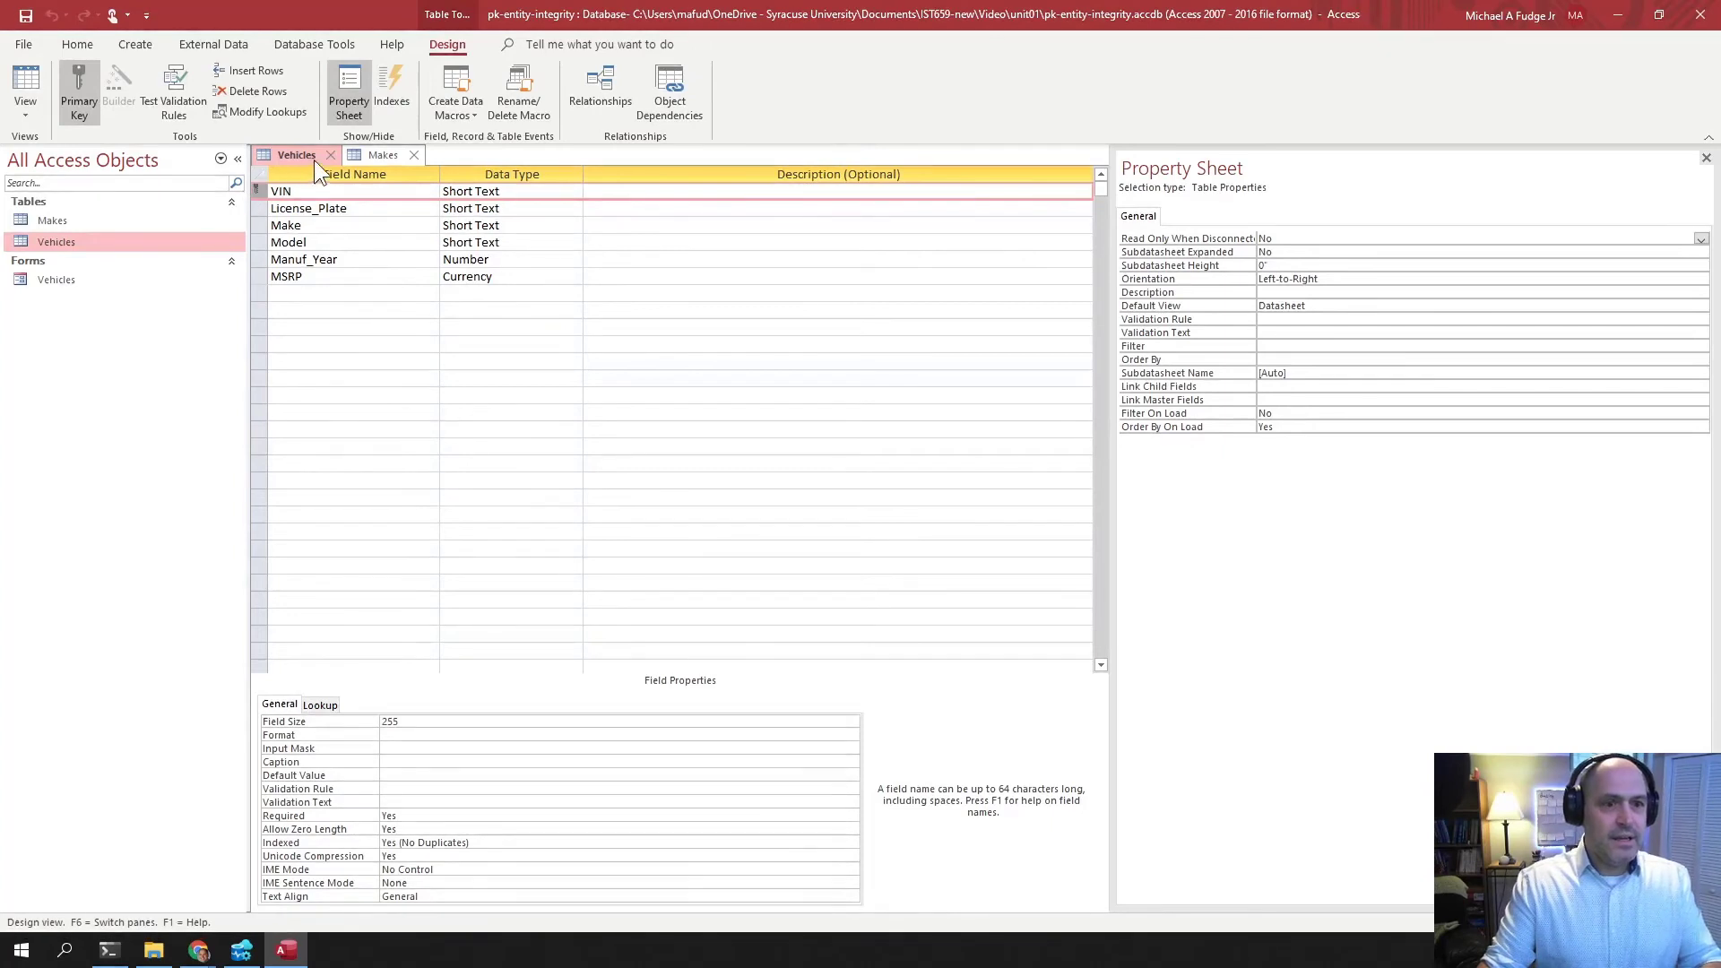
pyautogui.click(24, 95)
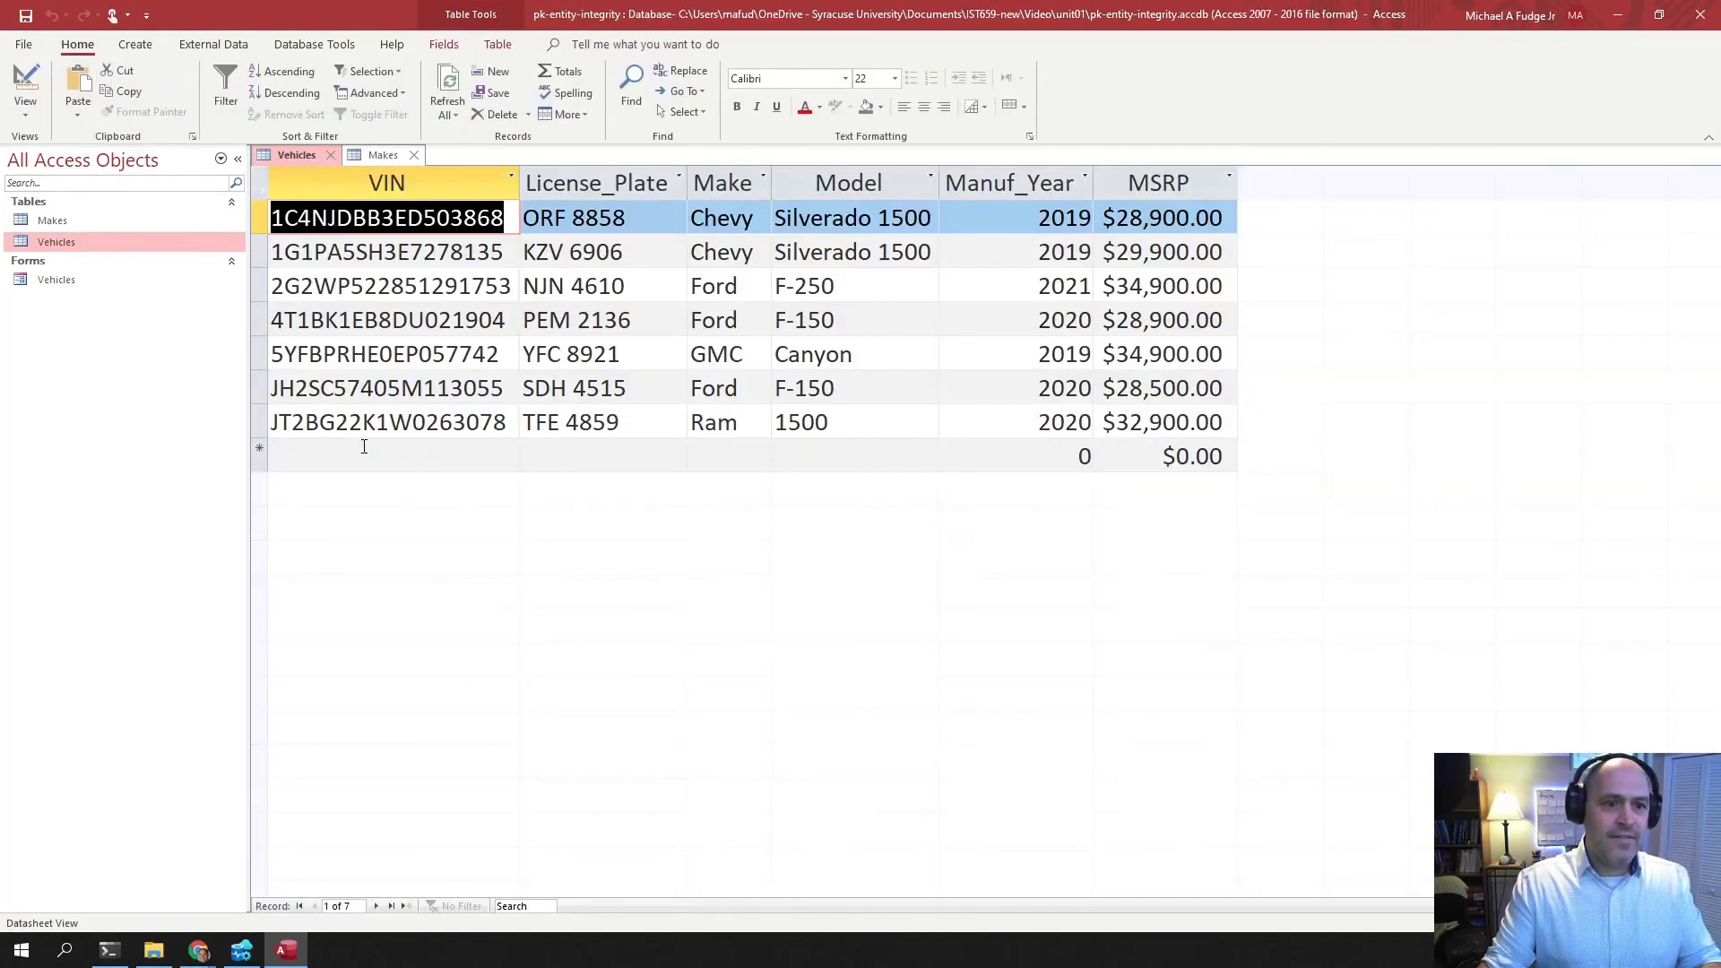
pyautogui.click(364, 447)
pyautogui.press('Up')
pyautogui.hotkey('ctrl', 'c')
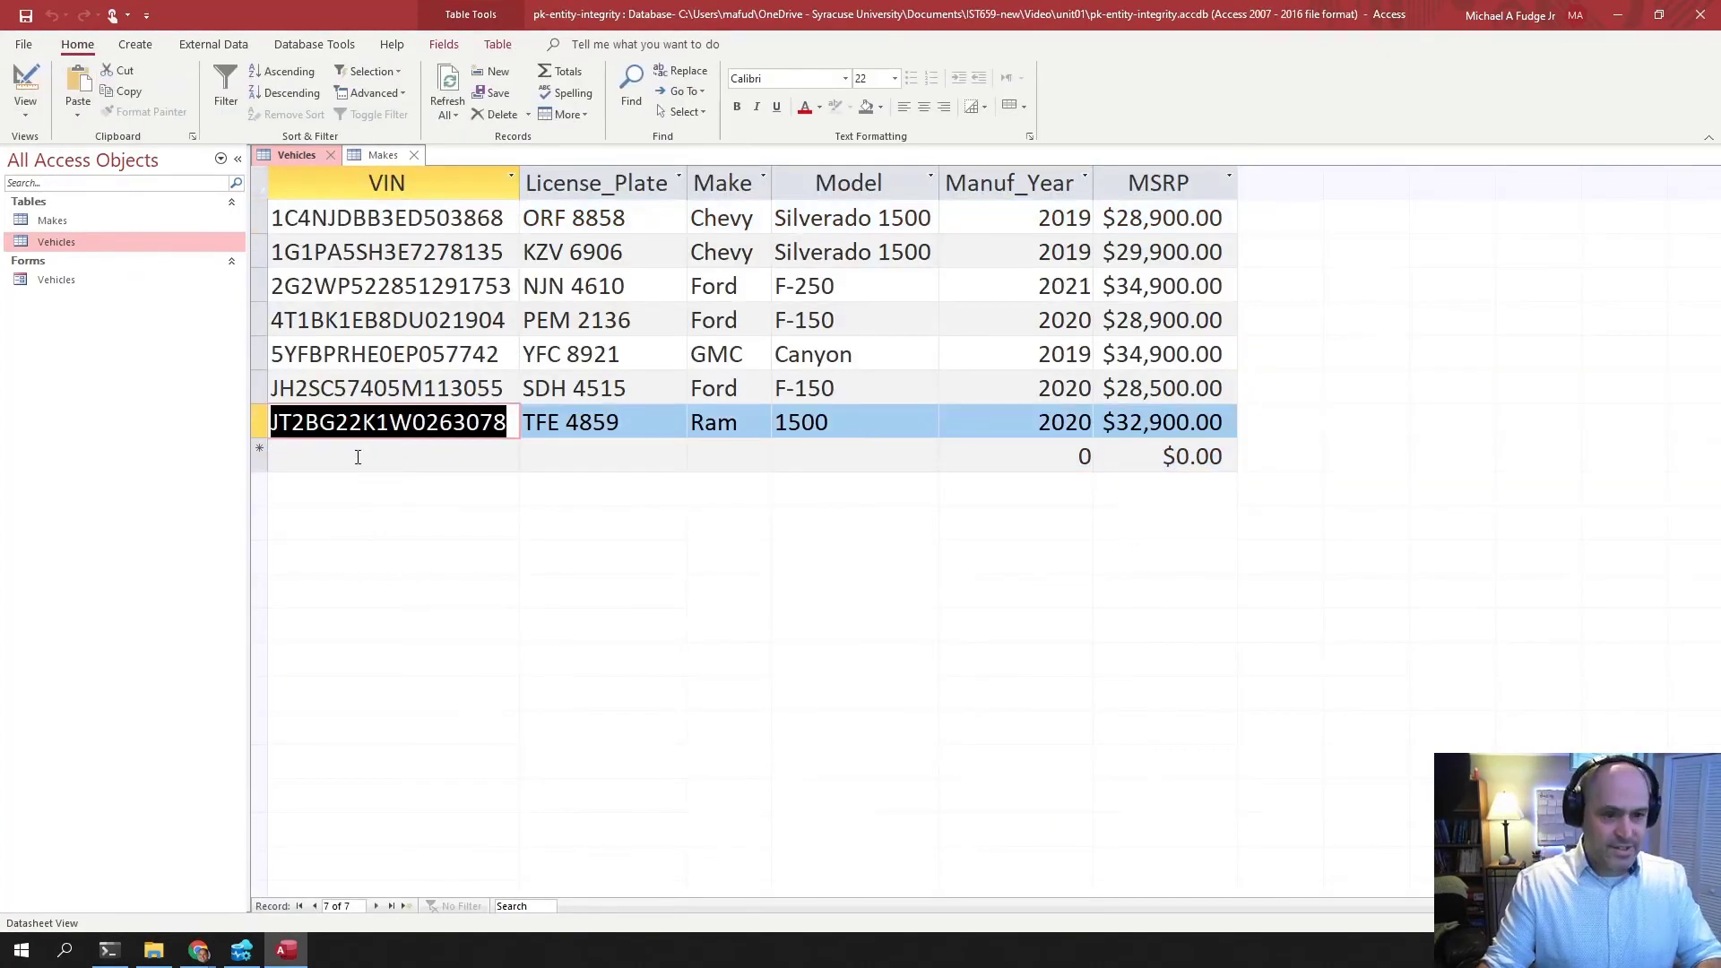
pyautogui.click(358, 457)
pyautogui.hotkey('ctrl', 'v')
# Step: Fill in license plate dfsgdsf, Make Ram, Model 250, year 2014, and attempt to save the record
pyautogui.click(560, 463)
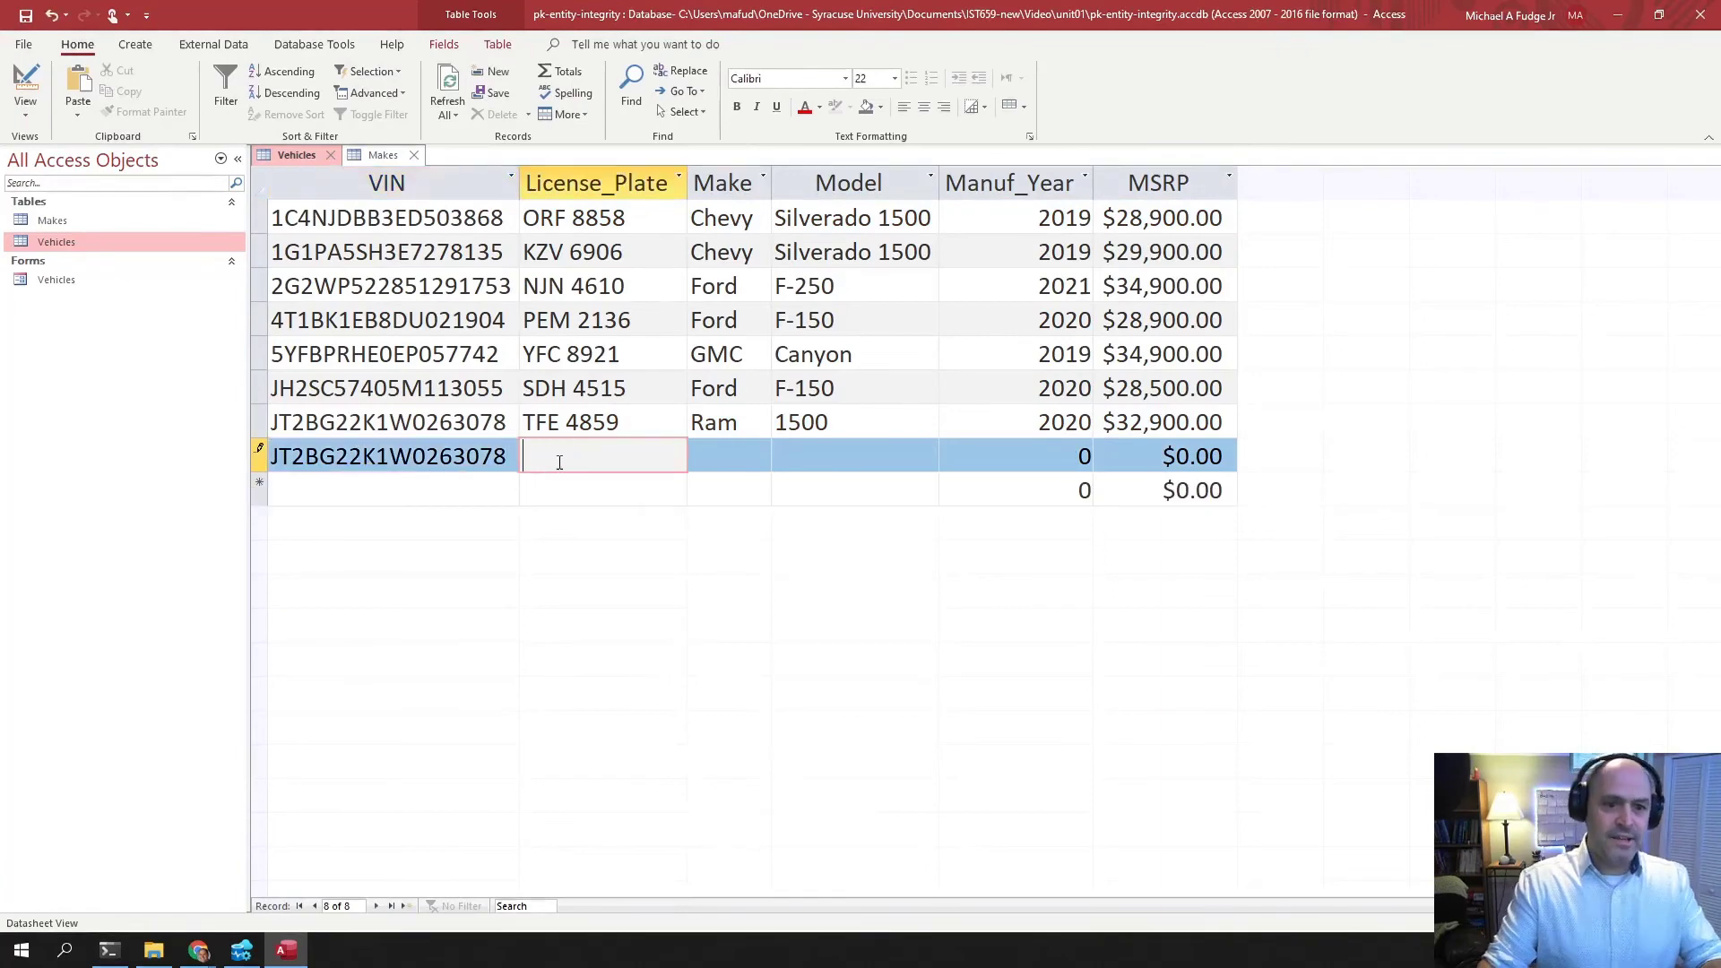
pyautogui.write('dfsgdsf')
pyautogui.press('Tab')
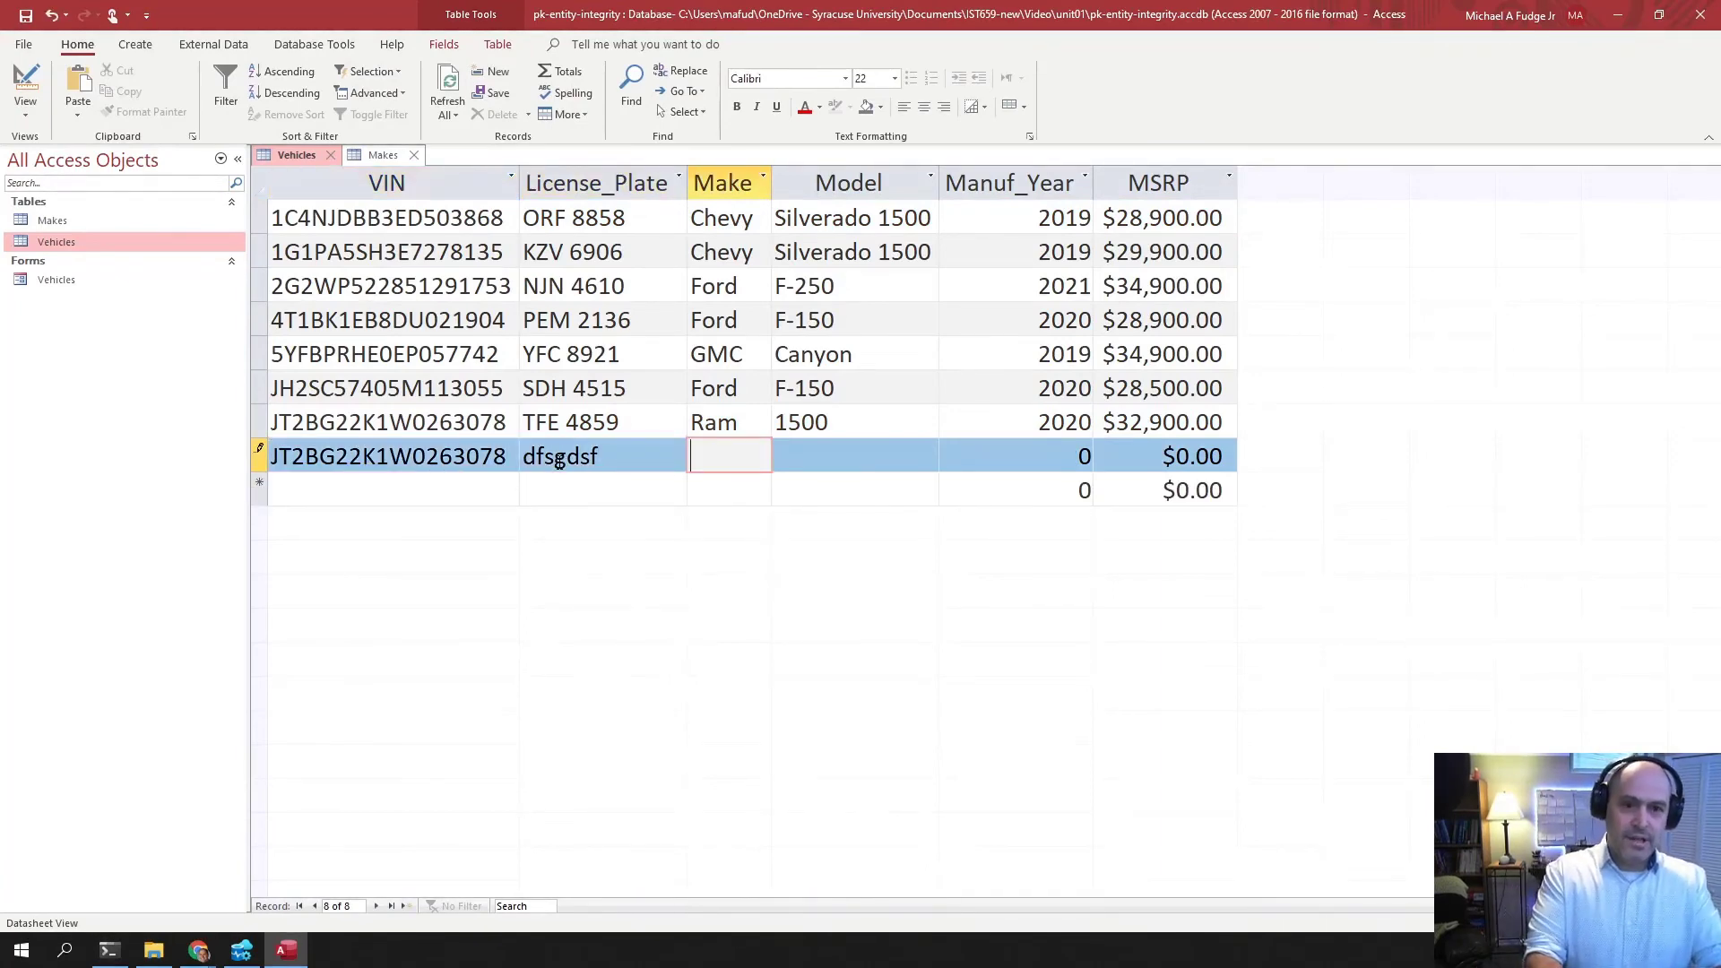
pyautogui.write('Ram')
pyautogui.press('Tab')
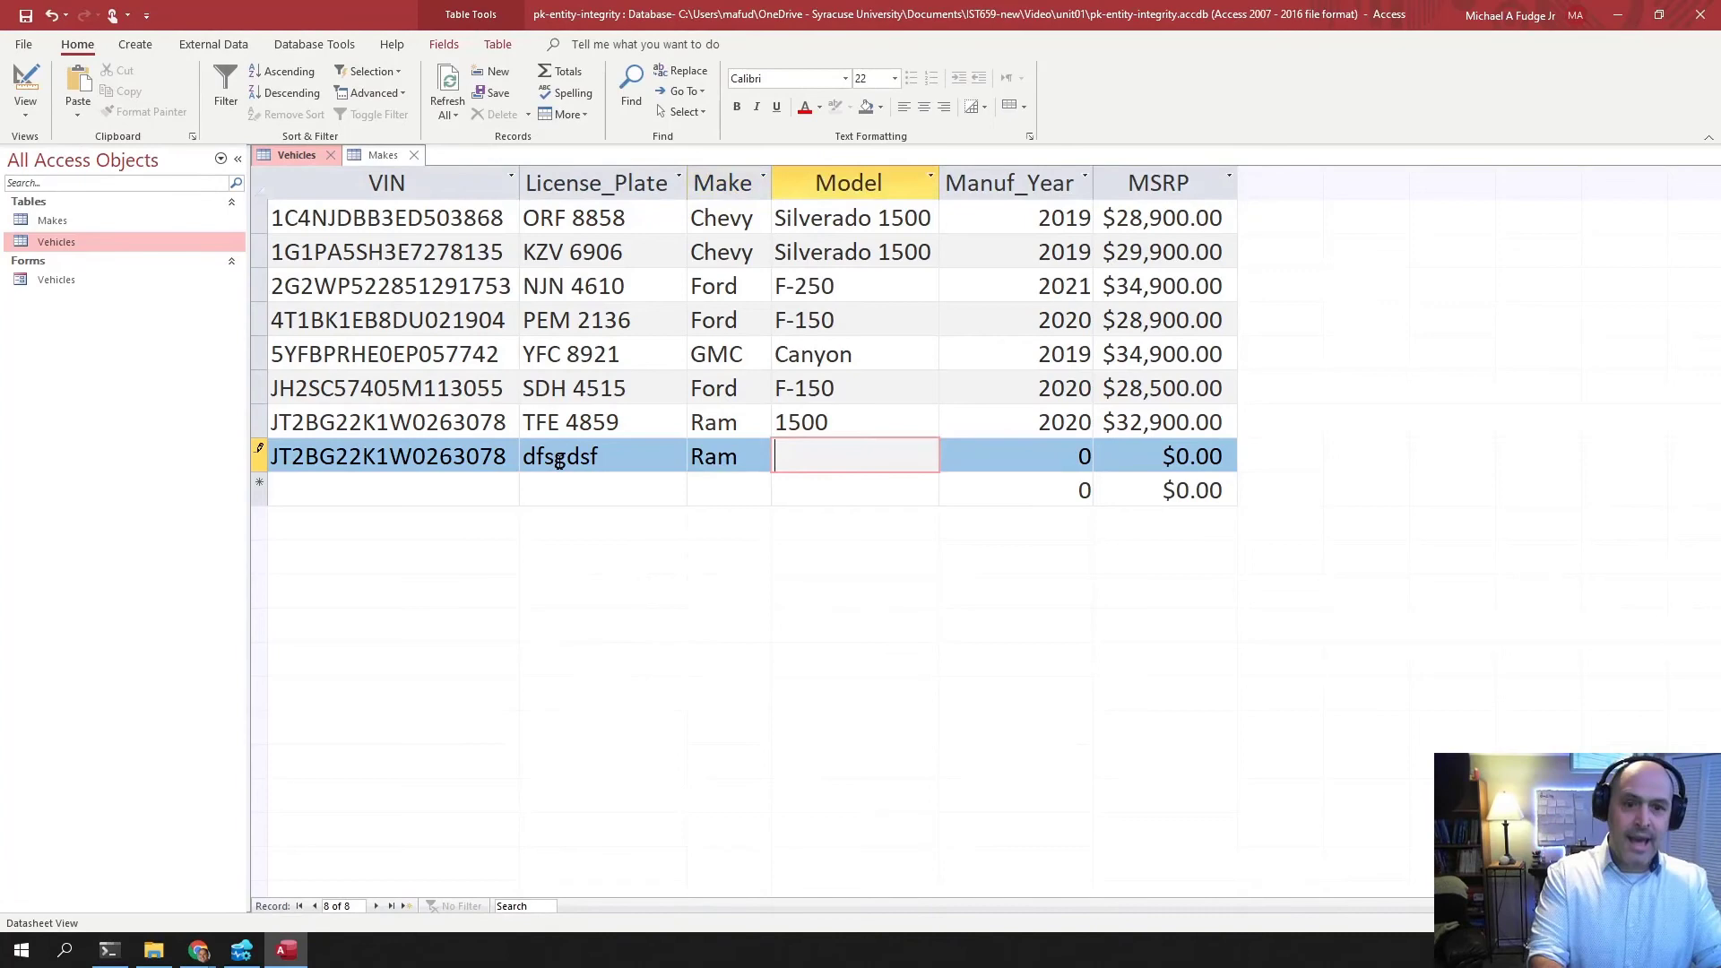
pyautogui.write('25')
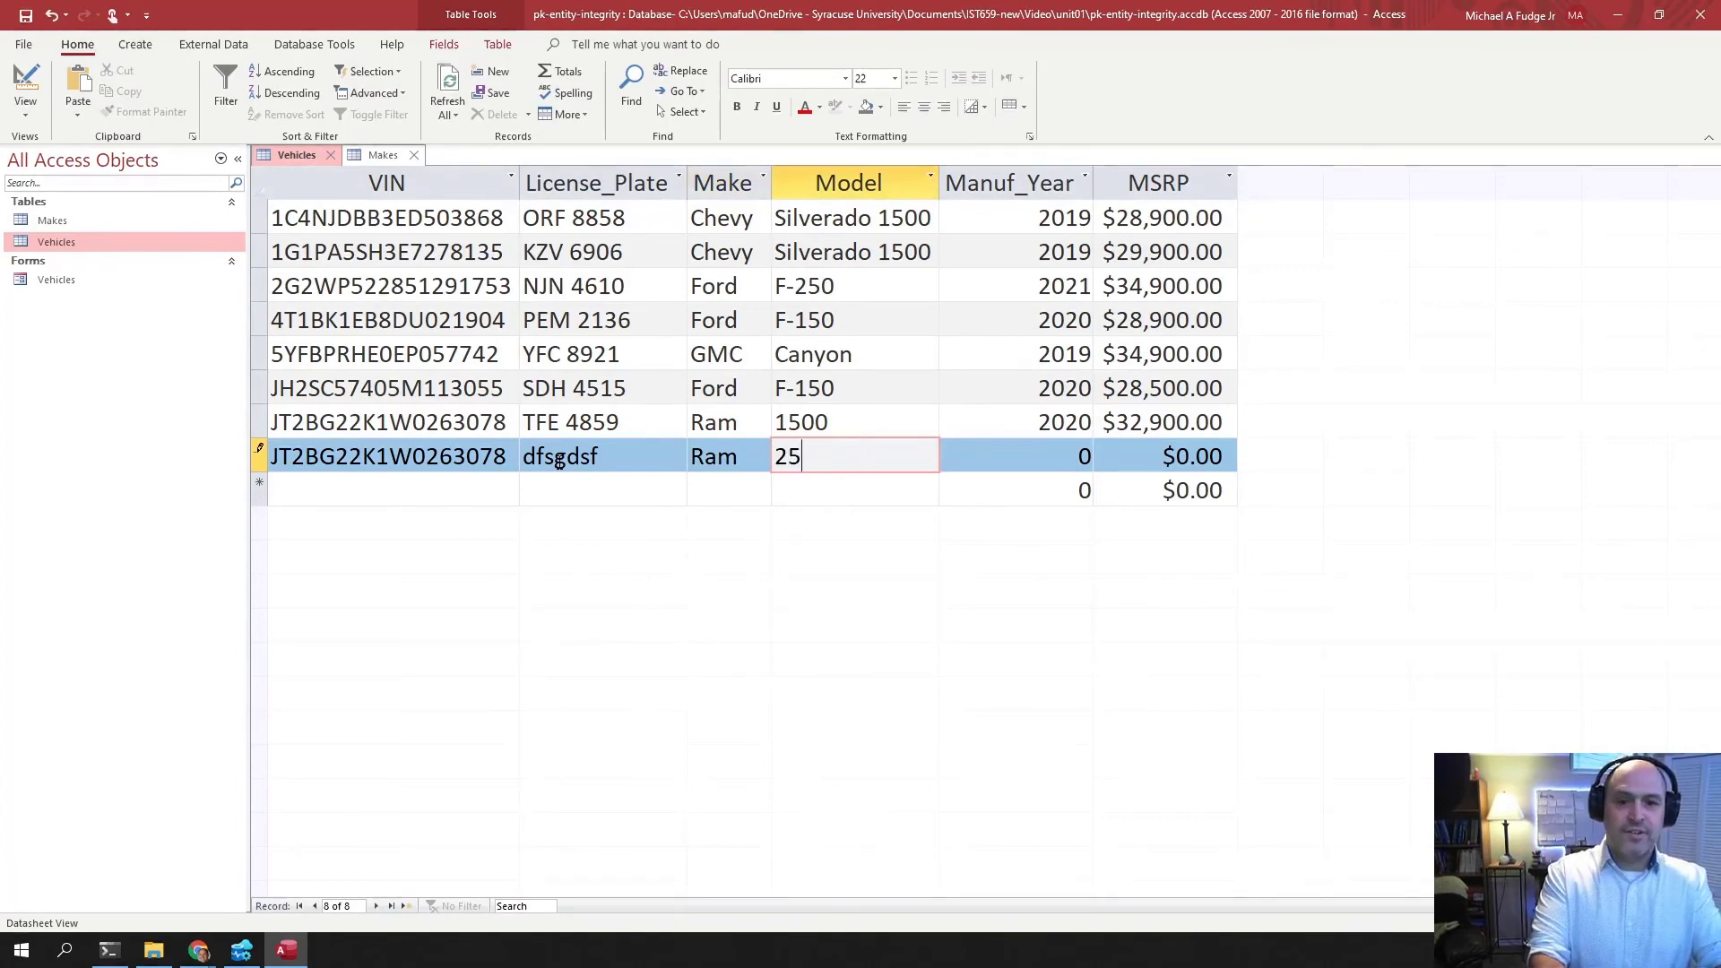
pyautogui.write('090')
pyautogui.press('BackSpace')
pyautogui.press('BackSpace')
pyautogui.press('Tab')
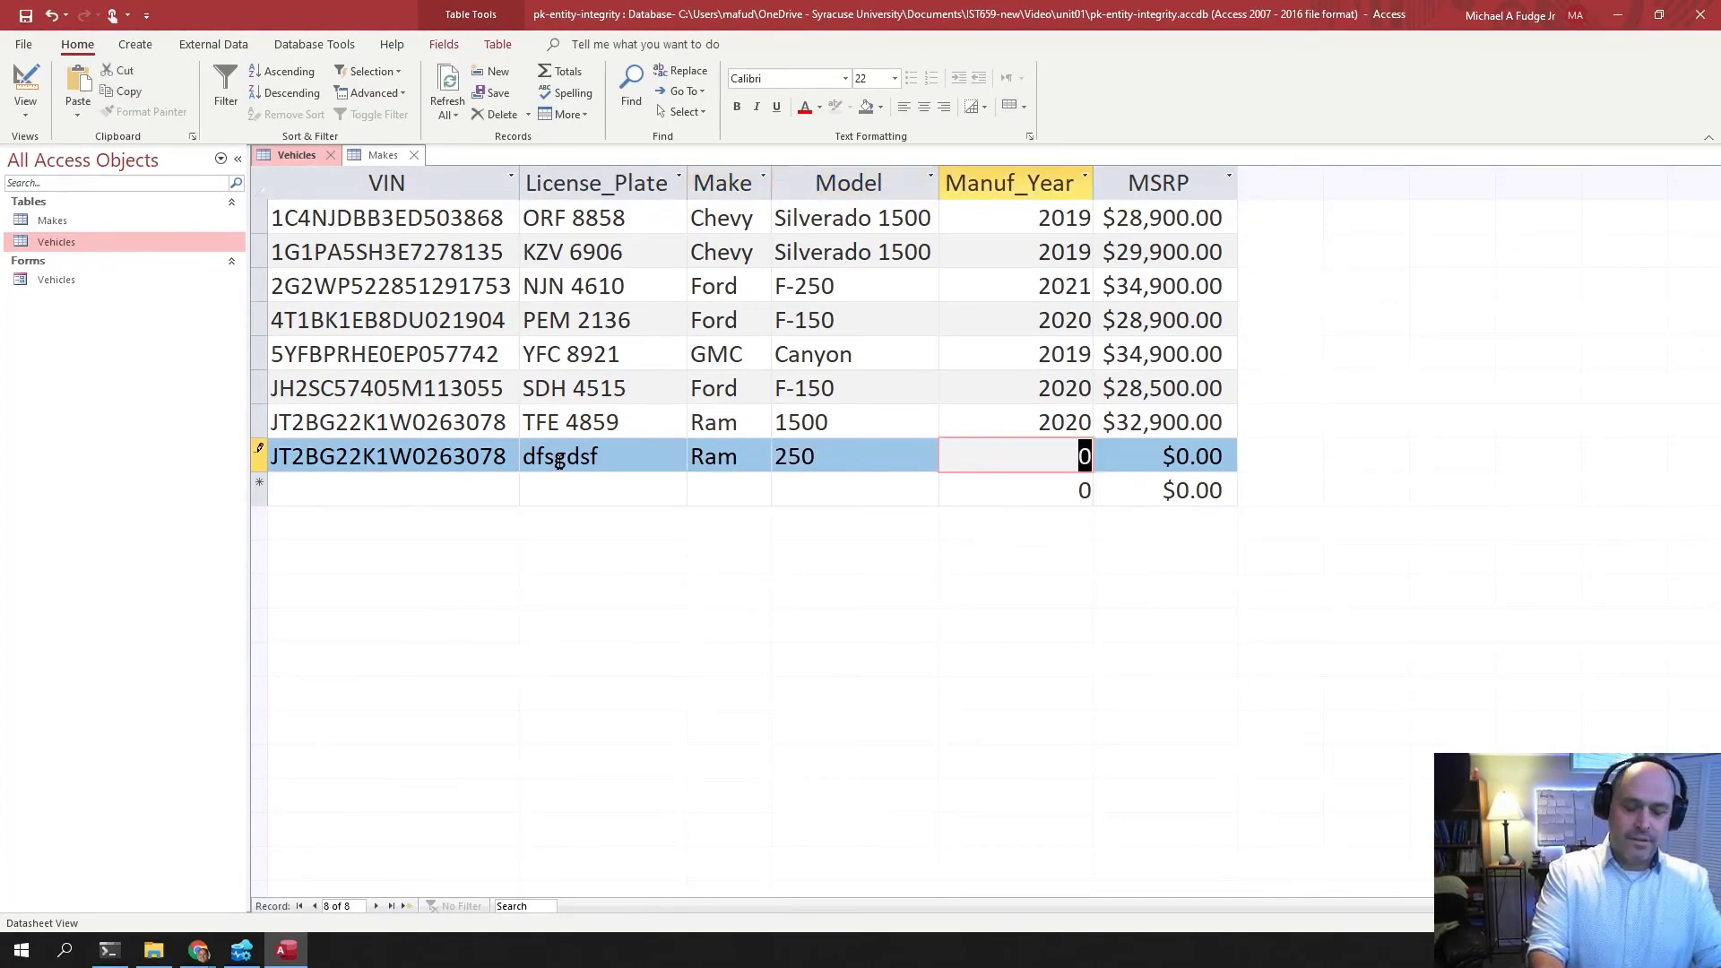
pyautogui.write('201')
pyautogui.press('Tab')
pyautogui.press('Tab')
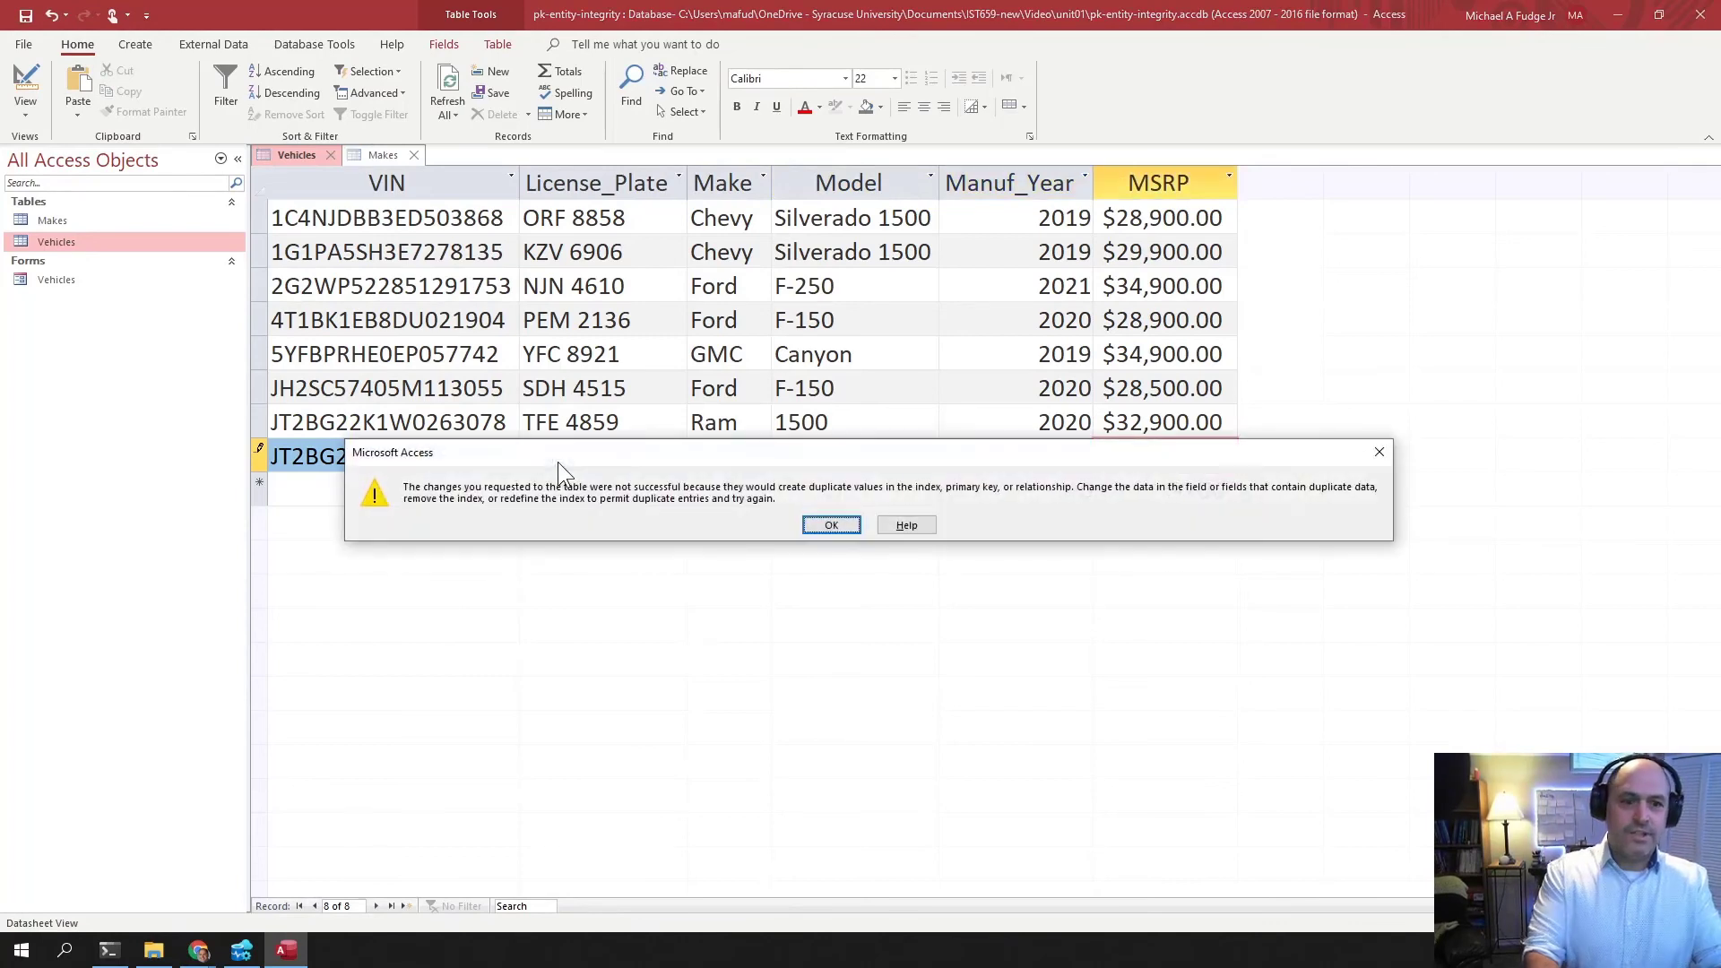
# Step: Dismiss the duplicate primary key error, which reappears when leaving the unsaved record
pyautogui.moveTo(566, 461); pyautogui.dragTo(518, 563)
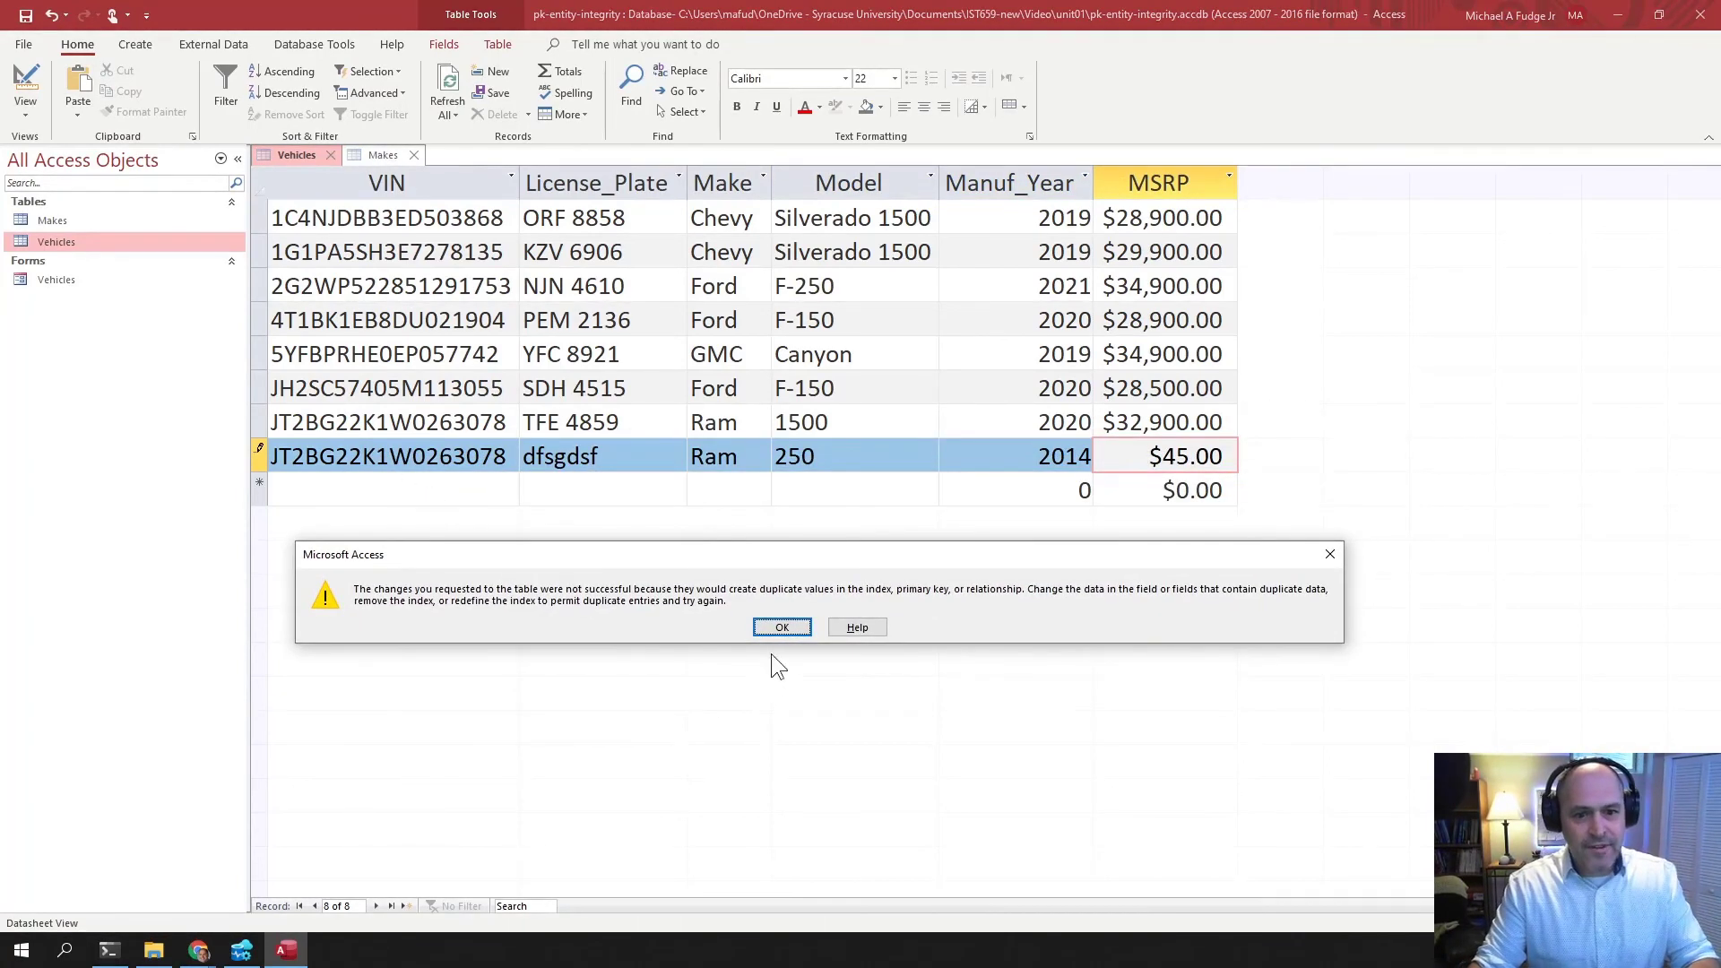
pyautogui.click(782, 627)
pyautogui.click(384, 181)
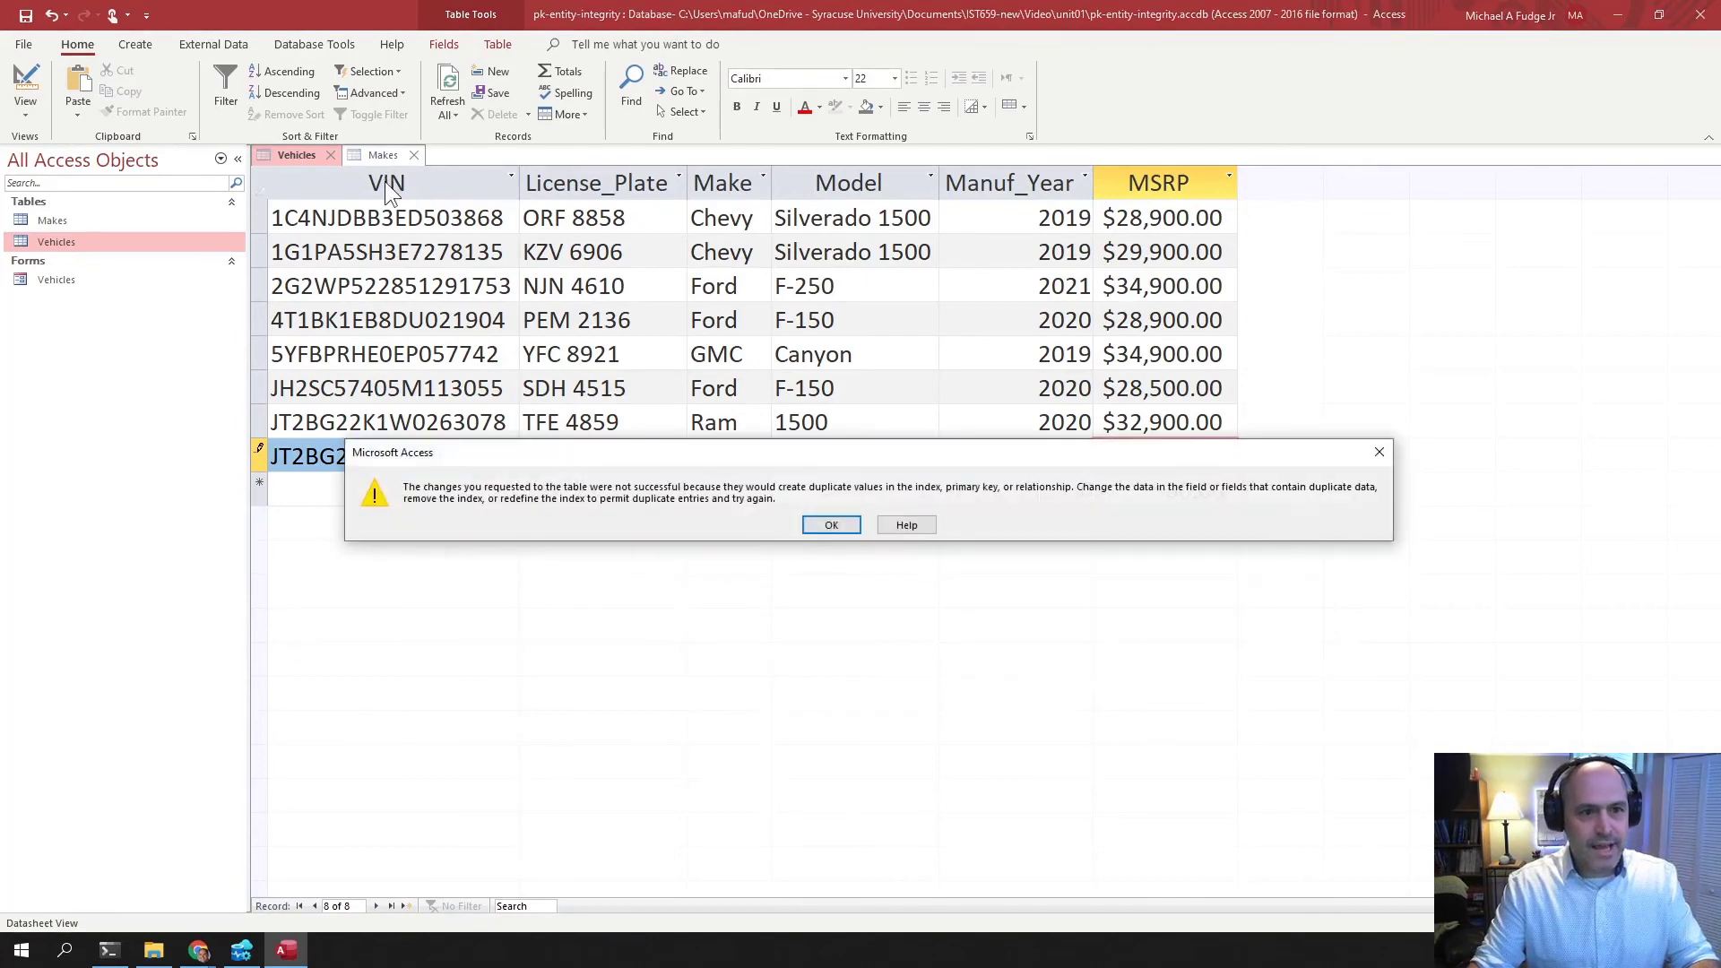
pyautogui.click(830, 525)
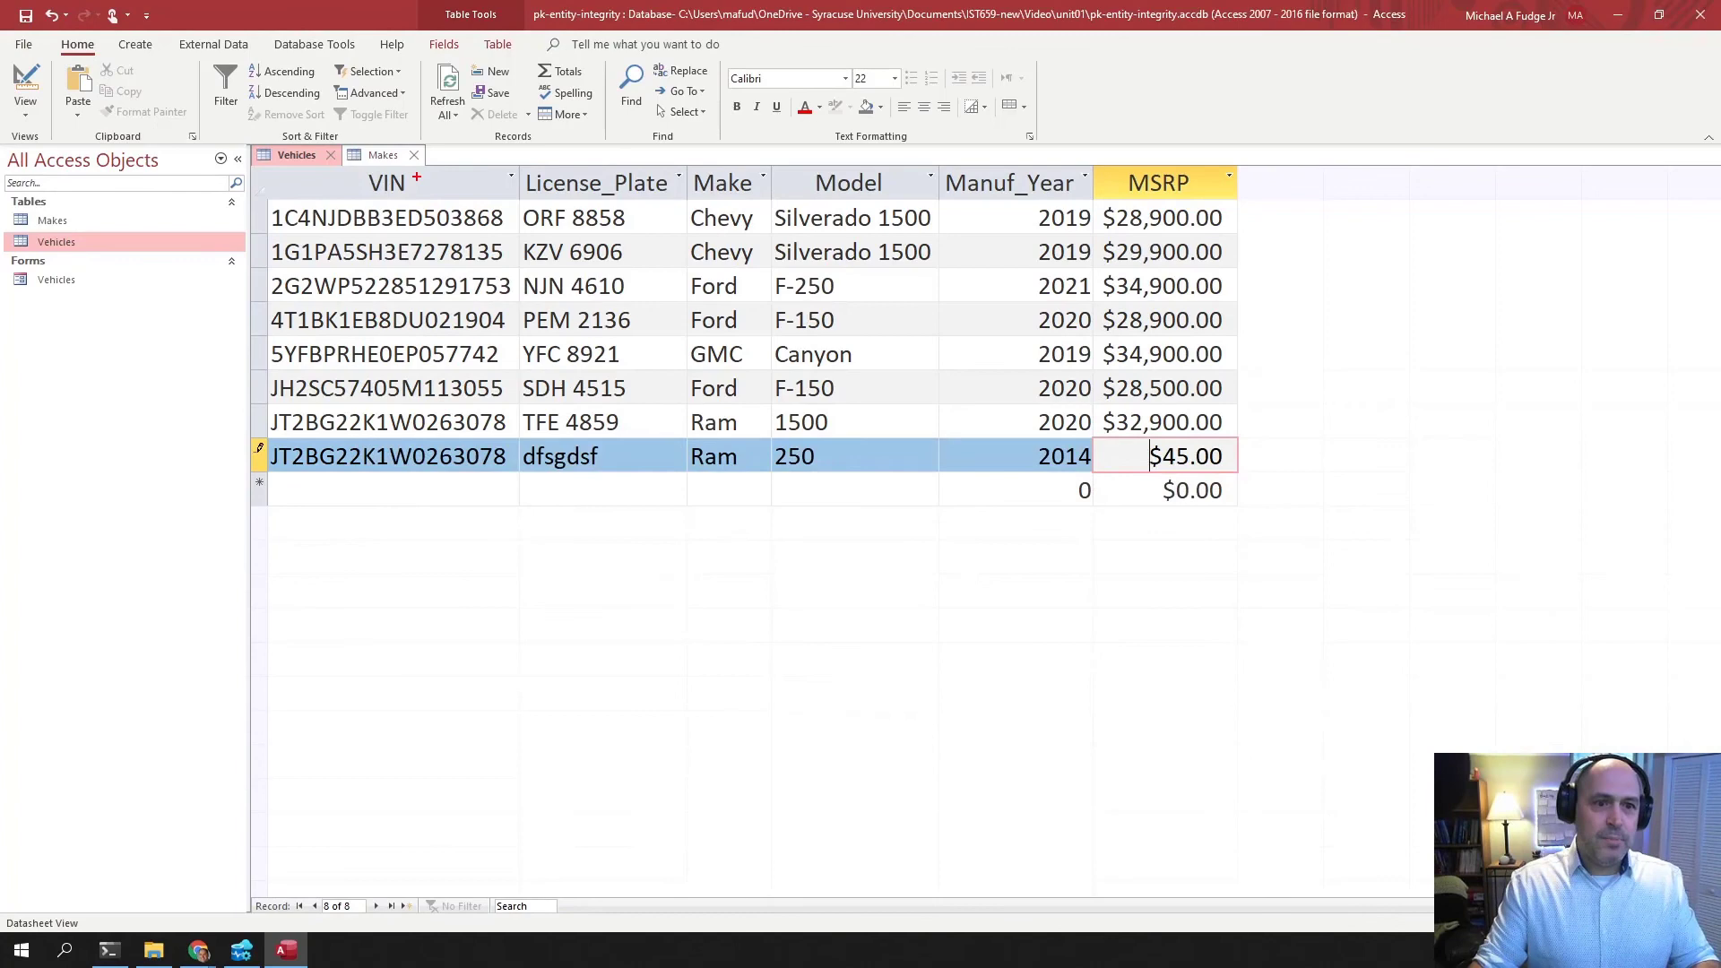
pyautogui.moveTo(416, 177); pyautogui.dragTo(575, 137)
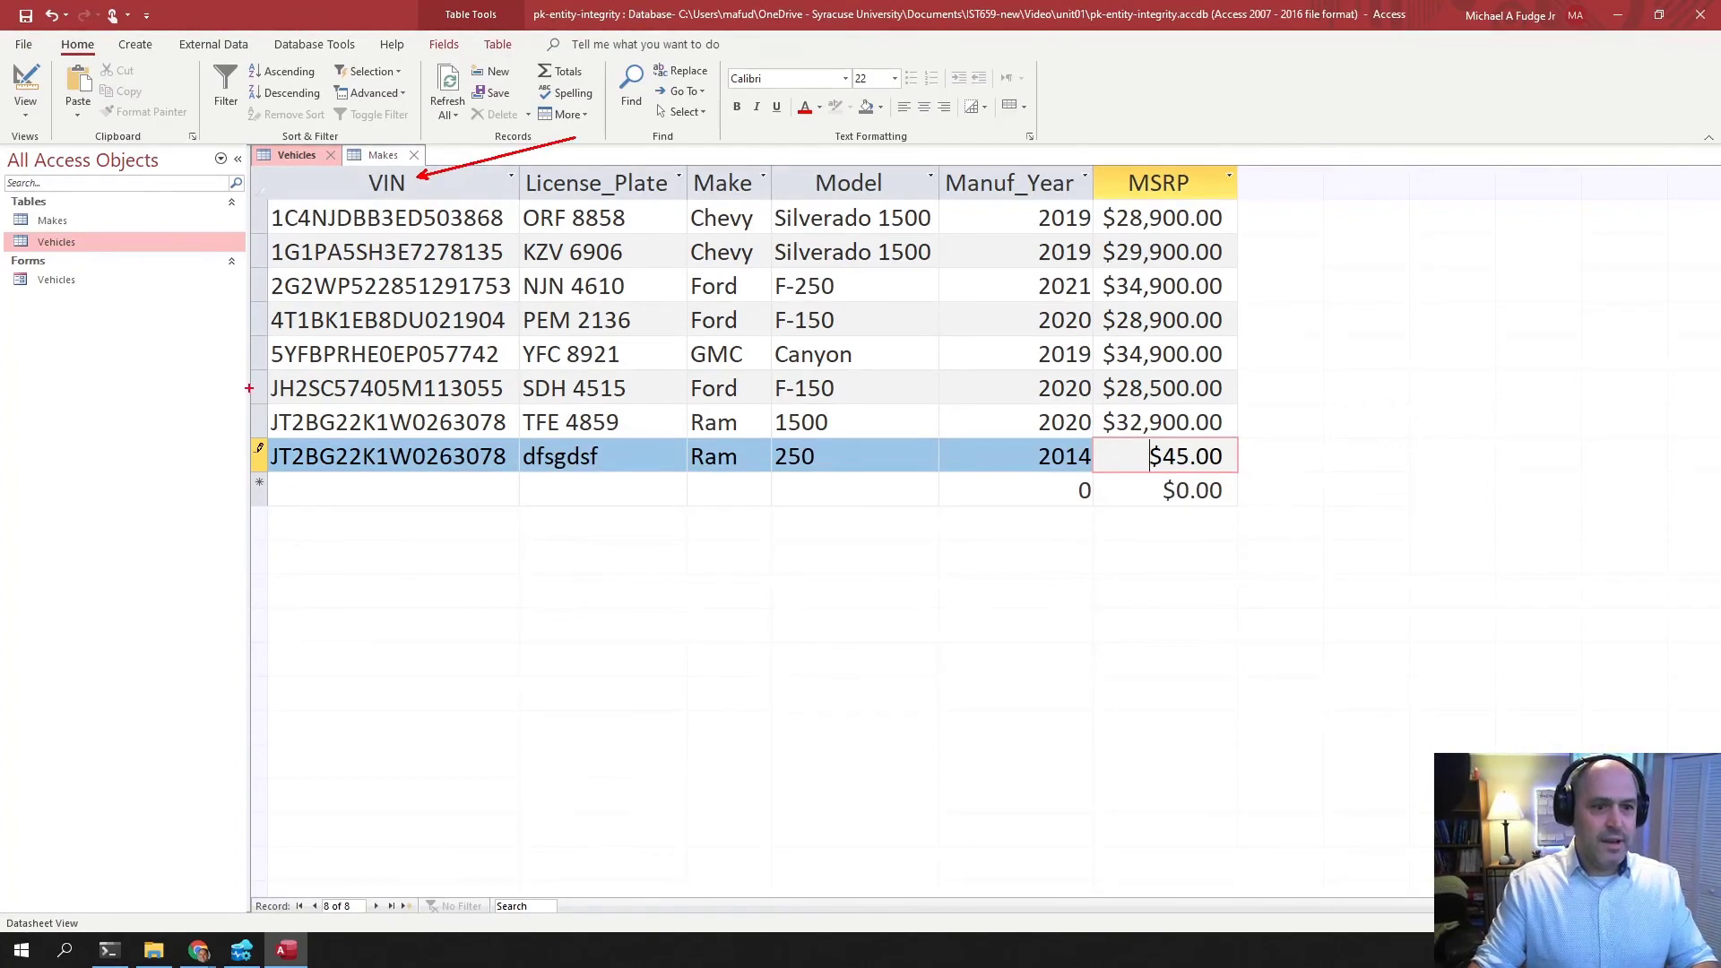
pyautogui.moveTo(250, 389); pyautogui.dragTo(407, 486)
pyautogui.moveTo(518, 467); pyautogui.dragTo(323, 361)
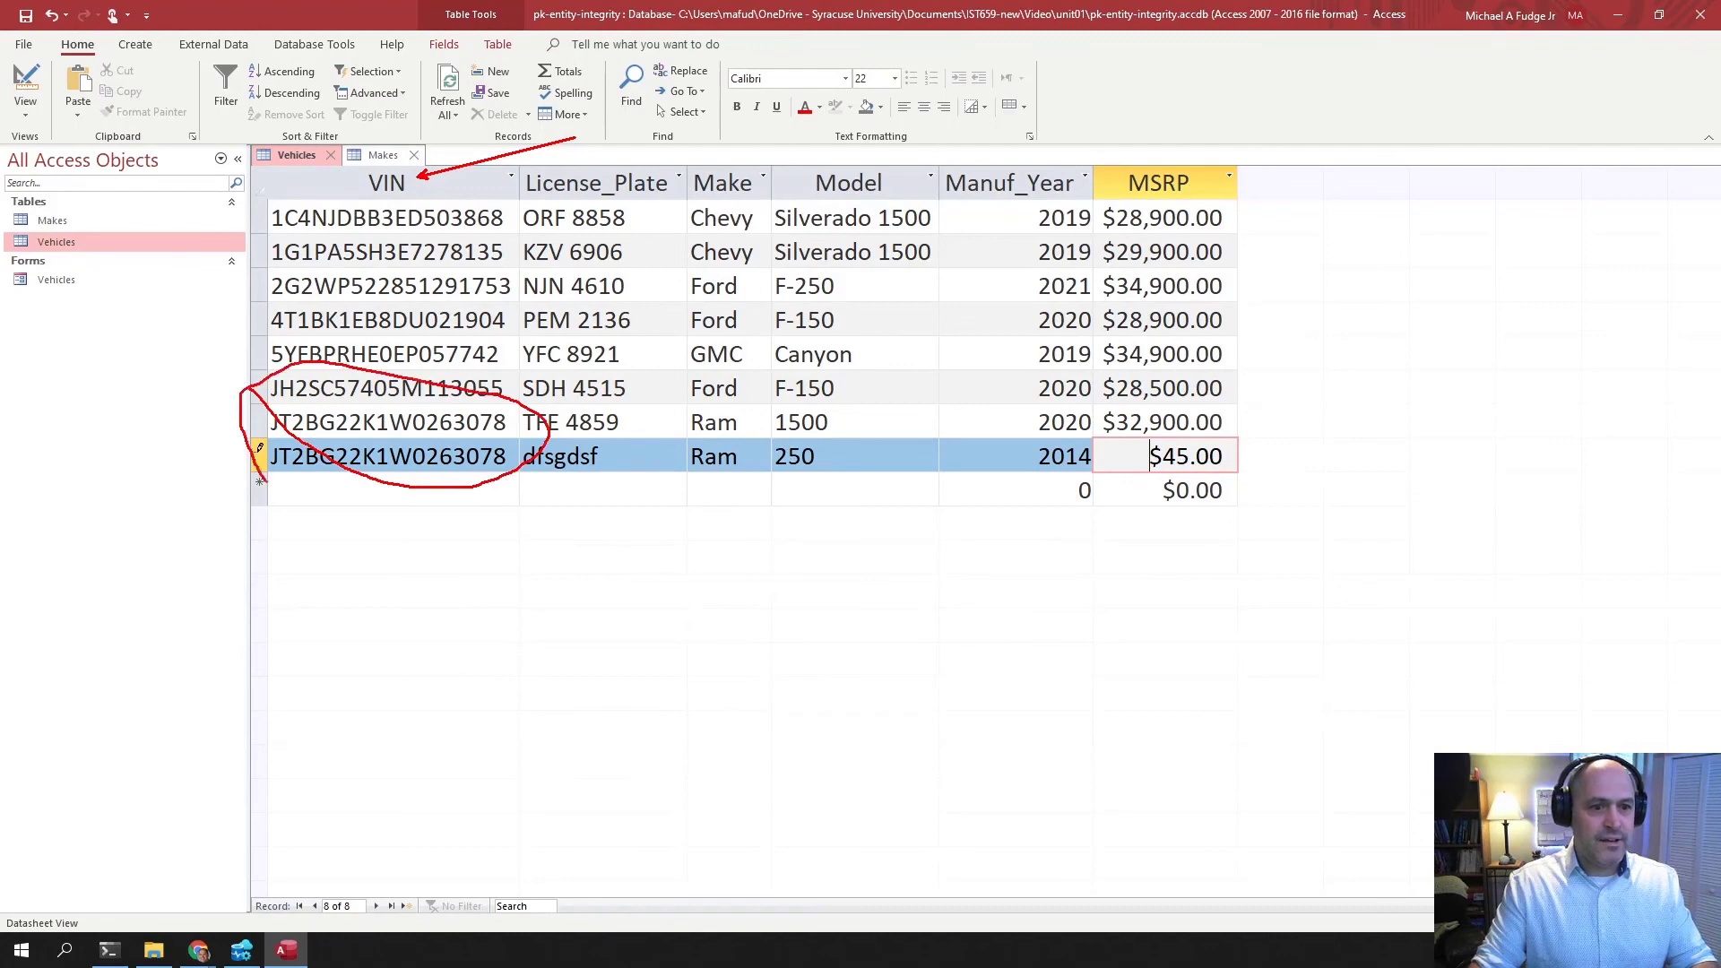